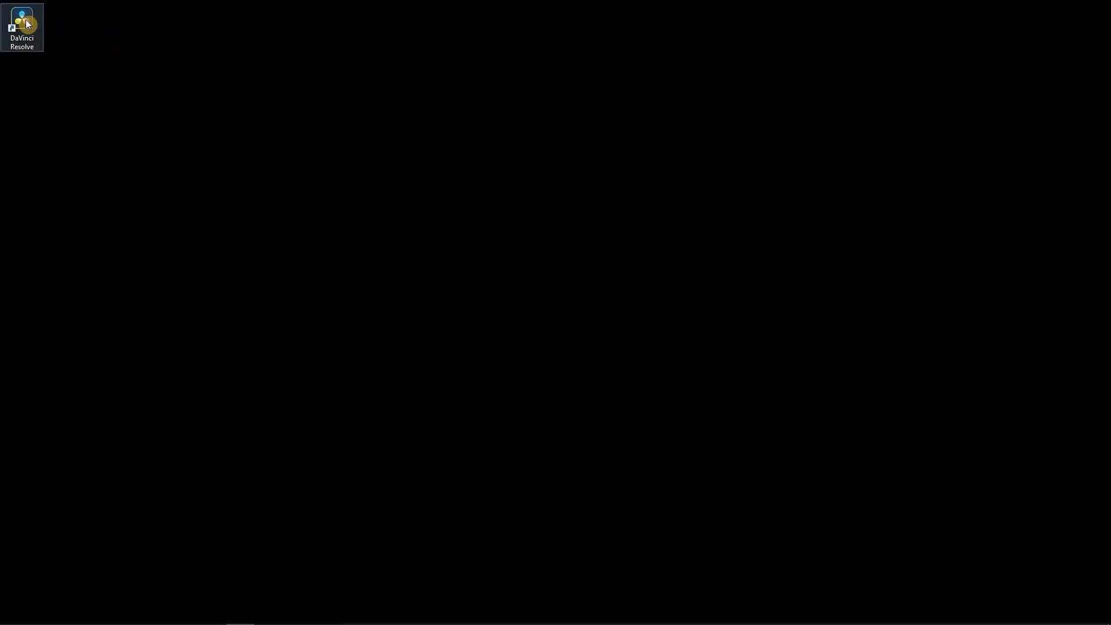
# Step: Launch DaVinci Resolve, continue past the What's New screen and create a new project named TestProject
pyautogui.doubleClick(26, 20)
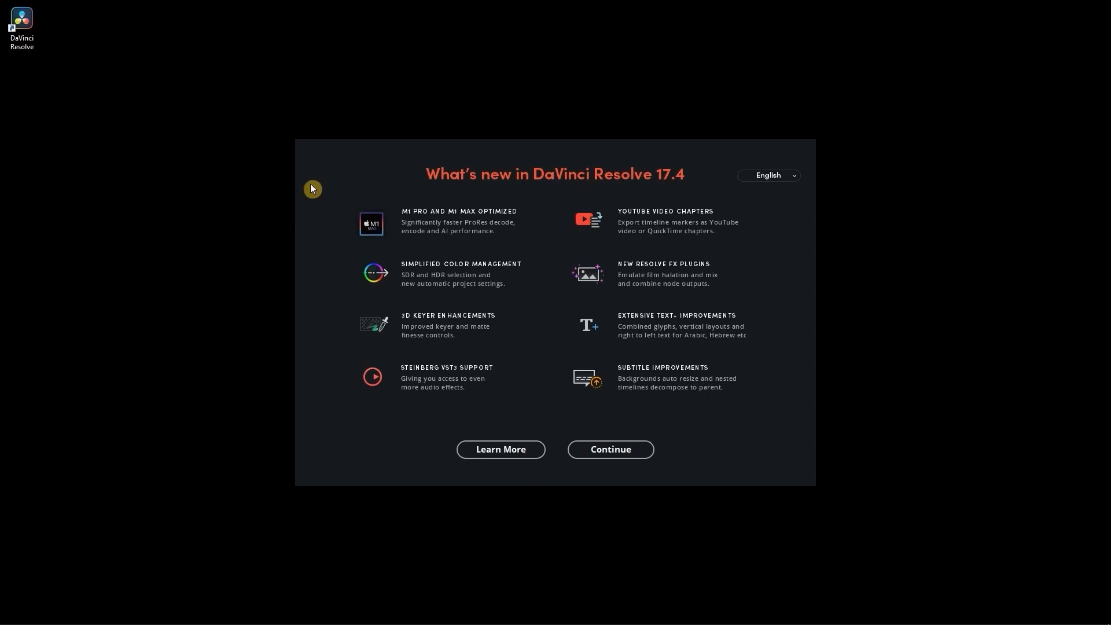
pyautogui.click(628, 456)
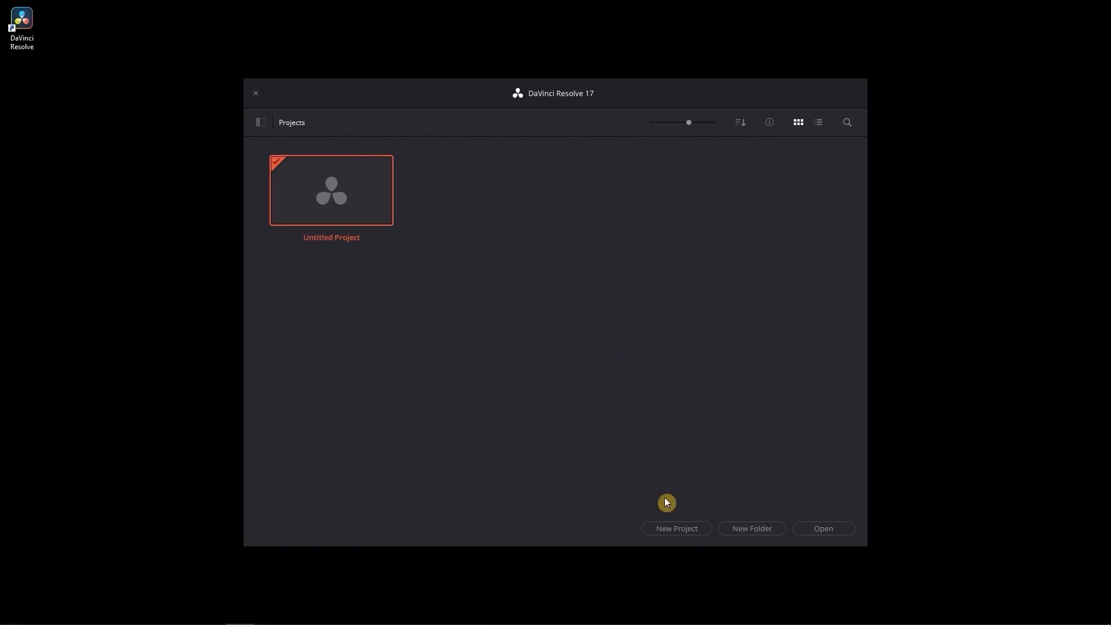
pyautogui.click(679, 529)
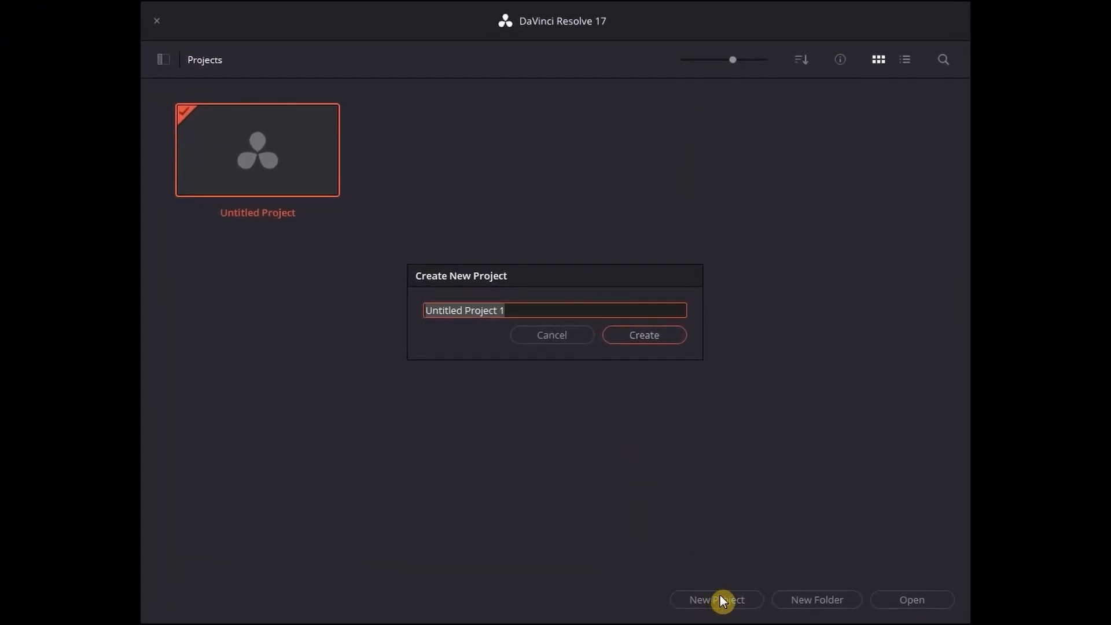
pyautogui.write('TestProject')
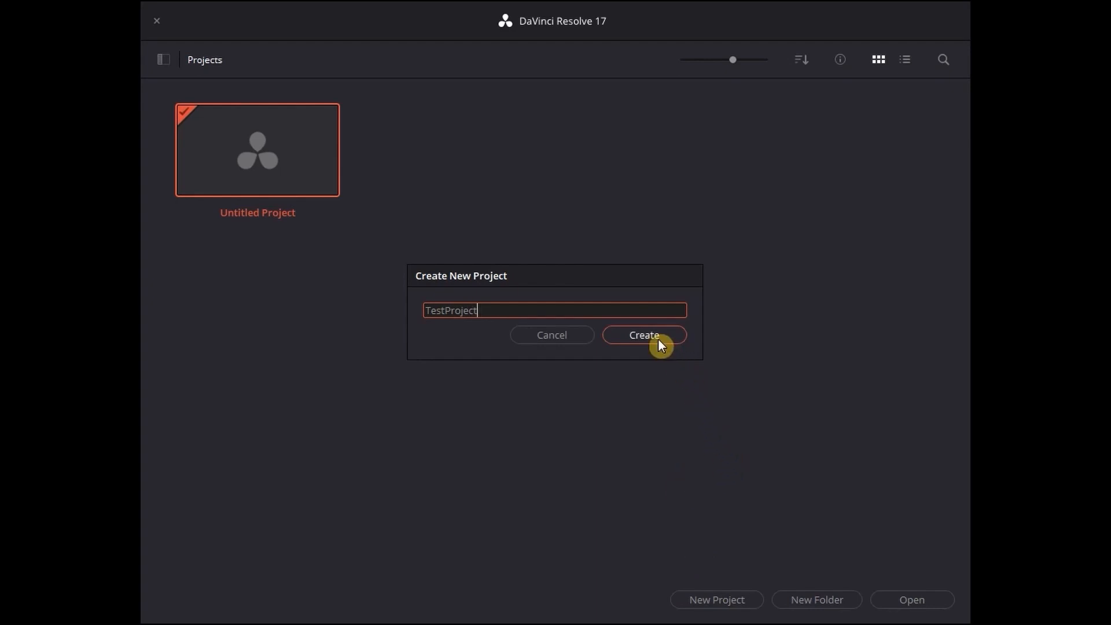
pyautogui.click(659, 339)
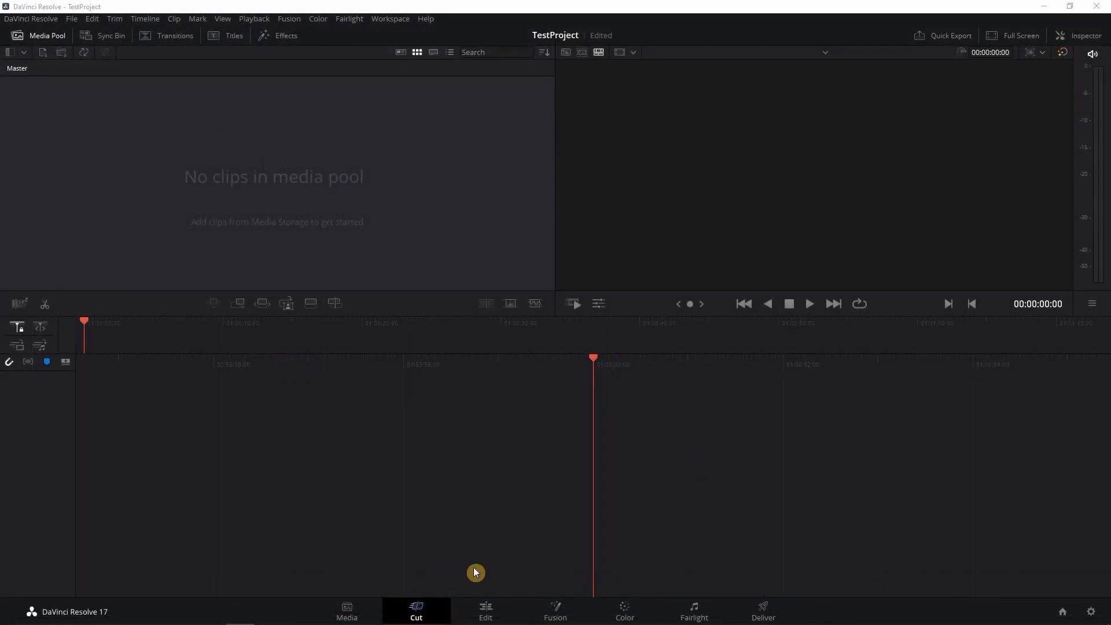
# Step: Switch to the Edit page, reduce the media pool to half height and hide its bin list
pyautogui.click(489, 612)
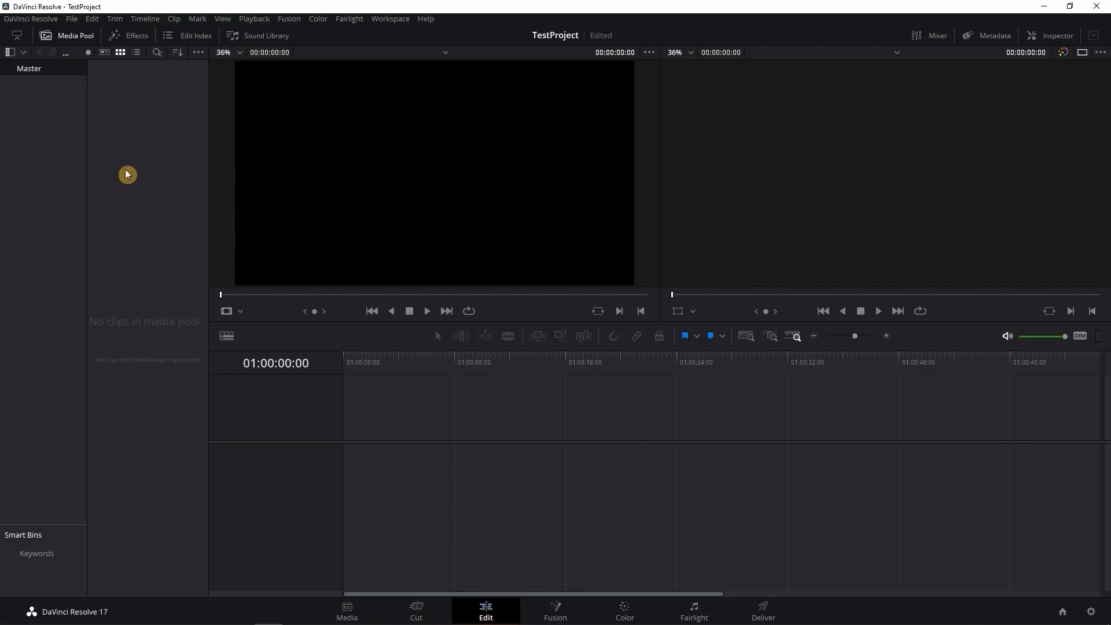
pyautogui.click(20, 34)
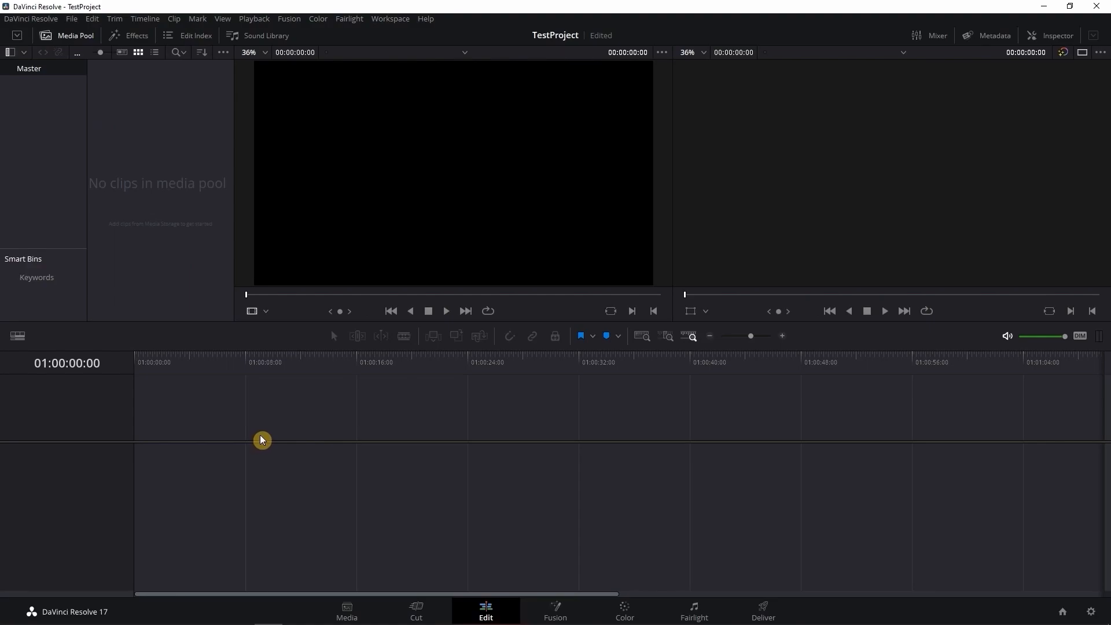
pyautogui.click(17, 51)
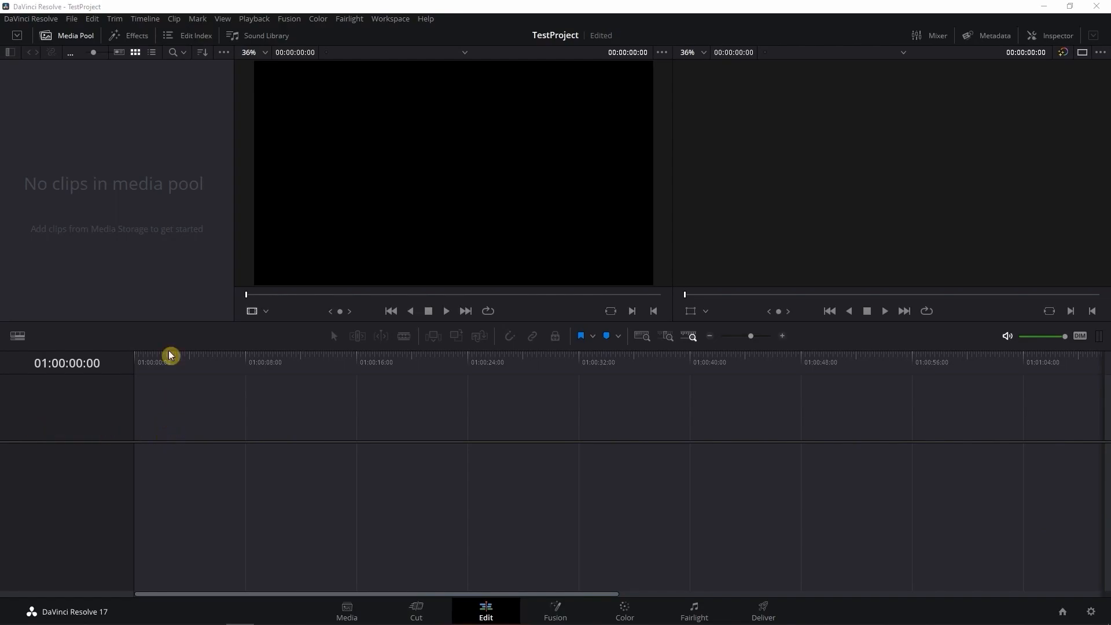
# Step: Start a new timeline and name it NewTimeline
pyautogui.click(73, 21)
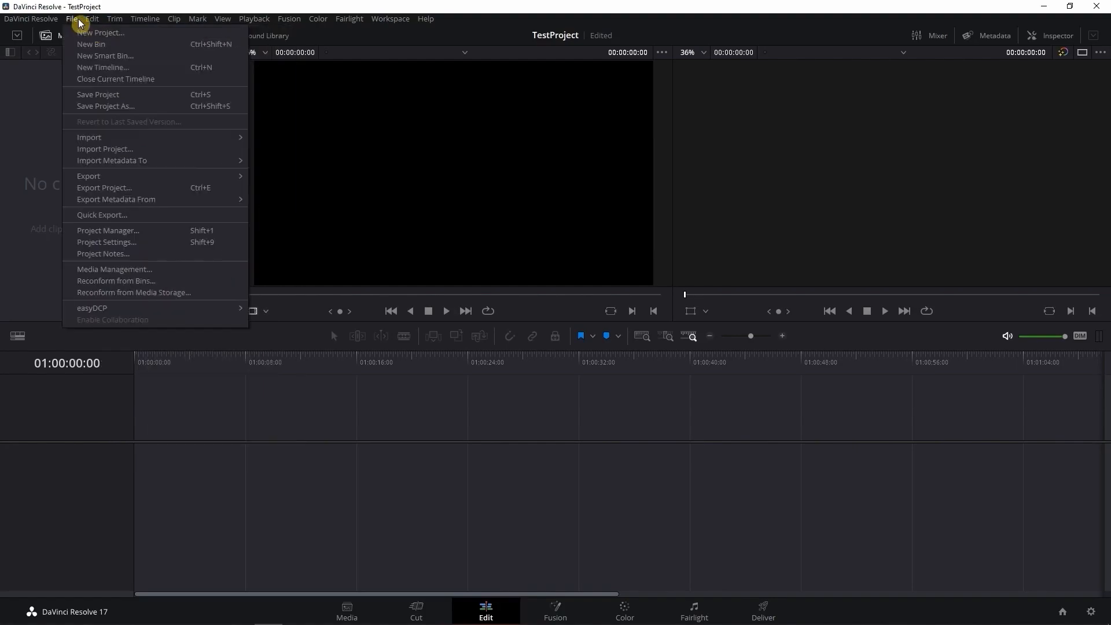
pyautogui.click(91, 68)
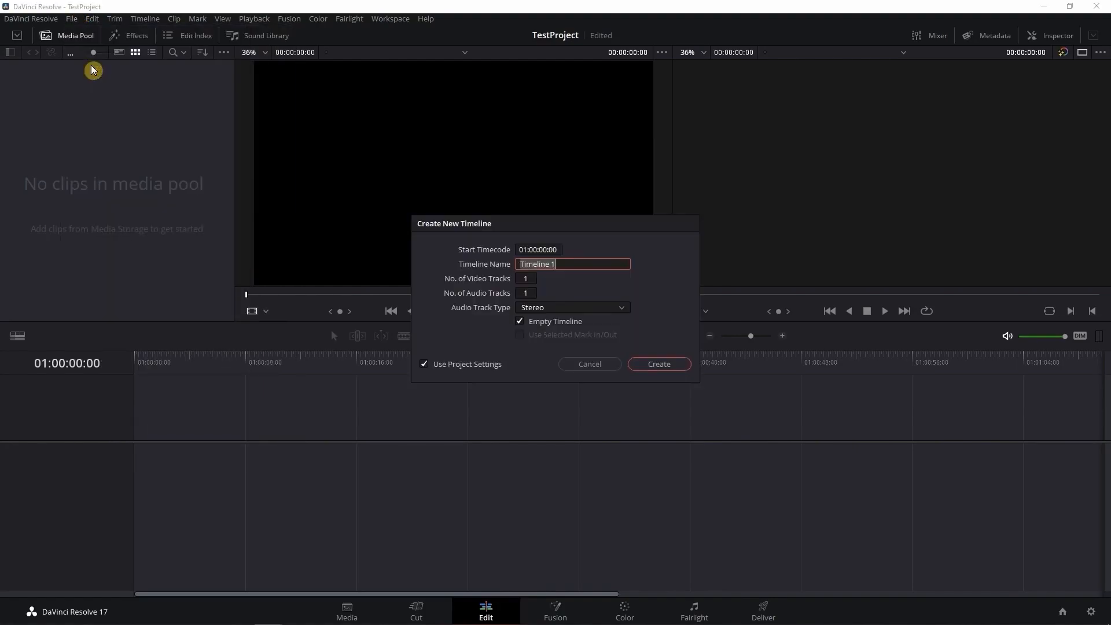
pyautogui.click(593, 263)
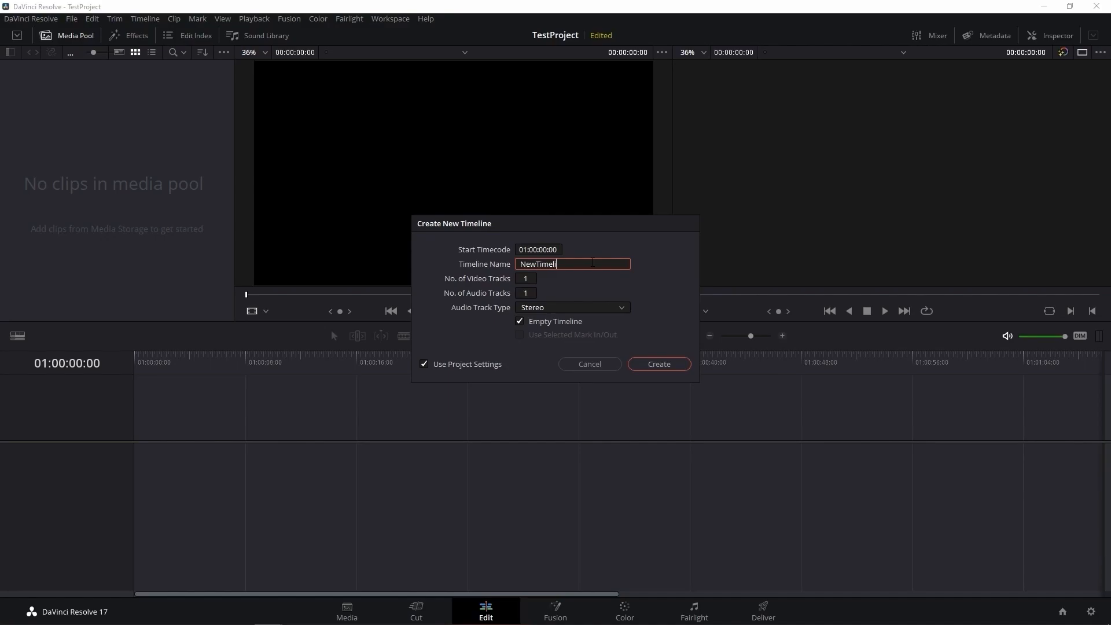
pyautogui.click(513, 263)
# Step: Set the new timeline's start timecode to 00:00:00:00
pyautogui.click(545, 248)
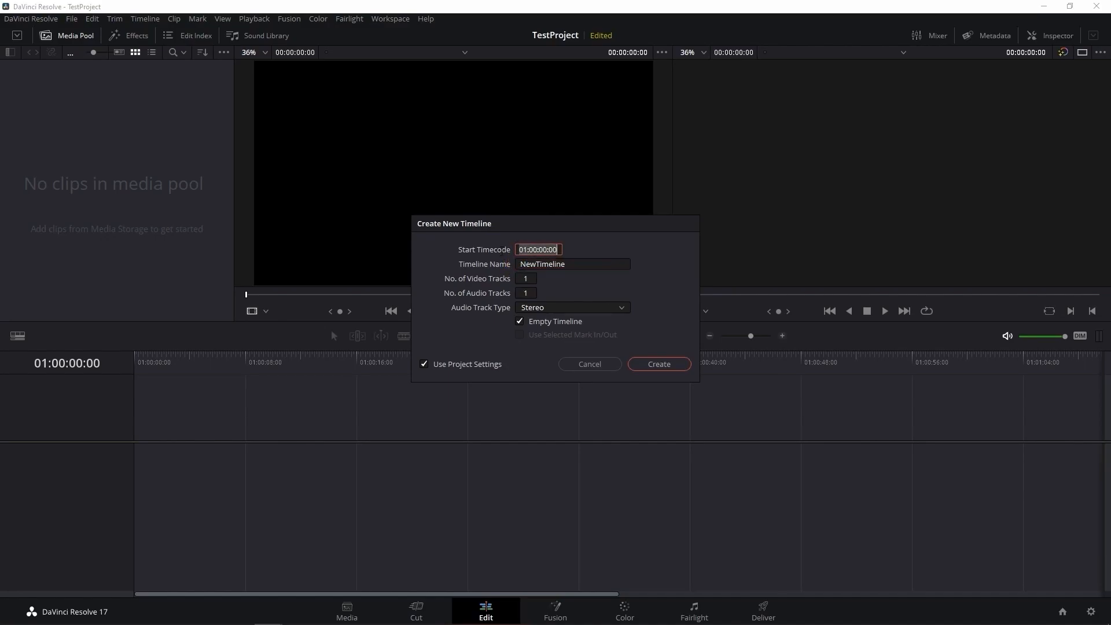
pyautogui.click(530, 249)
pyautogui.click(552, 244)
pyautogui.click(582, 290)
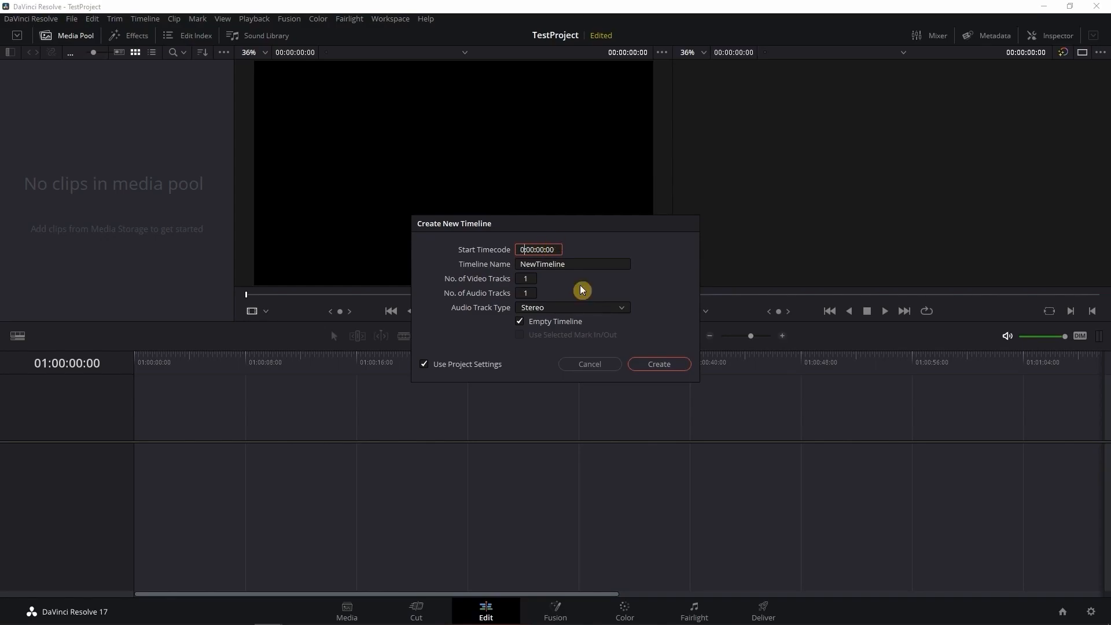
pyautogui.write('00')
# Step: Set the new timeline to 3 video tracks and 3 audio tracks, keeping the Stereo audio track type
pyautogui.click(527, 279)
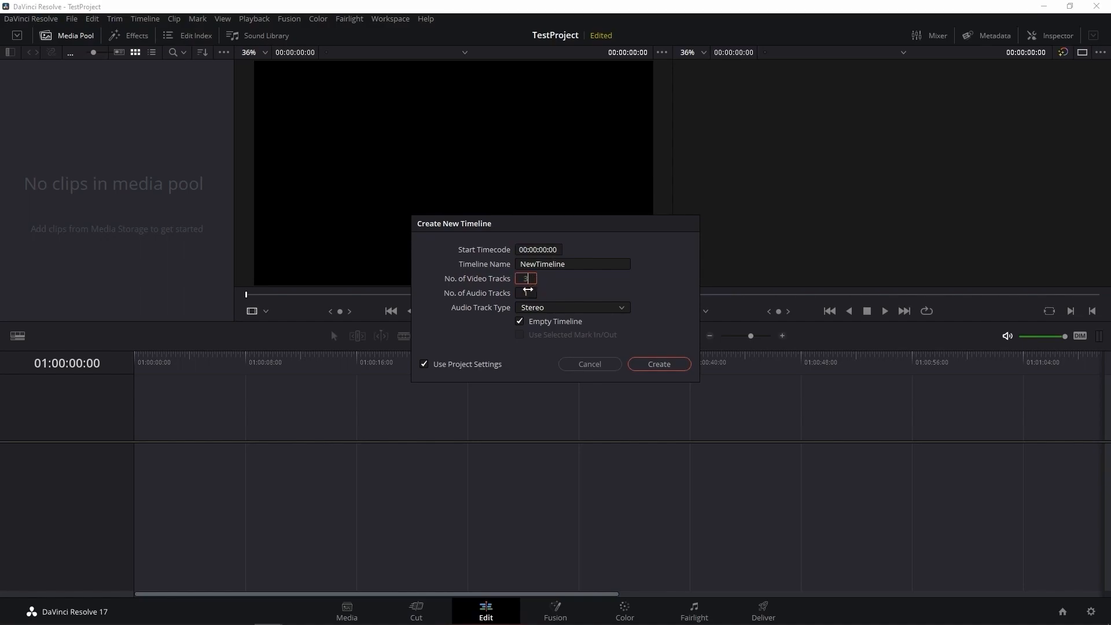
pyautogui.click(581, 309)
pyautogui.click(562, 336)
# Step: Review the timeline's custom format, monitor and output settings, and return to using the project settings
pyautogui.click(476, 366)
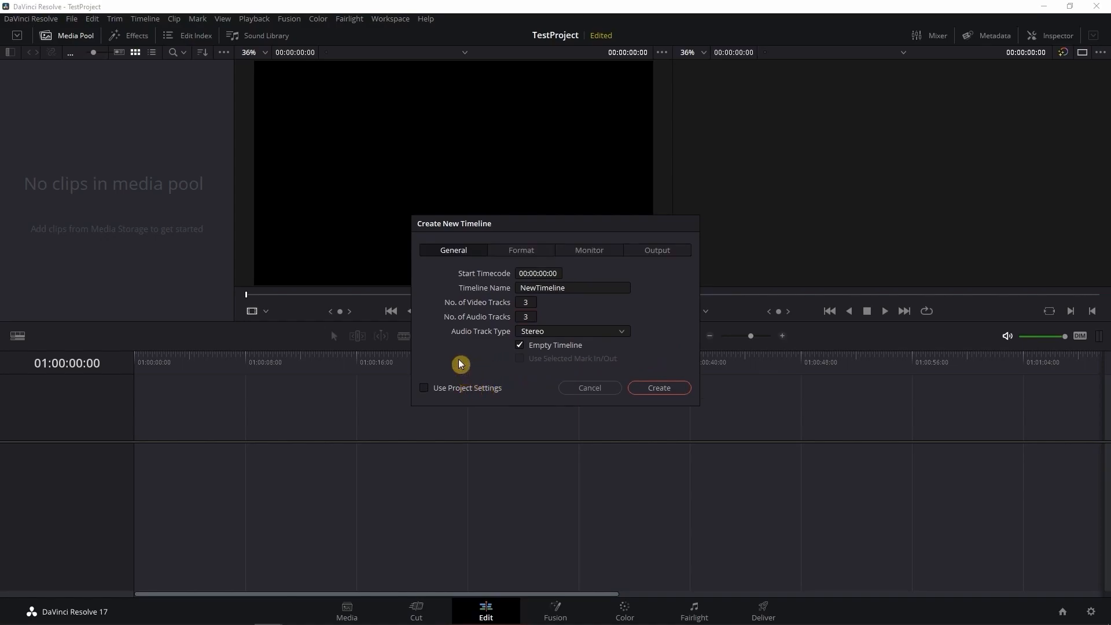
pyautogui.click(503, 250)
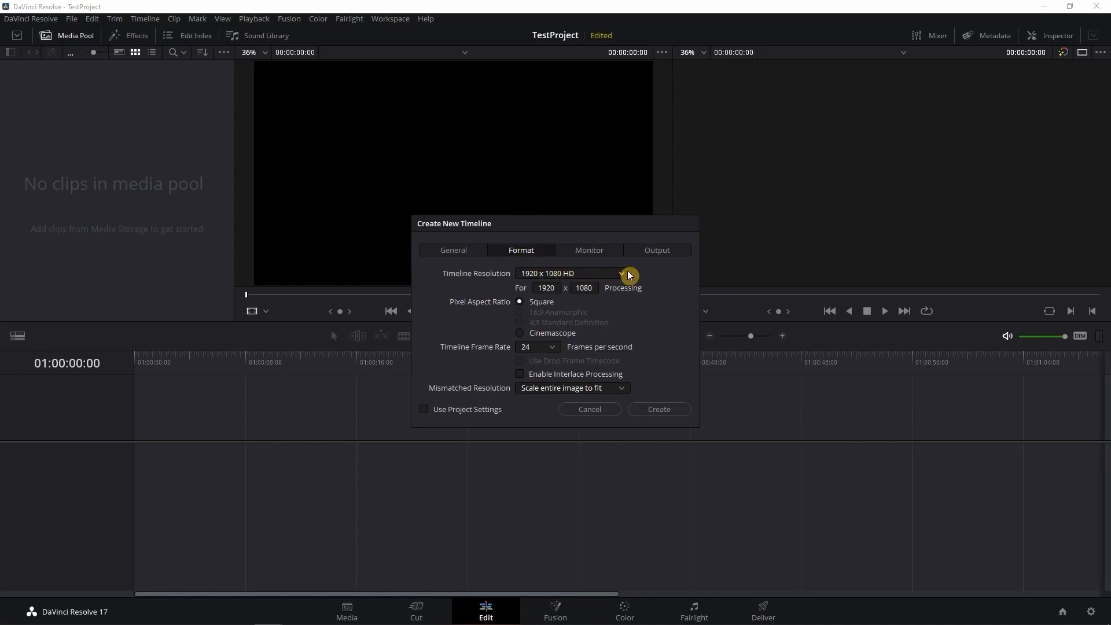
pyautogui.click(597, 253)
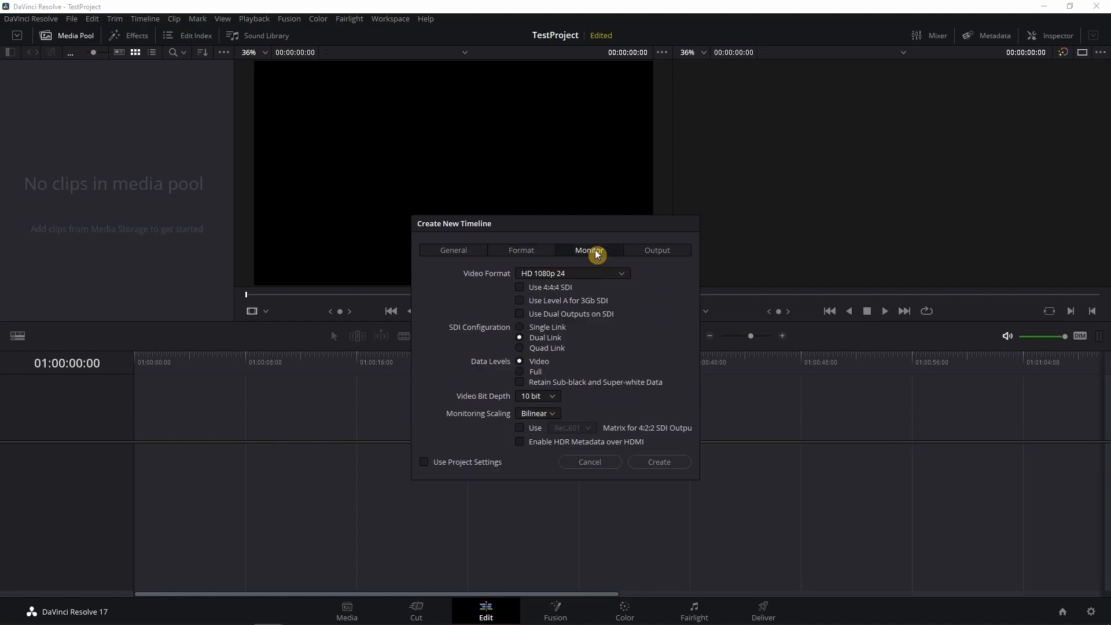
pyautogui.click(664, 253)
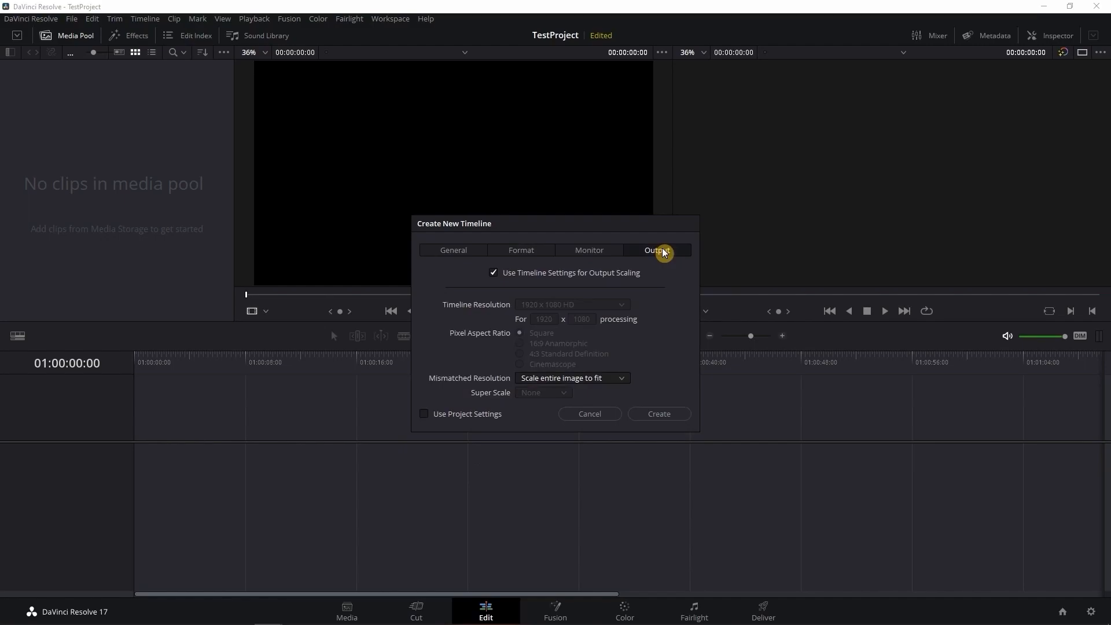
pyautogui.click(463, 252)
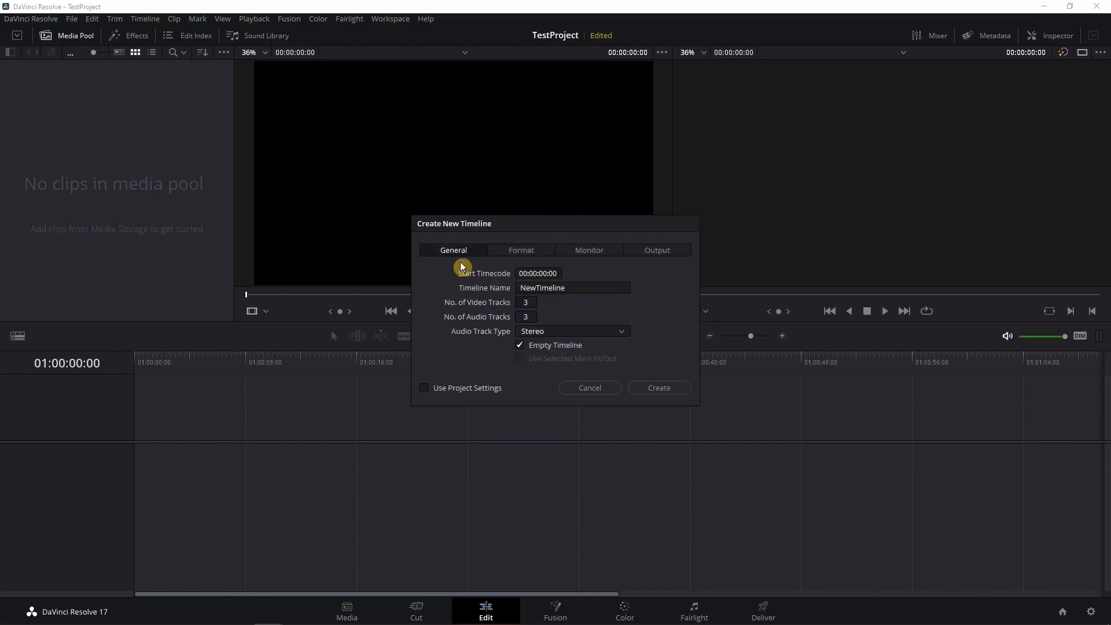
pyautogui.click(466, 389)
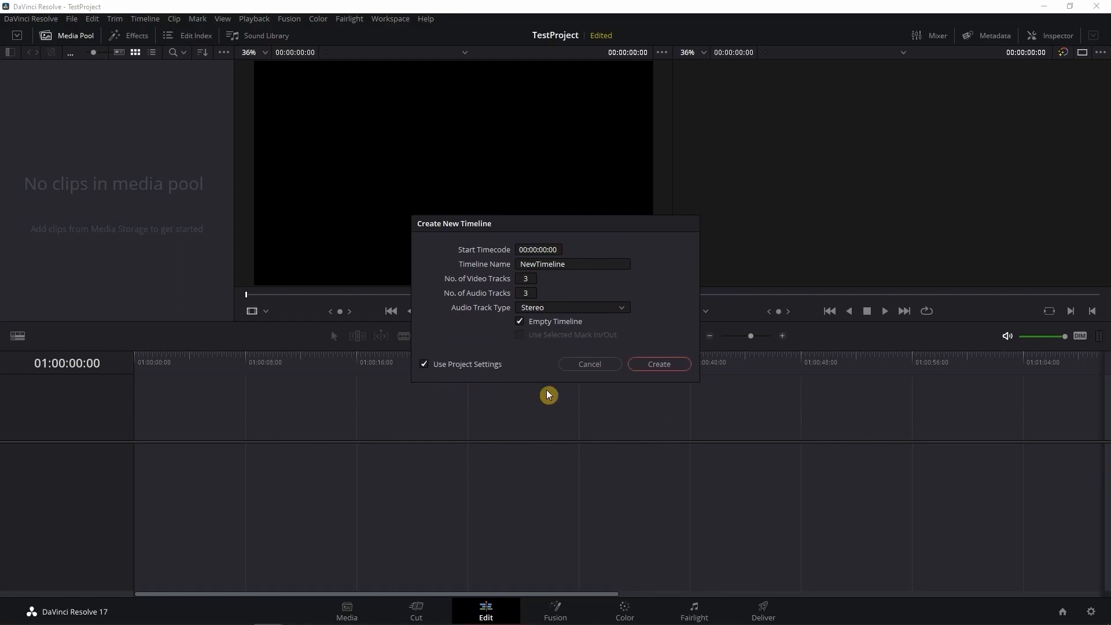
# Step: Create the timeline with the chosen settings and look over its video tracks
pyautogui.click(650, 366)
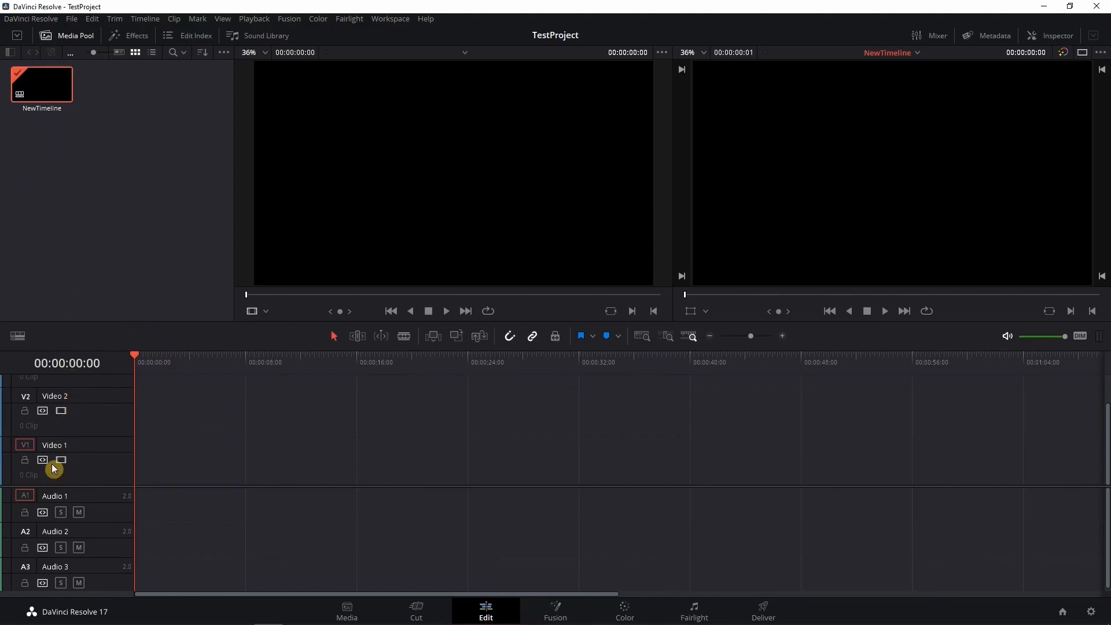
pyautogui.scroll(1, 51, 451)
pyautogui.scroll(2, 51, 450)
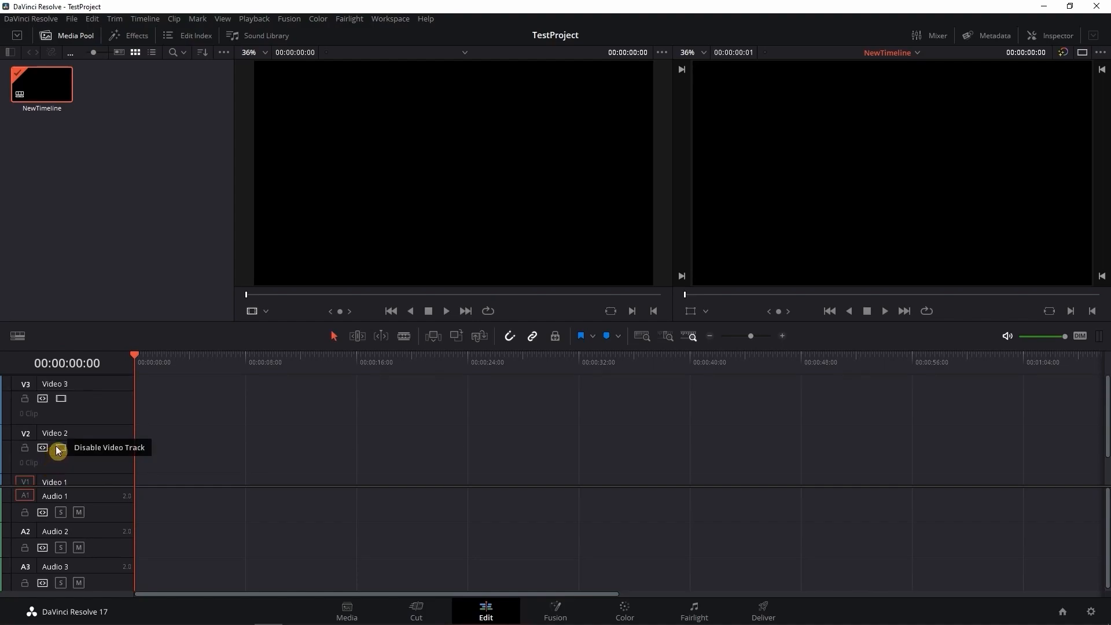
pyautogui.scroll(-3, 87, 441)
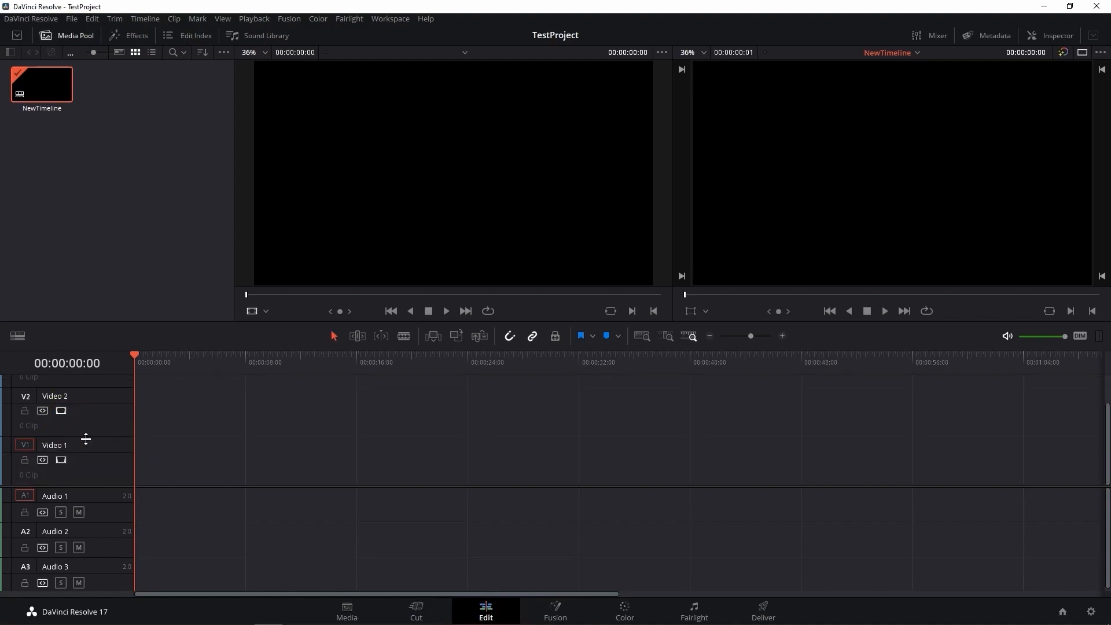
pyautogui.scroll(1, 81, 549)
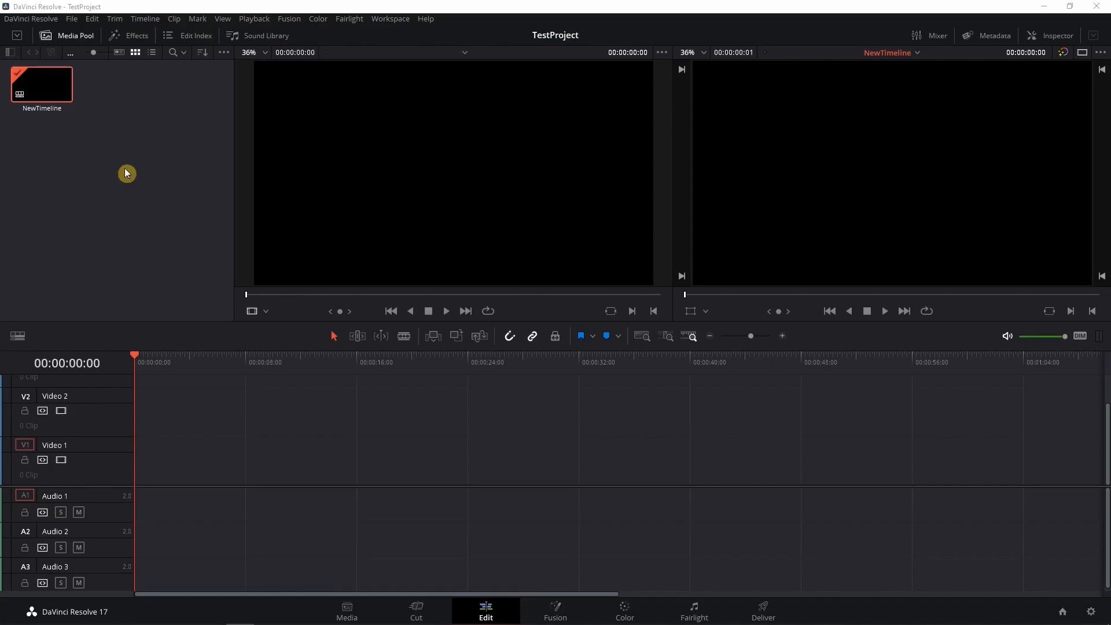
pyautogui.click(73, 18)
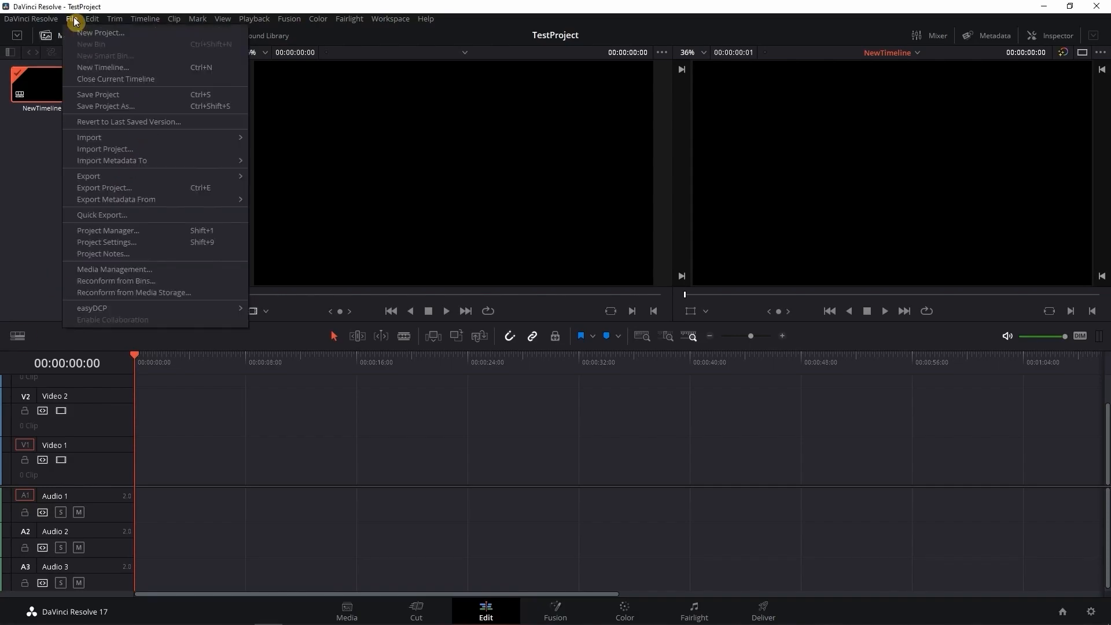
pyautogui.moveTo(112, 139)
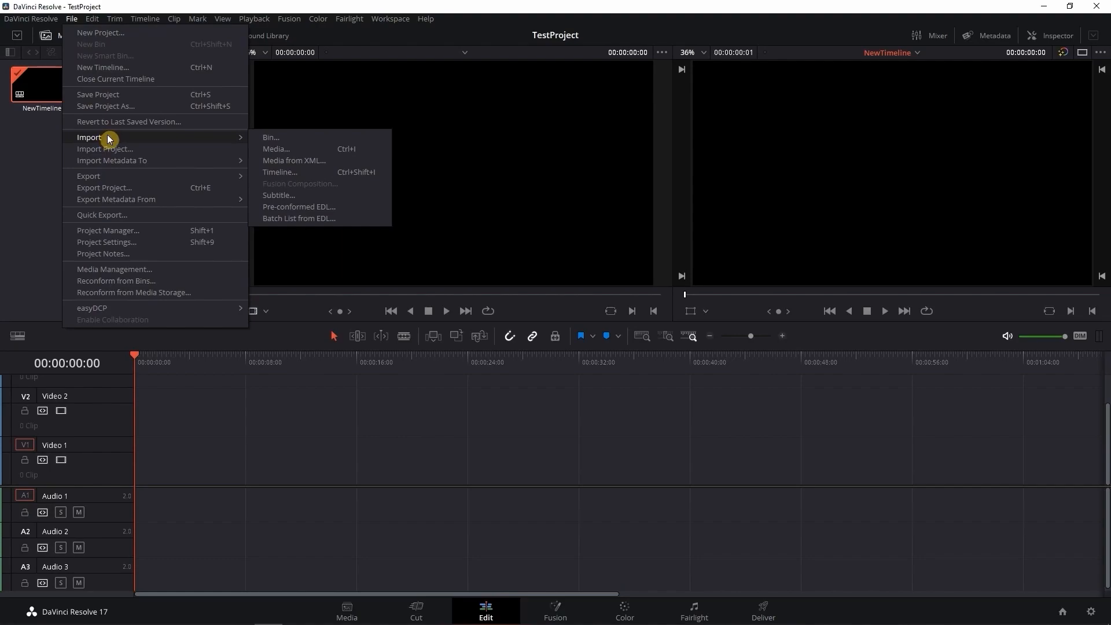
pyautogui.click(286, 151)
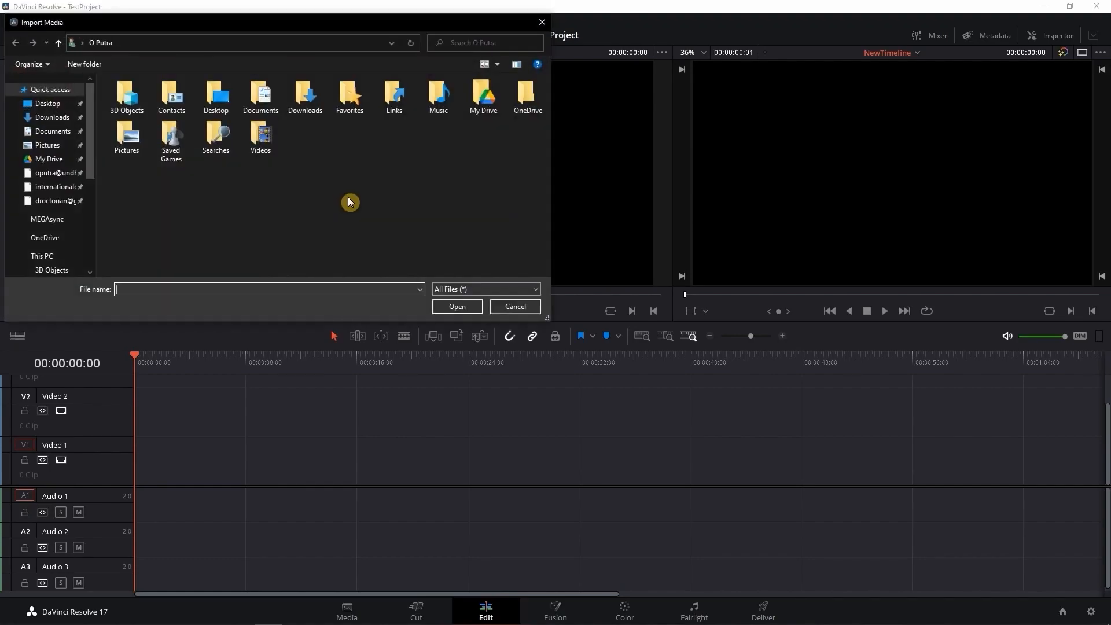
pyautogui.scroll(-1, 47, 232)
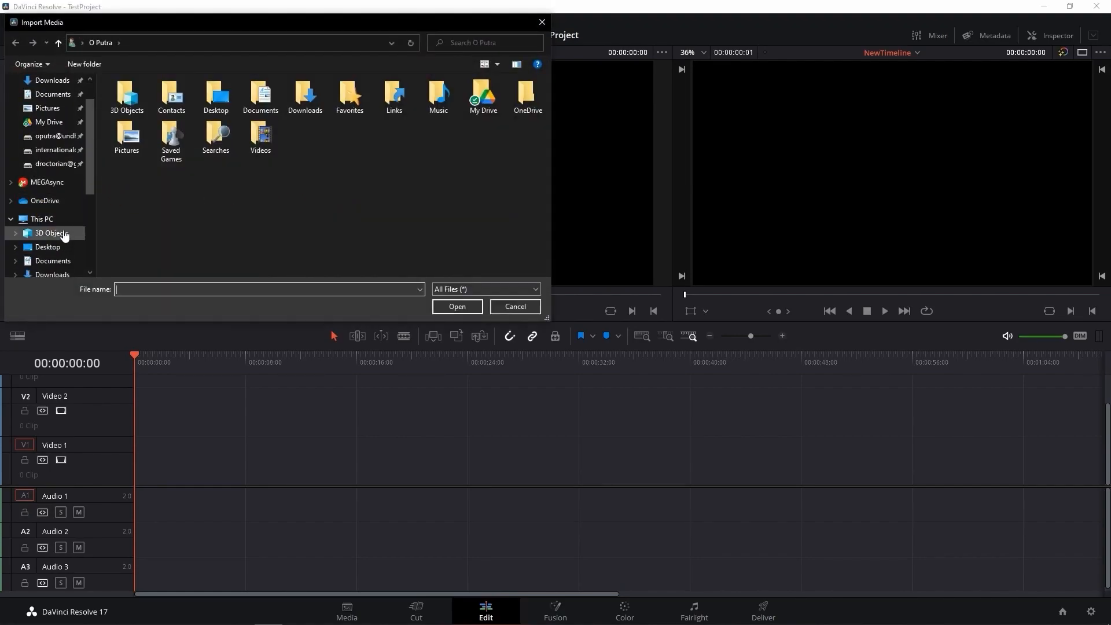
pyautogui.click(542, 22)
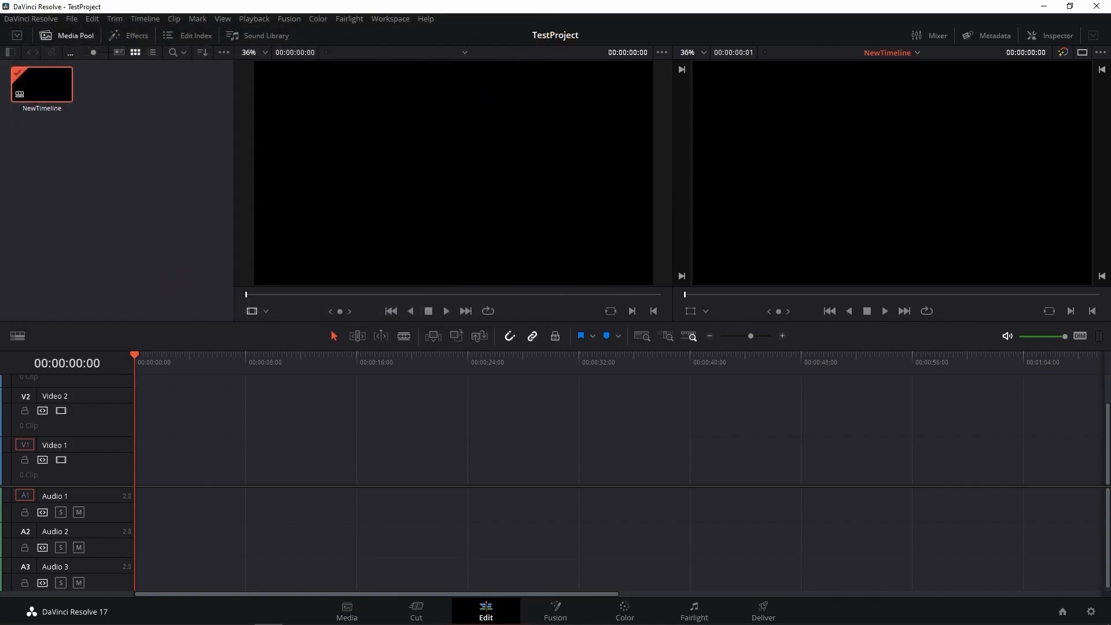
# Step: Switch to File Explorer and bring all nine video clips from the Random DJI & phonecam folder into the media pool
pyautogui.hotkey('alt', 'Tab')
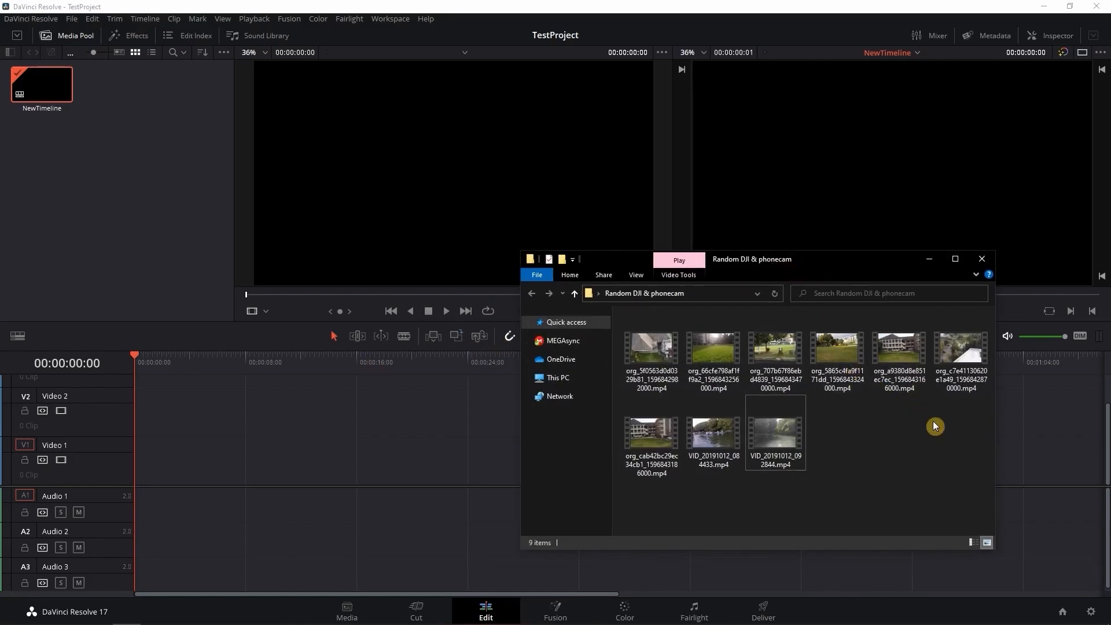
pyautogui.moveTo(964, 482); pyautogui.dragTo(153, 191)
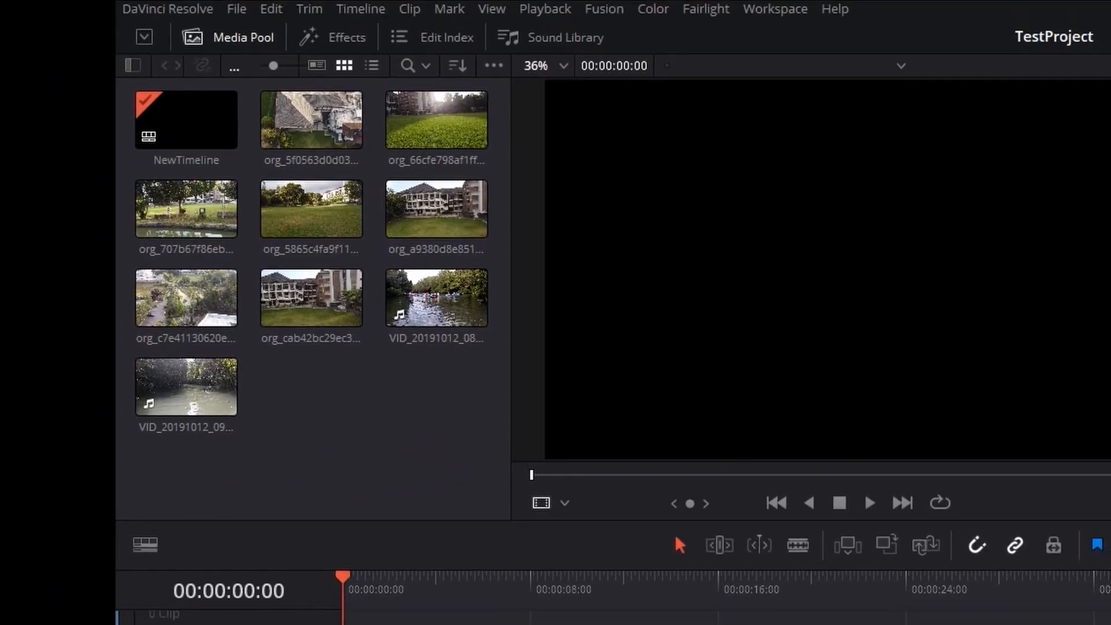
pyautogui.click(400, 343)
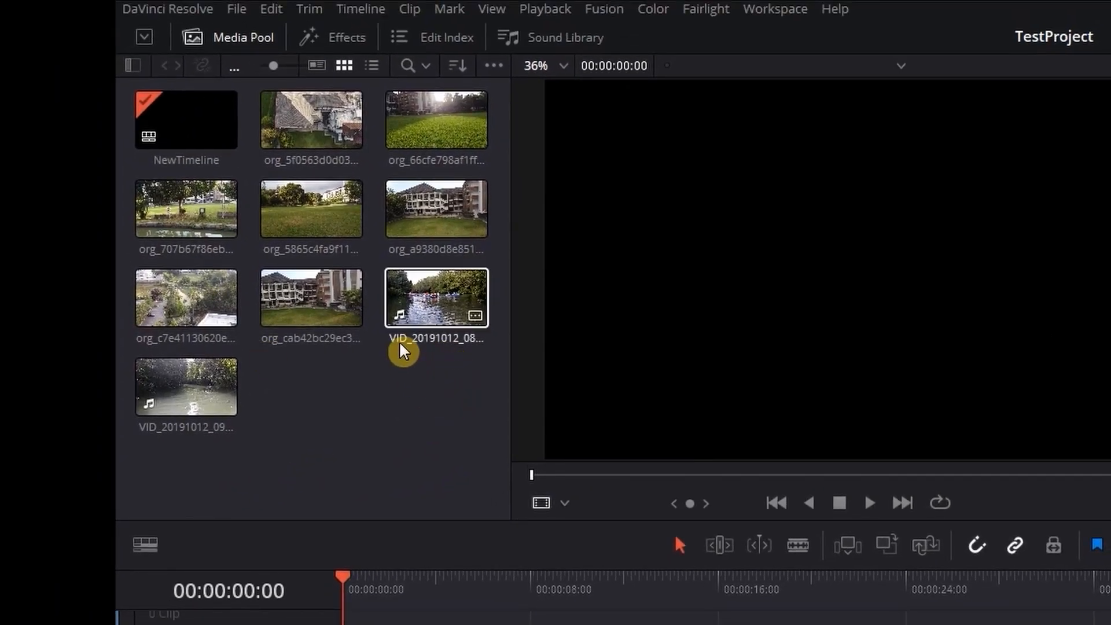
pyautogui.click(397, 389)
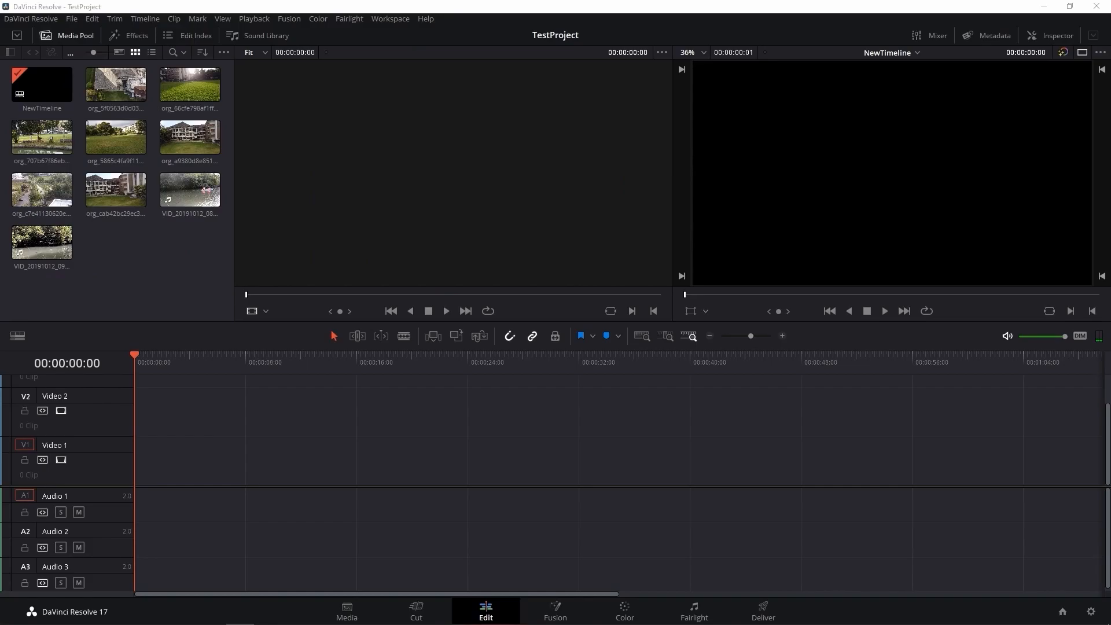
# Step: Open the org_5865c4fa9f11 grass field clip in the source viewer and preview it playing forward and in reverse
pyautogui.click(119, 141)
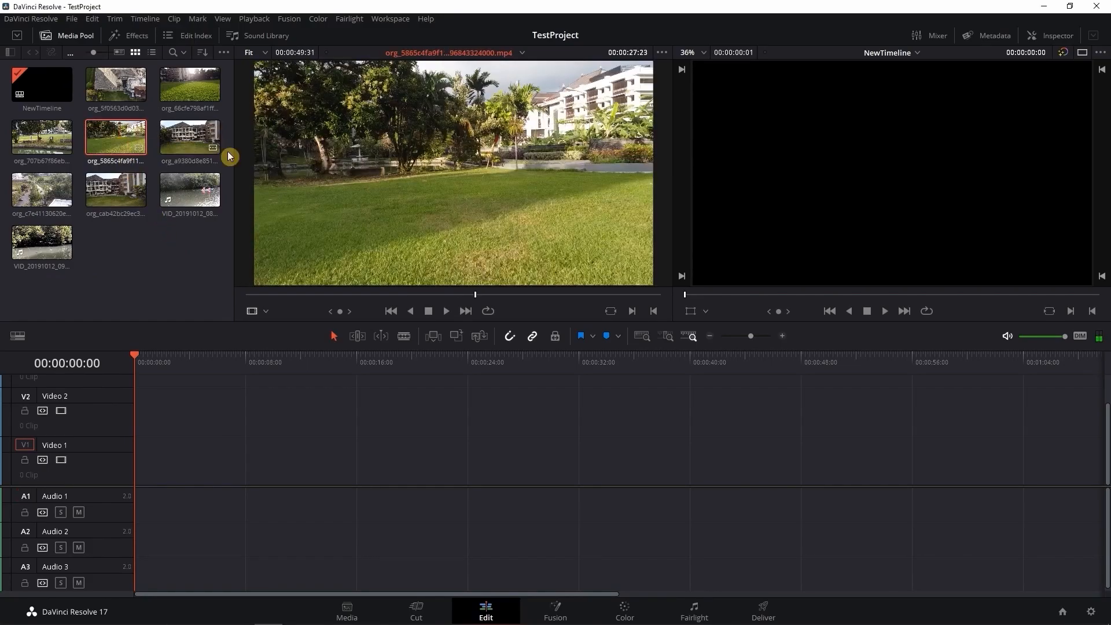
pyautogui.moveTo(259, 295); pyautogui.dragTo(243, 296)
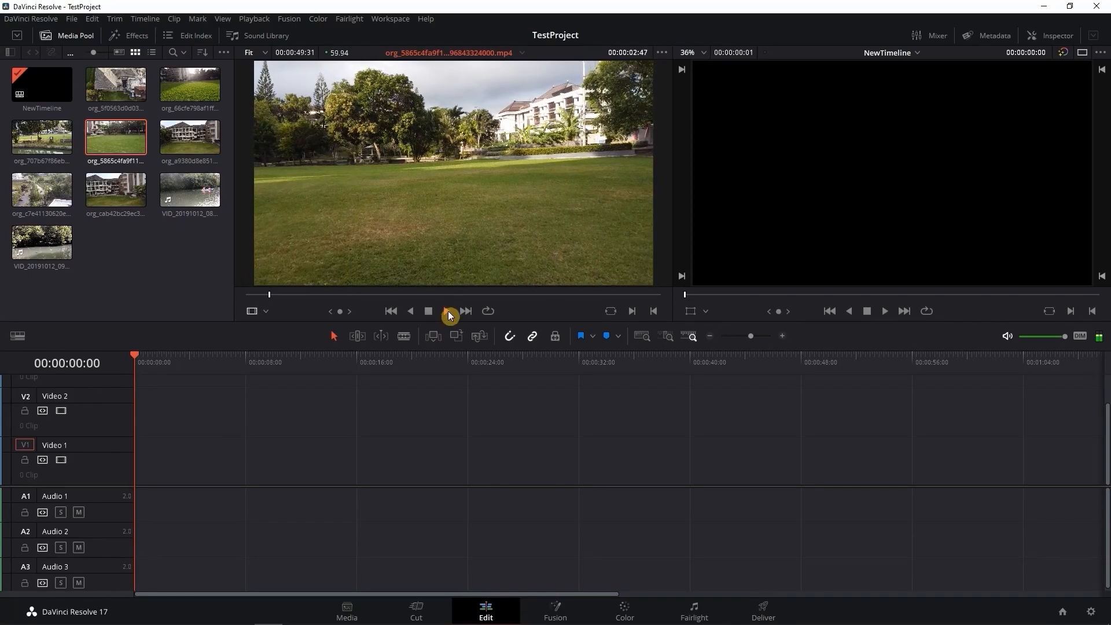
pyautogui.moveTo(341, 311); pyautogui.dragTo(307, 312)
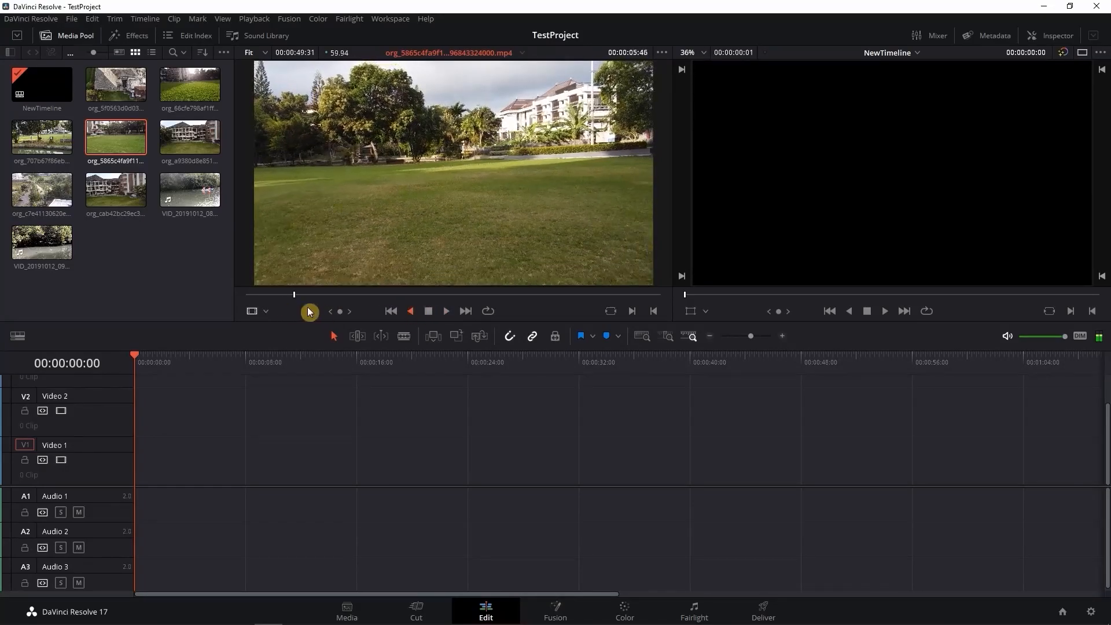
pyautogui.click(429, 310)
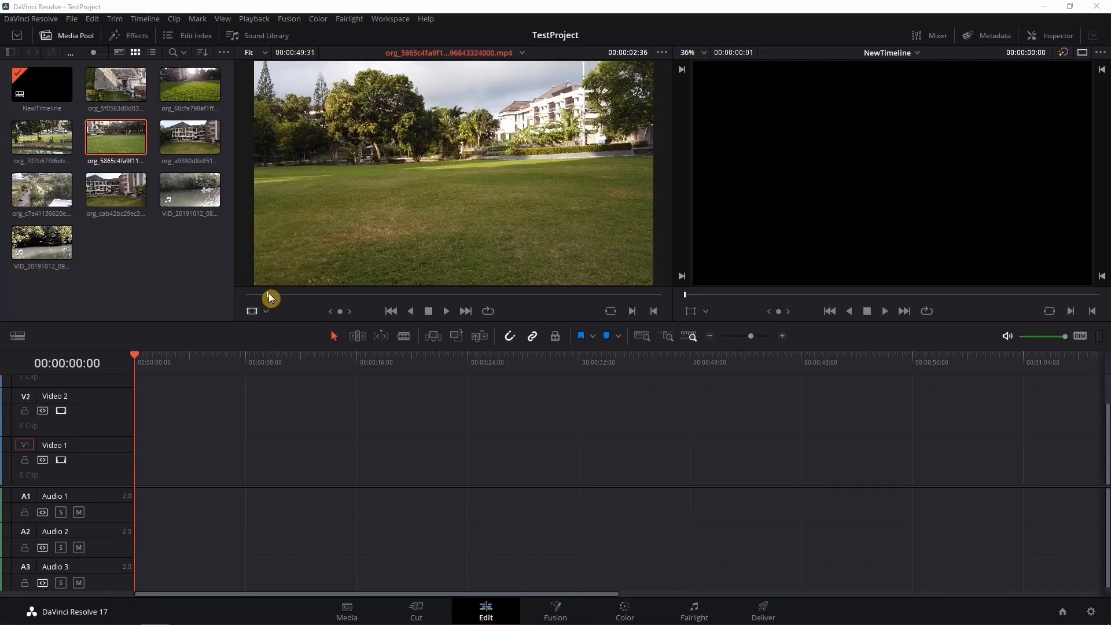
# Step: Mark the clip's in point at 00:00:00:54 and its out point at 00:00:37:13
pyautogui.moveTo(268, 297); pyautogui.dragTo(236, 299)
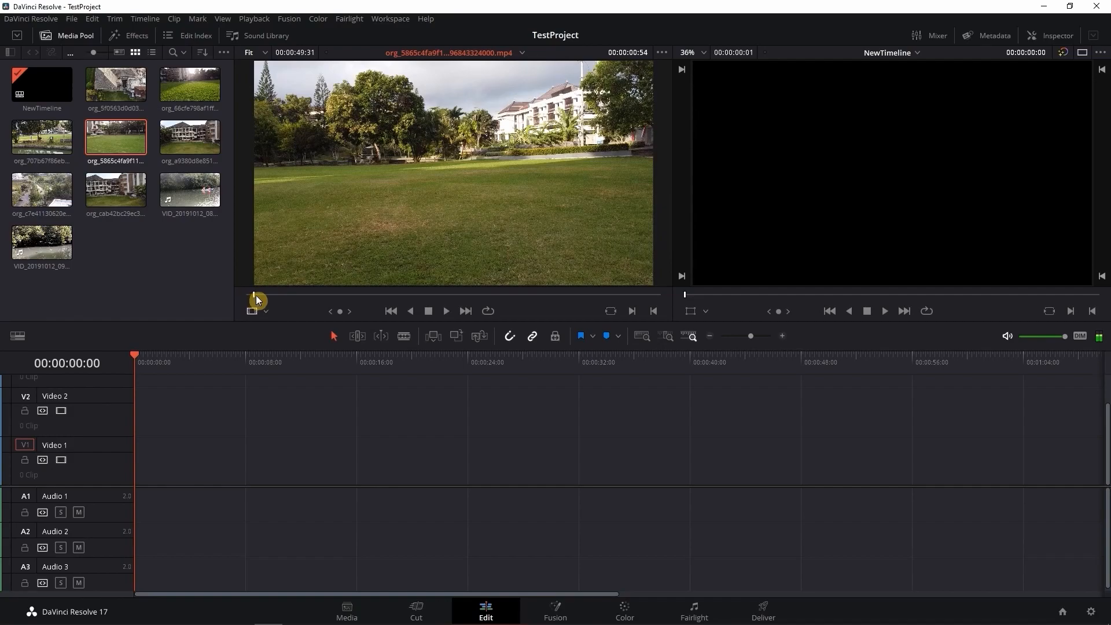
pyautogui.click(633, 310)
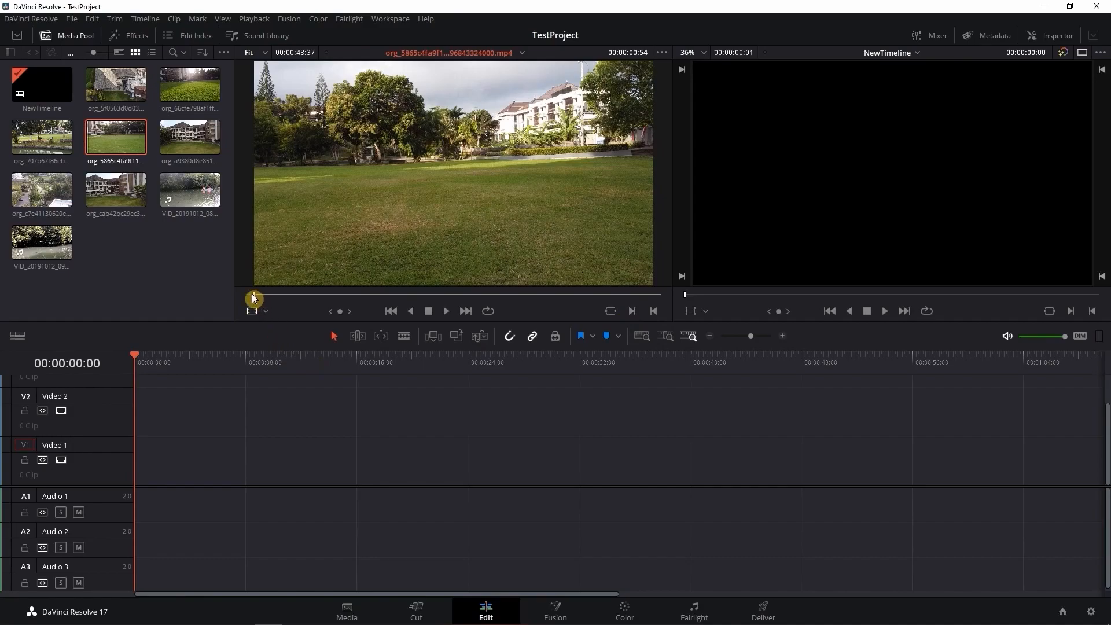
pyautogui.moveTo(256, 299); pyautogui.dragTo(531, 301)
pyautogui.click(447, 312)
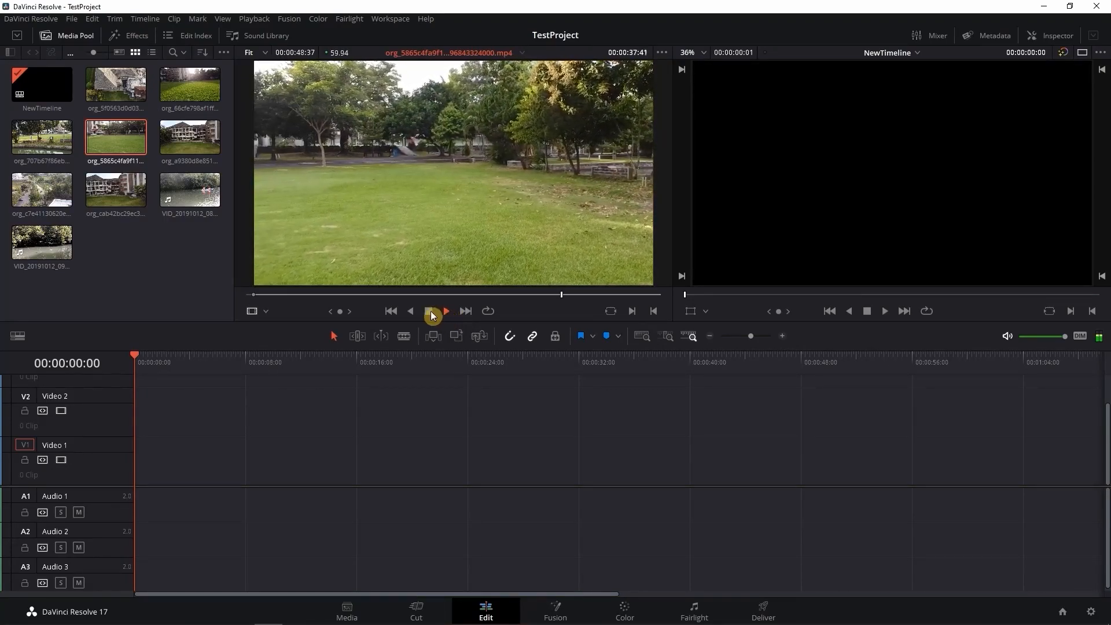
pyautogui.click(431, 311)
pyautogui.moveTo(566, 298); pyautogui.dragTo(559, 295)
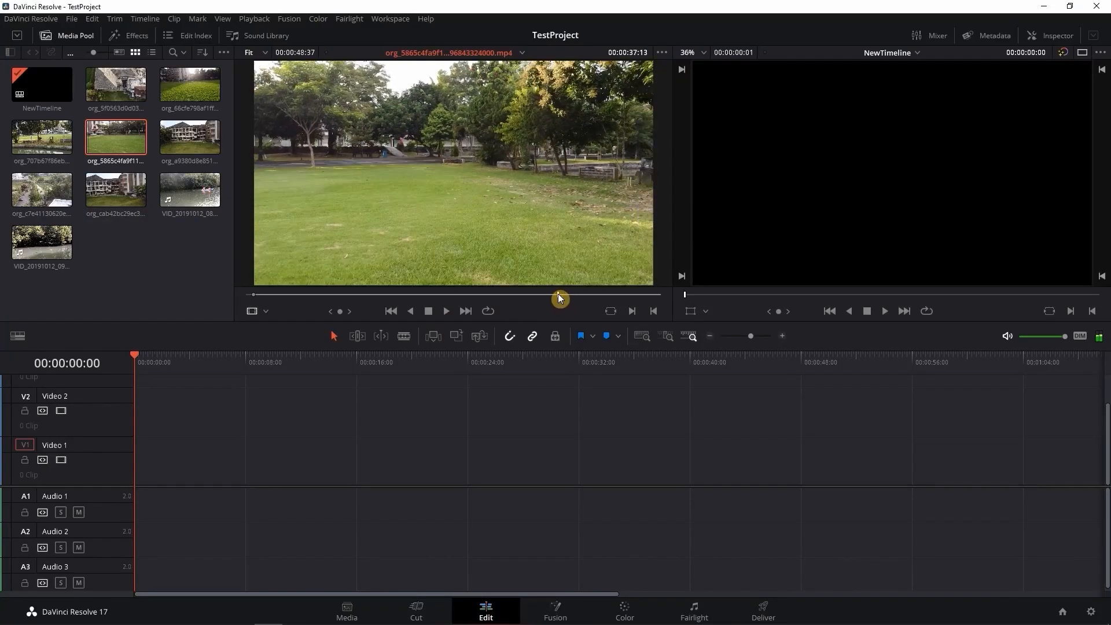
pyautogui.click(653, 312)
# Step: Adjust the source clip's in and out points to give a marked duration of about 00:00:20:11
pyautogui.moveTo(254, 296); pyautogui.dragTo(397, 295)
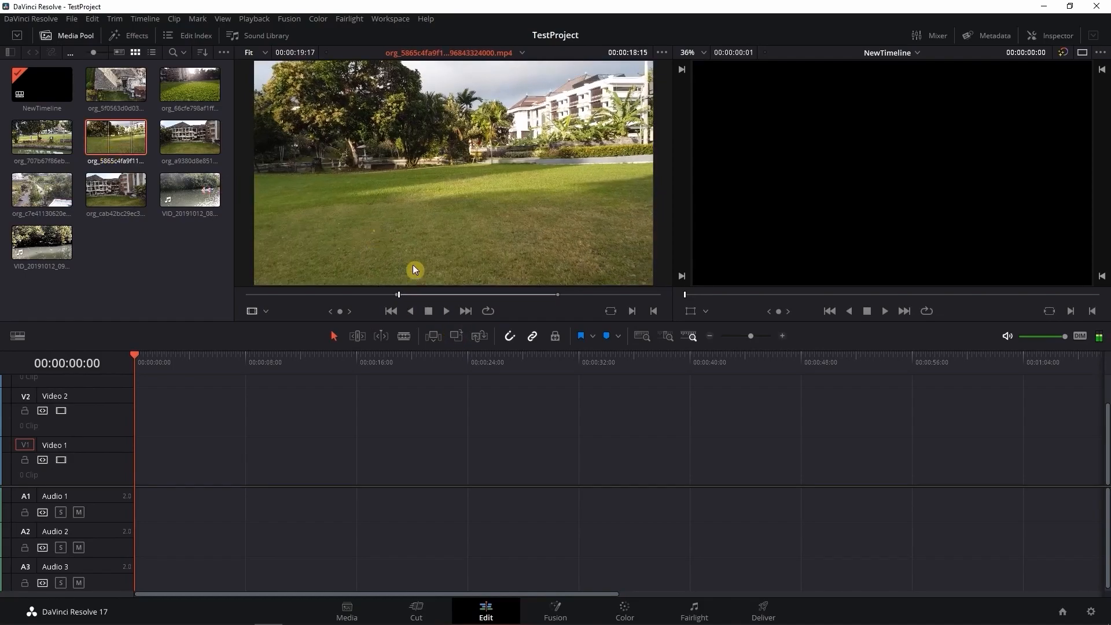
pyautogui.moveTo(399, 294)
pyautogui.mouseDown()
pyautogui.moveTo(382, 298)
pyautogui.moveTo(418, 298)
pyautogui.moveTo(389, 298)
pyautogui.mouseUp()
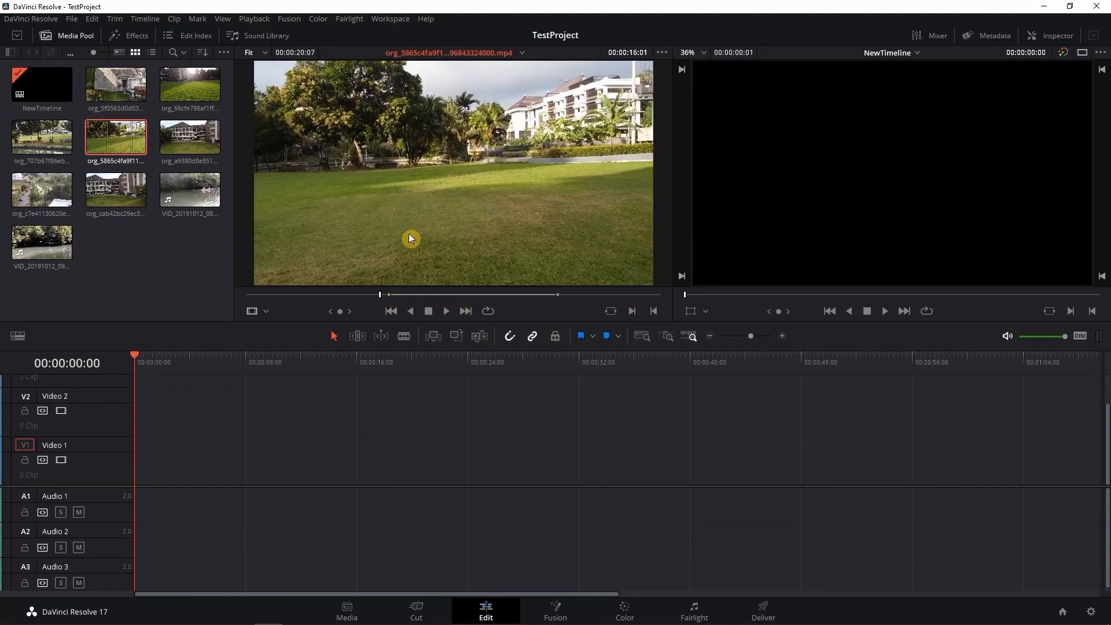
pyautogui.moveTo(559, 298); pyautogui.dragTo(553, 298)
# Step: Place the marked section at the start of Video 1 and play the timeline through it
pyautogui.moveTo(463, 231); pyautogui.dragTo(139, 467)
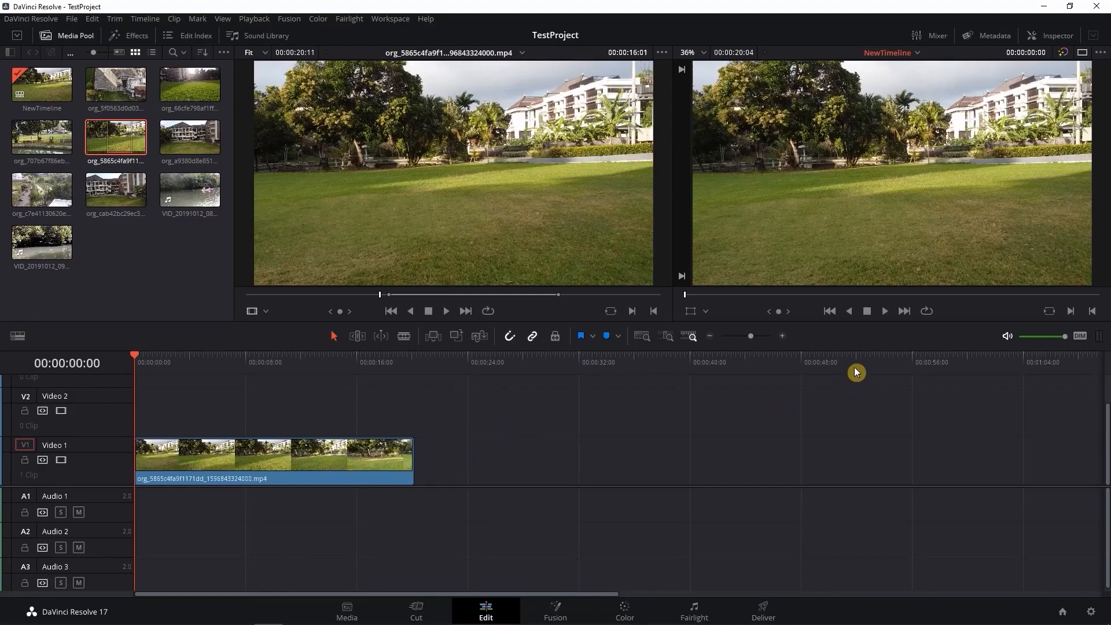
pyautogui.click(884, 312)
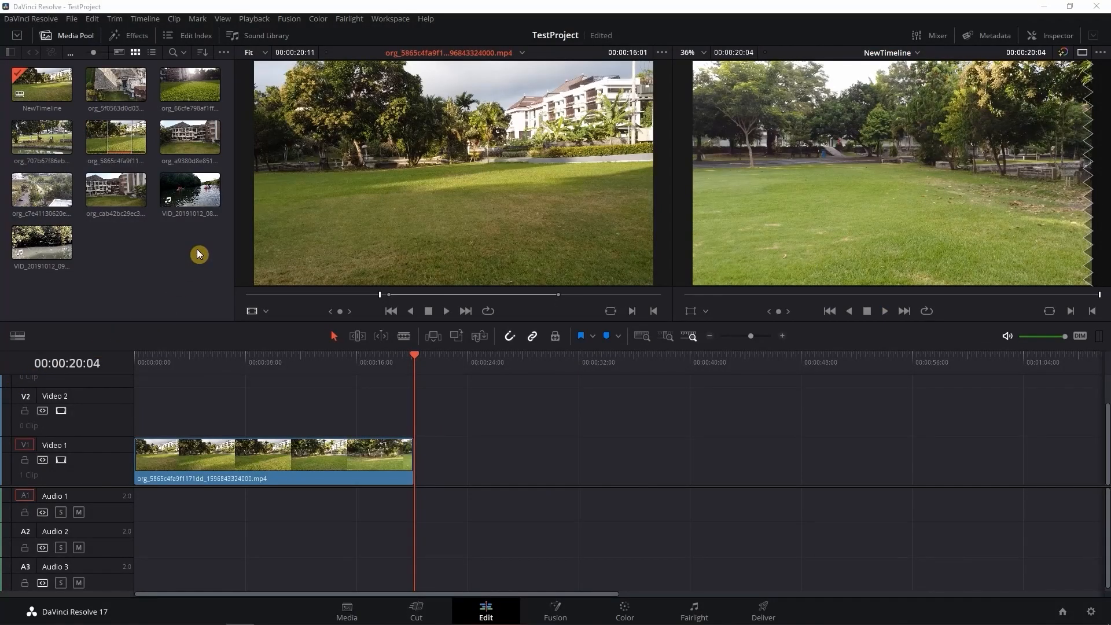
# Step: Open VID_20191012_084433.mp4 in the source viewer and mark its in point at 00:00:17:12 and its out point at 00:00:44:03
pyautogui.click(193, 193)
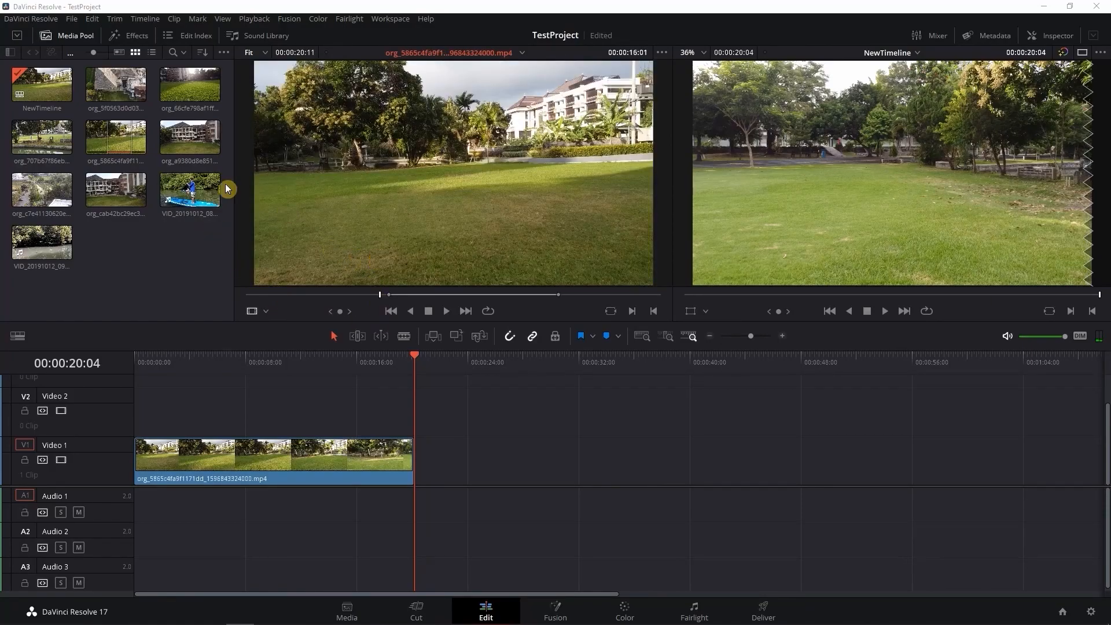
pyautogui.click(191, 189)
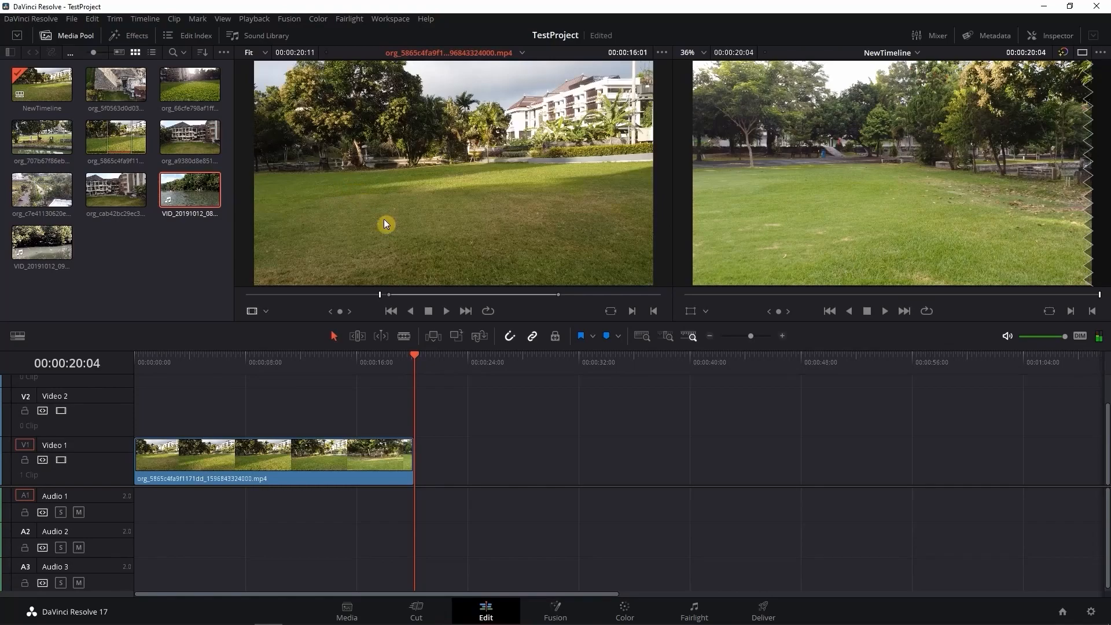
pyautogui.doubleClick(185, 193)
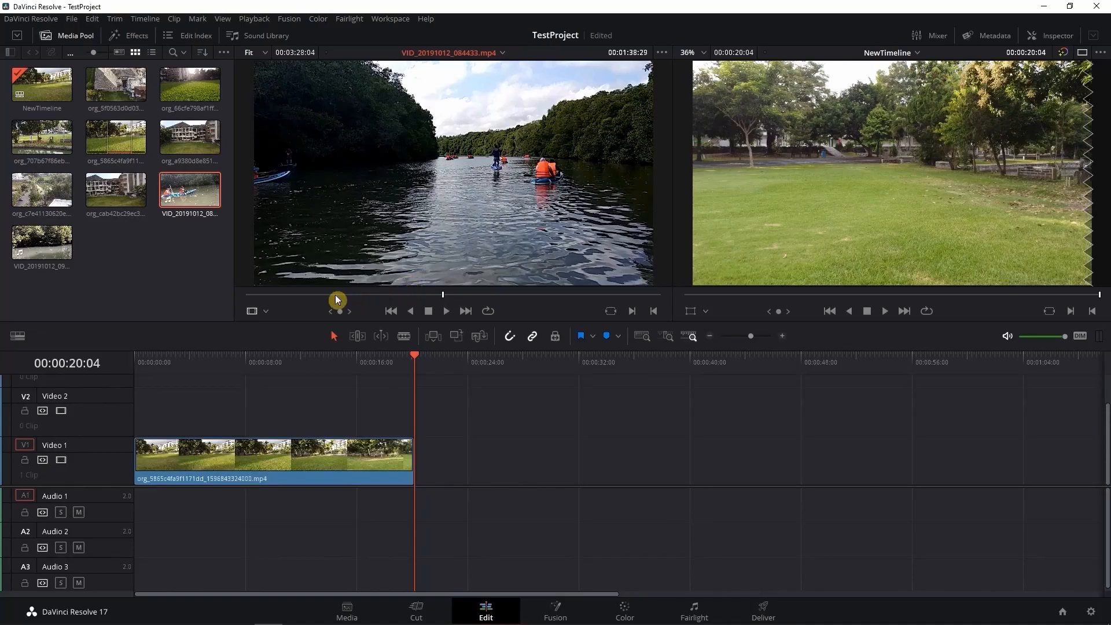
pyautogui.moveTo(294, 295); pyautogui.dragTo(280, 295)
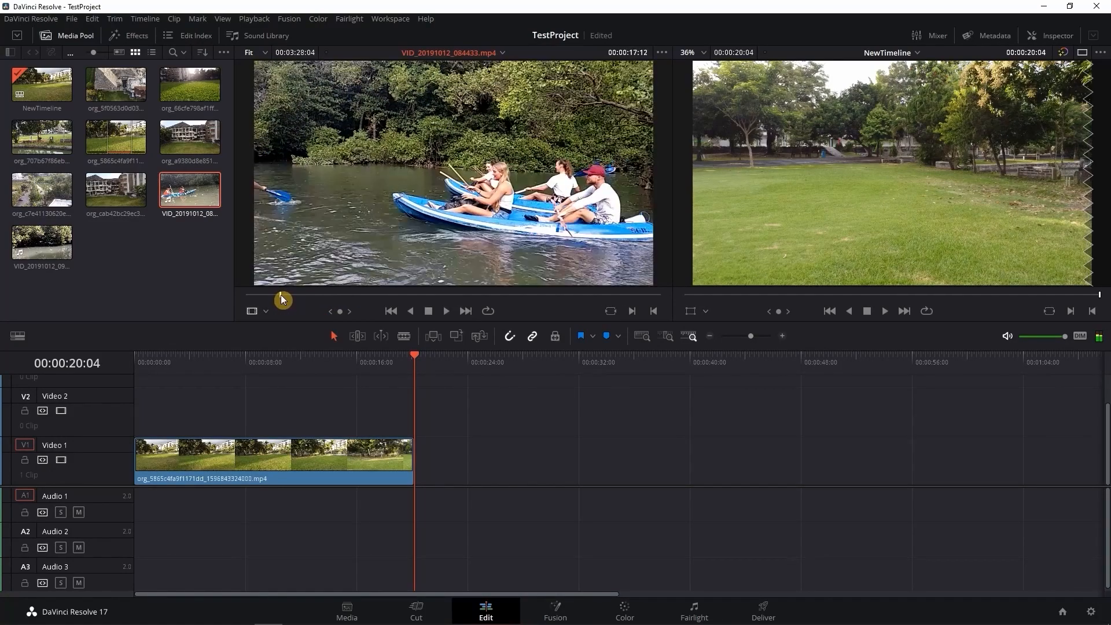
pyautogui.click(634, 313)
pyautogui.click(348, 298)
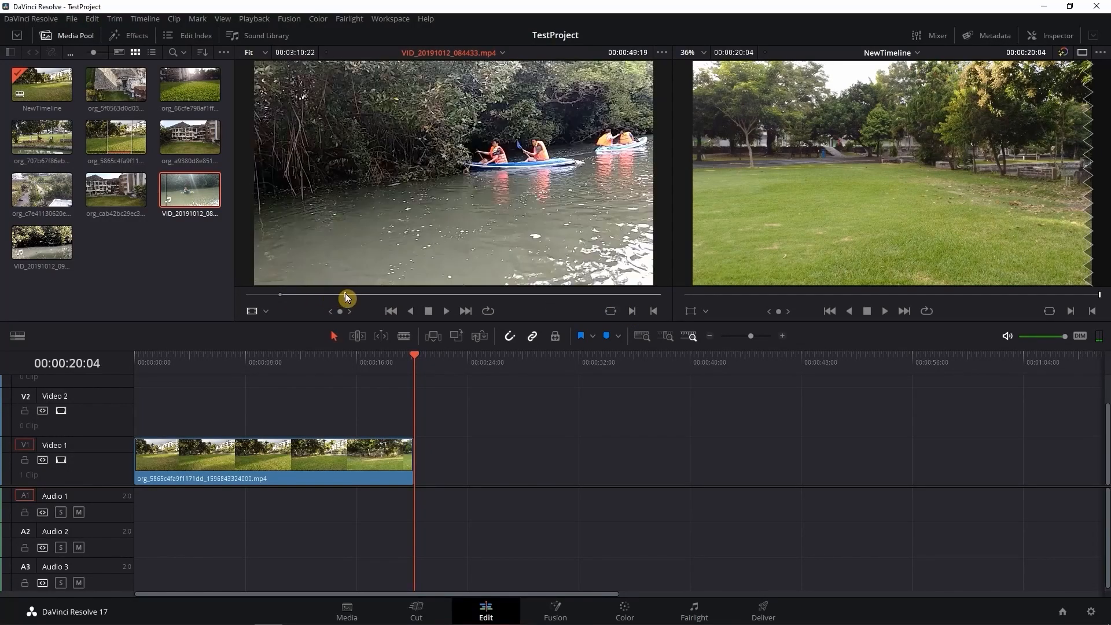
pyautogui.moveTo(348, 297); pyautogui.dragTo(335, 297)
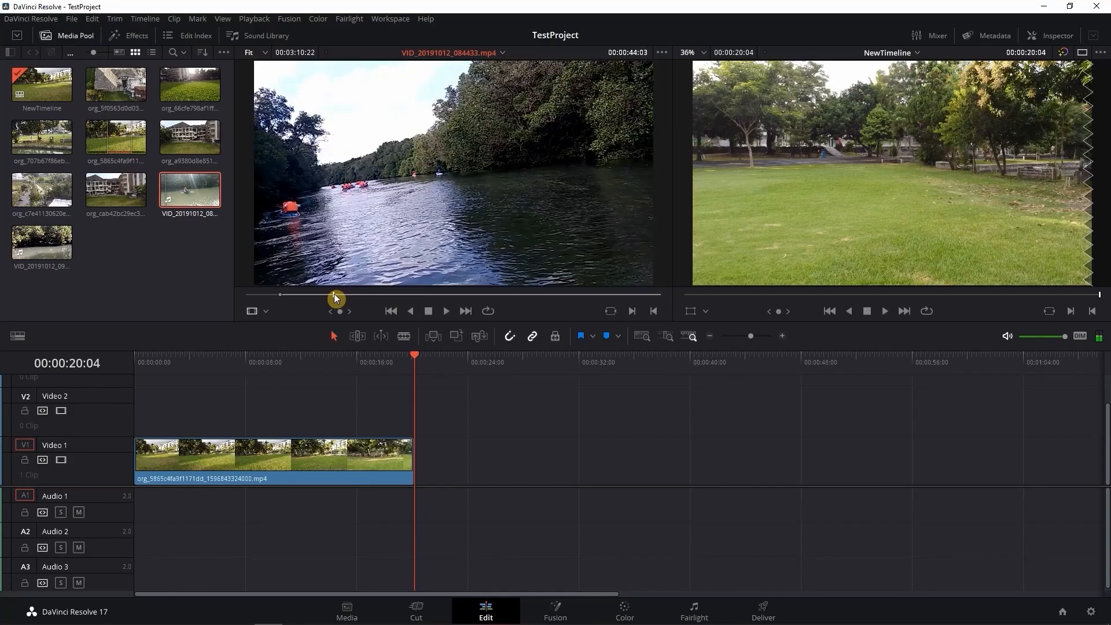
pyautogui.click(661, 312)
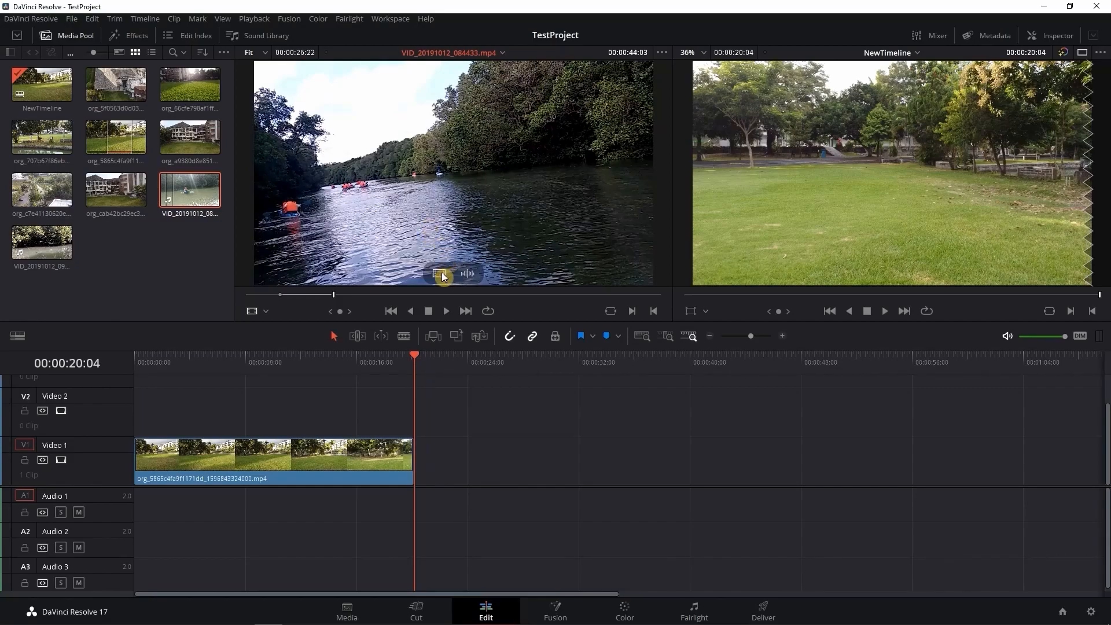
# Step: Place only the video of the marked kayak section on Video 1 right after the first clip, and delete it again
pyautogui.moveTo(444, 278); pyautogui.dragTo(422, 478)
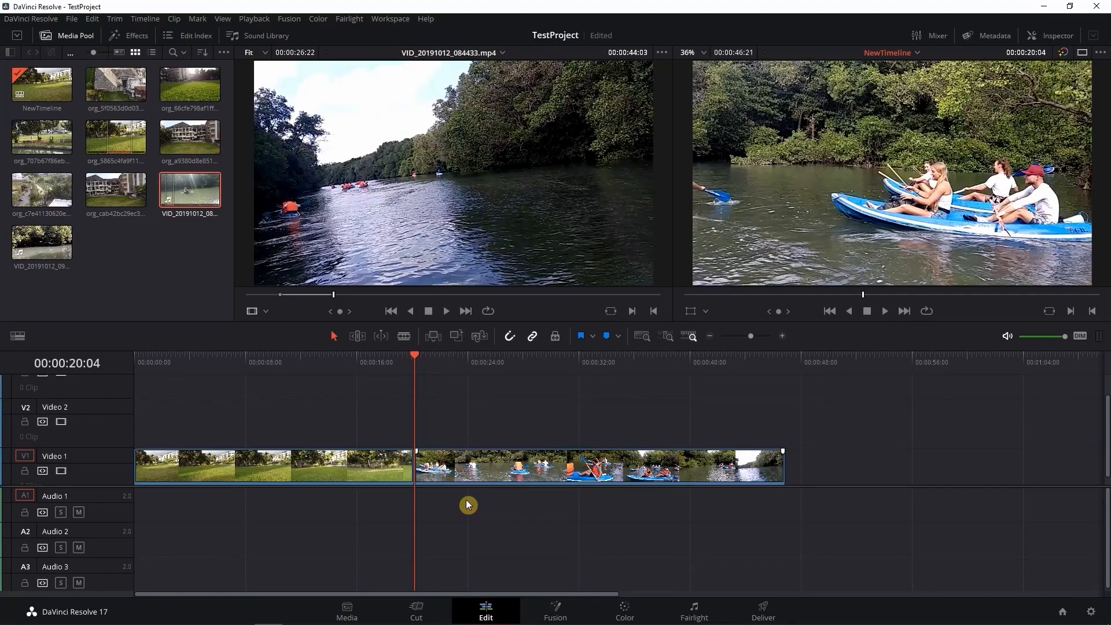
pyautogui.click(487, 467)
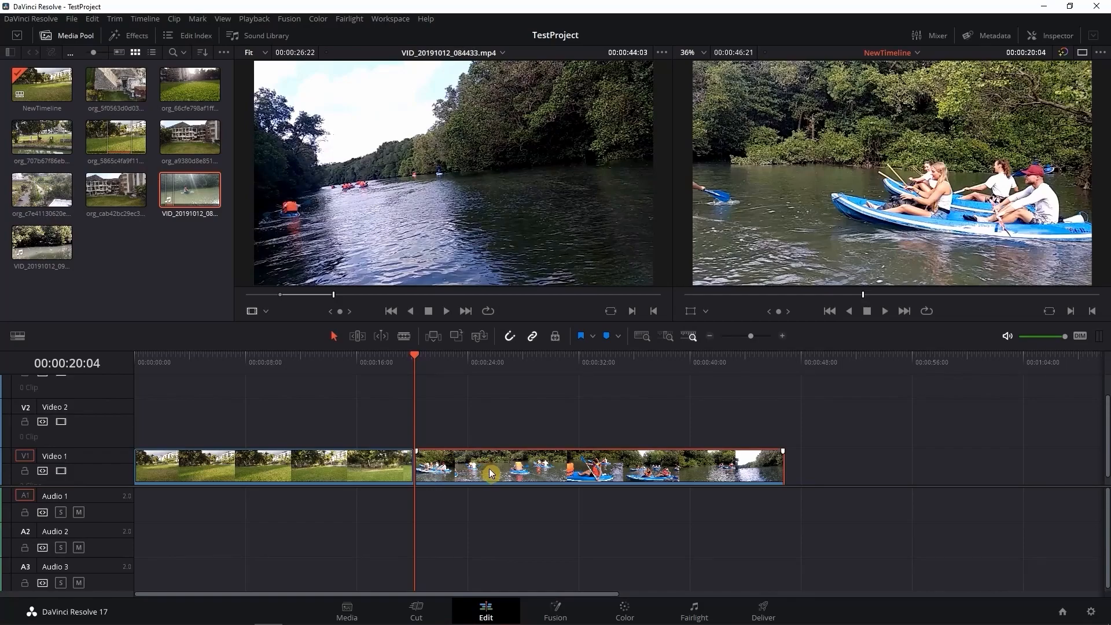
pyautogui.press('Delete')
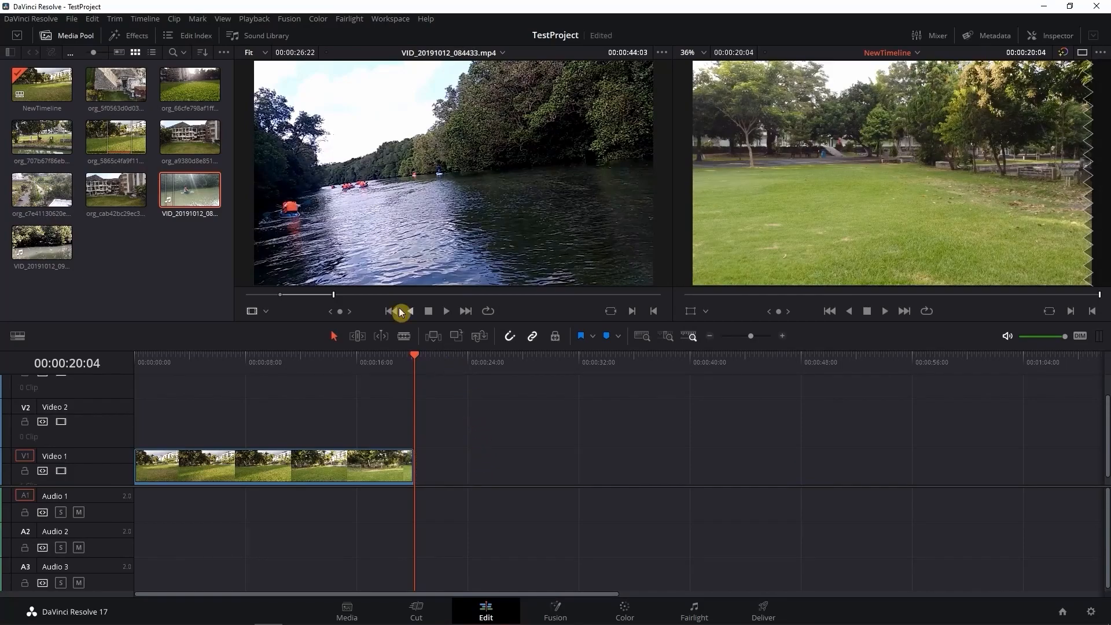
# Step: Place only the audio of the marked kayak section on Audio 1 at the end of the first clip, and delete it again
pyautogui.moveTo(466, 273); pyautogui.dragTo(416, 520)
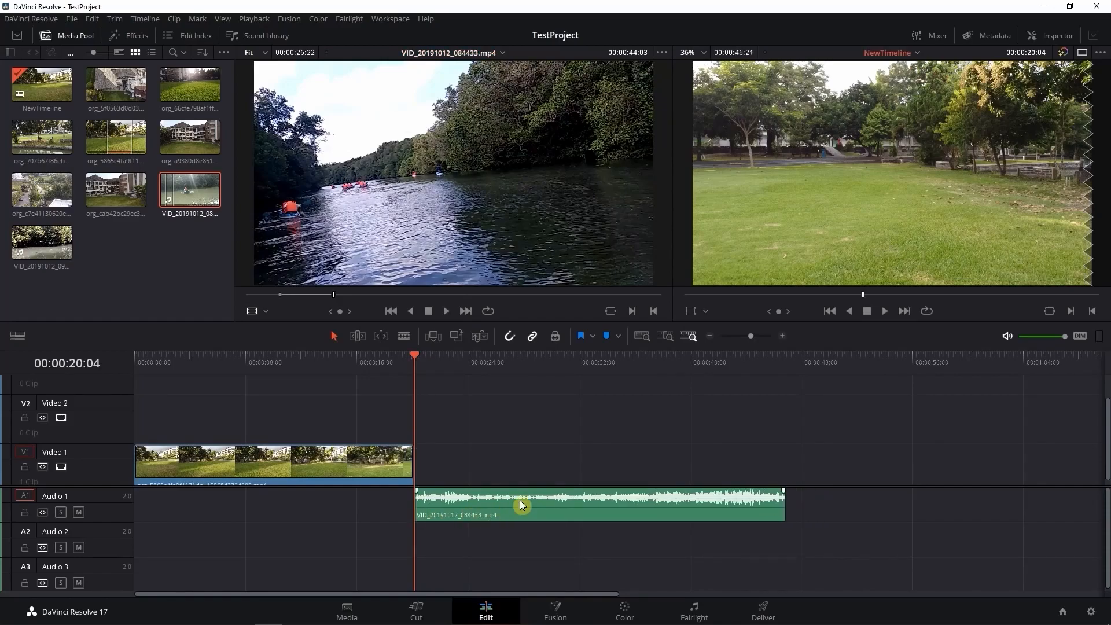
pyautogui.click(604, 505)
pyautogui.press('Delete')
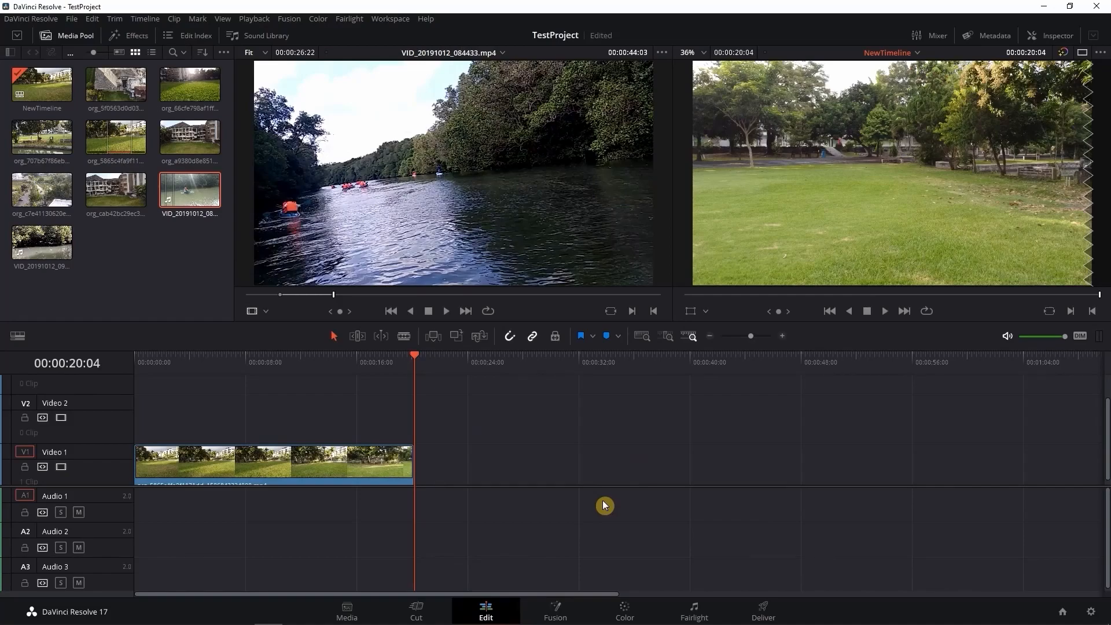
# Step: Place the marked kayak section with both video and audio on Video 1 and Audio 1, about four seconds after the first clip
pyautogui.moveTo(395, 204)
pyautogui.moveTo(463, 172); pyautogui.dragTo(422, 481)
pyautogui.click(591, 517)
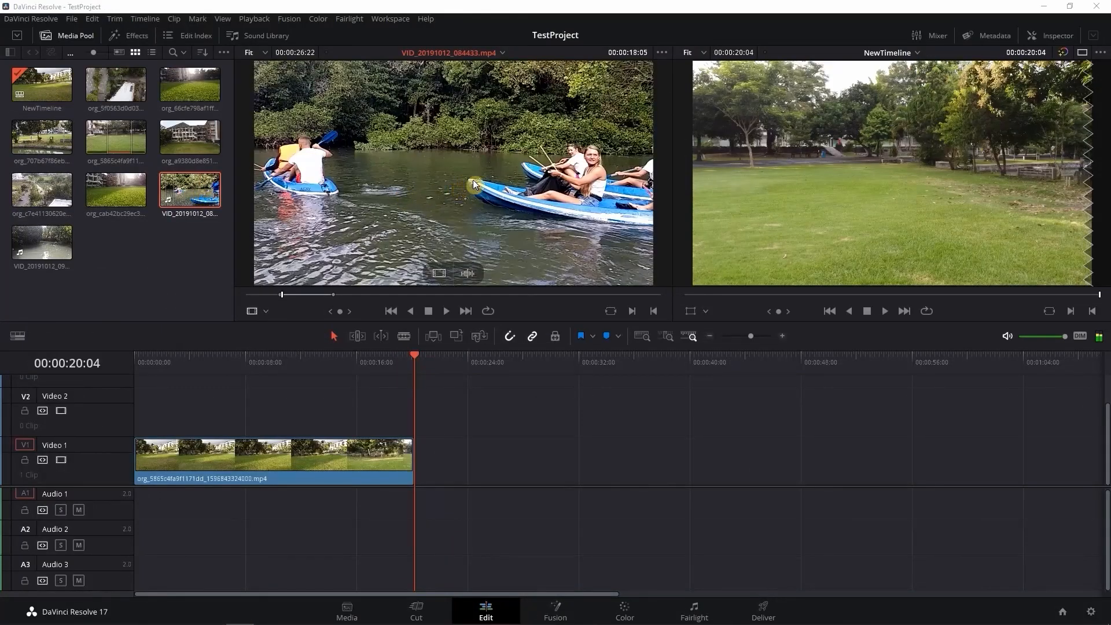
pyautogui.moveTo(474, 158); pyautogui.dragTo(475, 495)
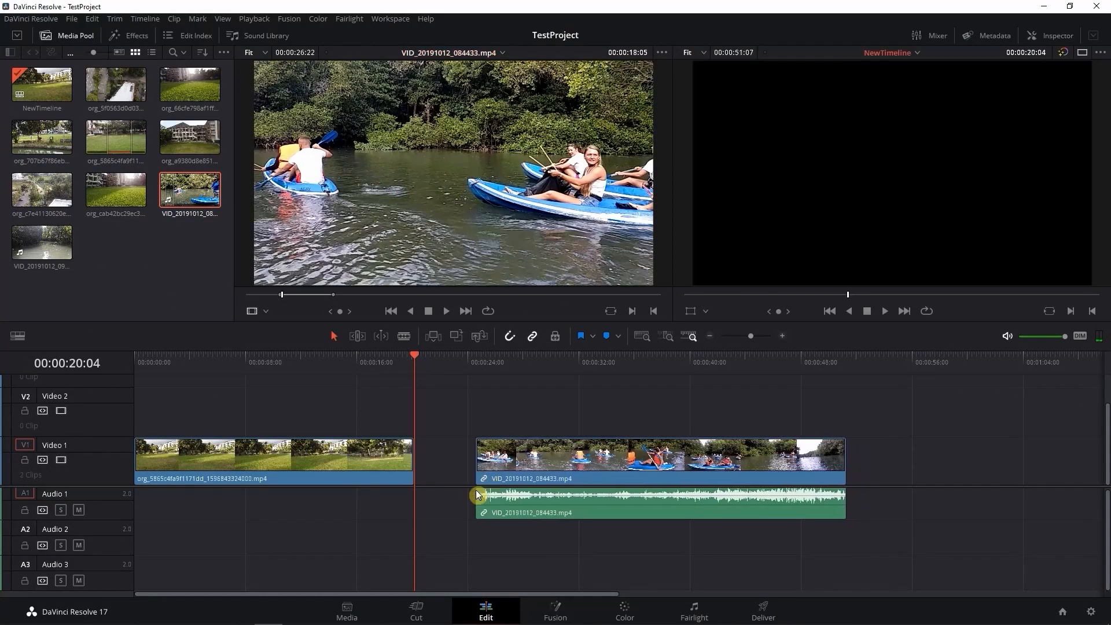
# Step: Unlink the kayak clip's audio from its video and delete the audio from Audio 1
pyautogui.click(622, 461)
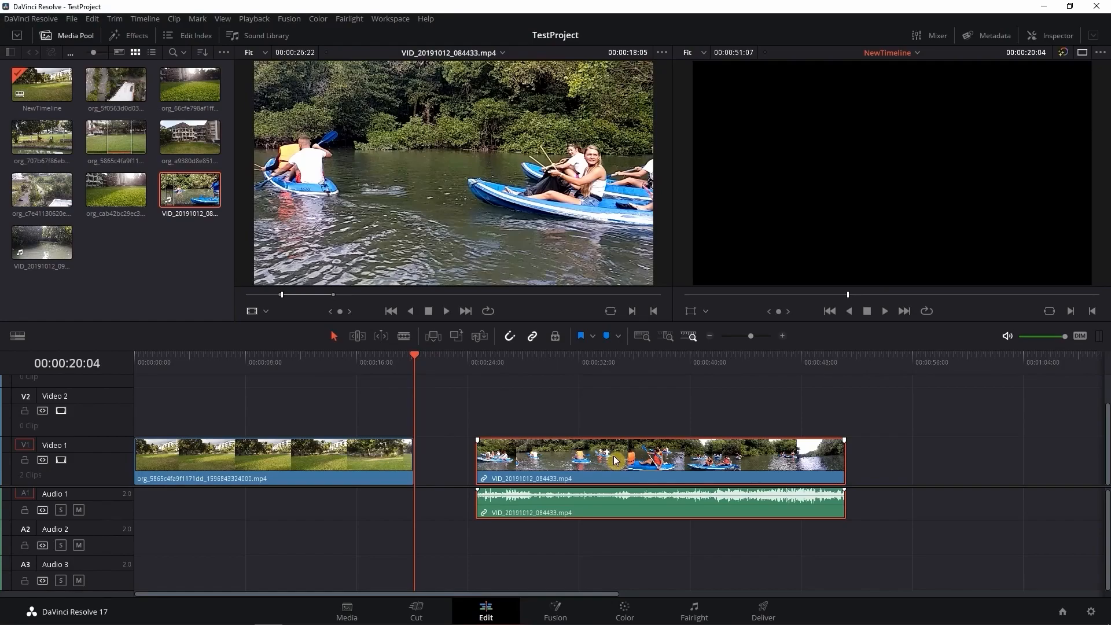
pyautogui.rightClick(615, 461)
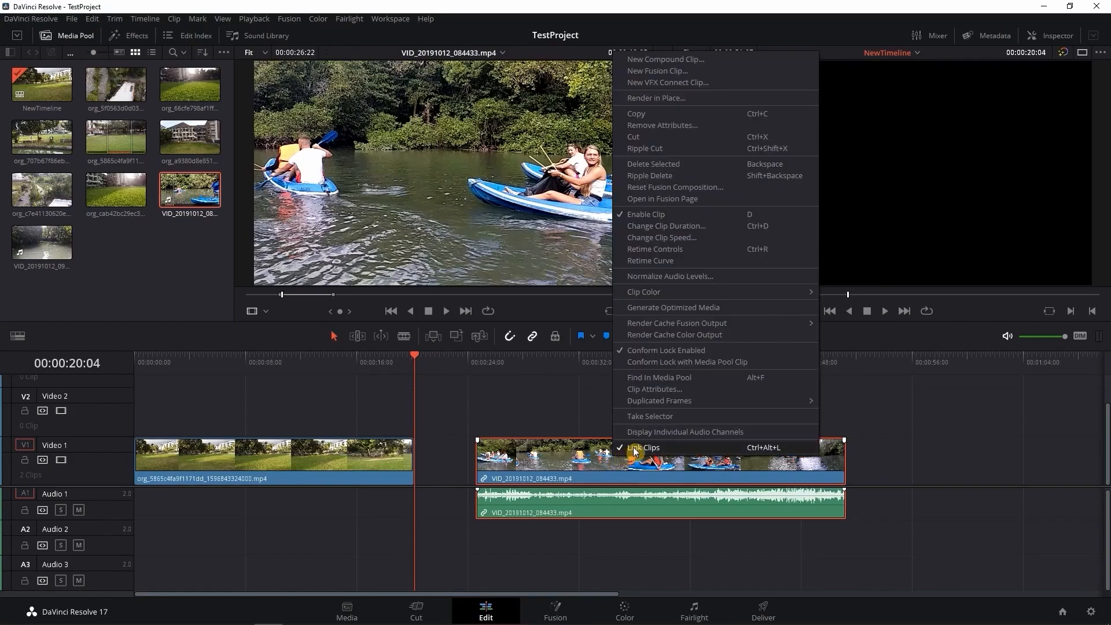
pyautogui.click(636, 451)
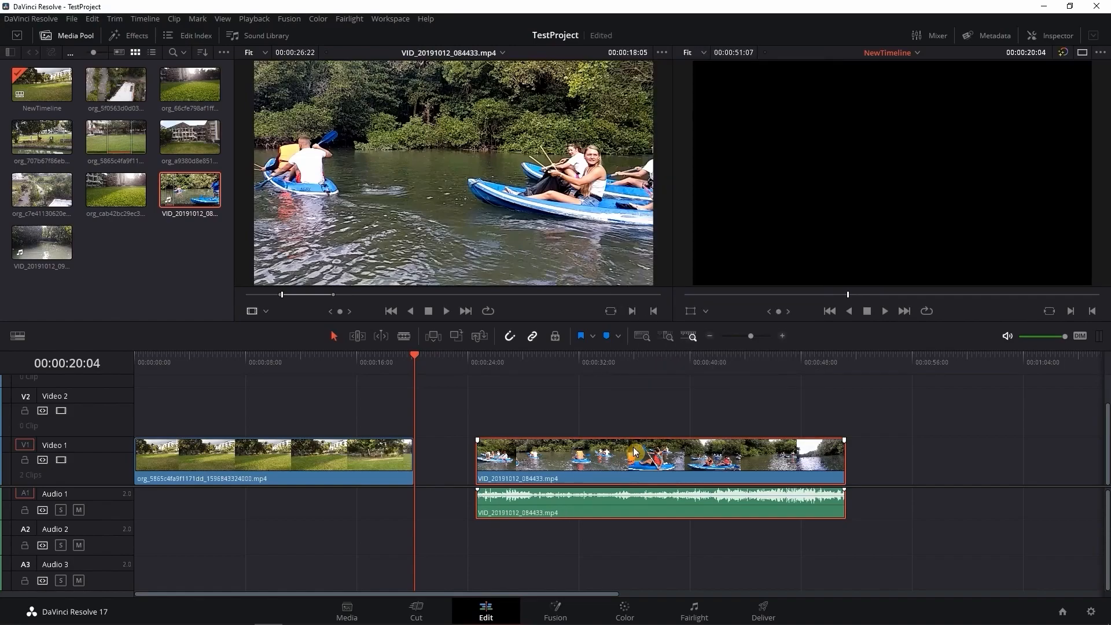
pyautogui.click(622, 513)
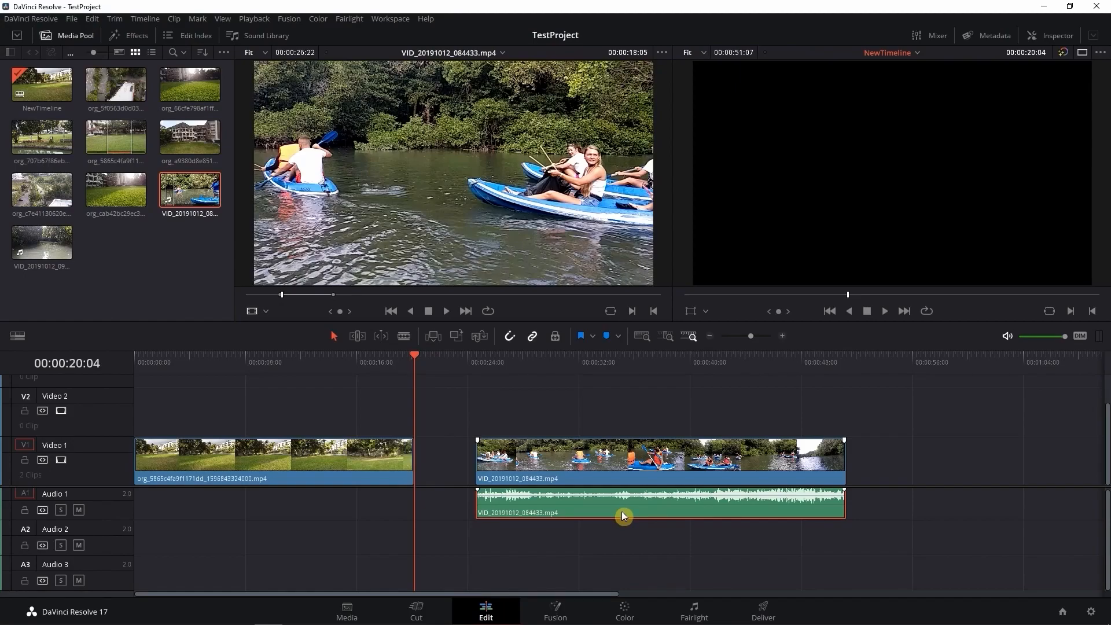
pyautogui.press('Delete')
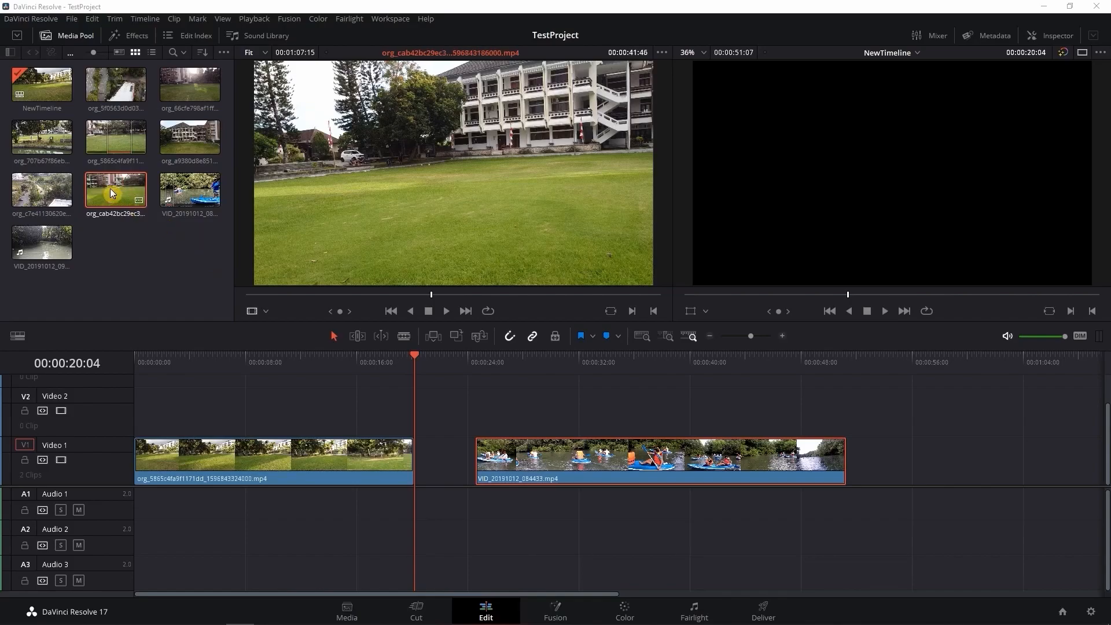
# Step: Open the org_66cfe798af1ff clip in the source viewer and place it whole on Video 1, about four seconds after the kayak clip
pyautogui.click(163, 85)
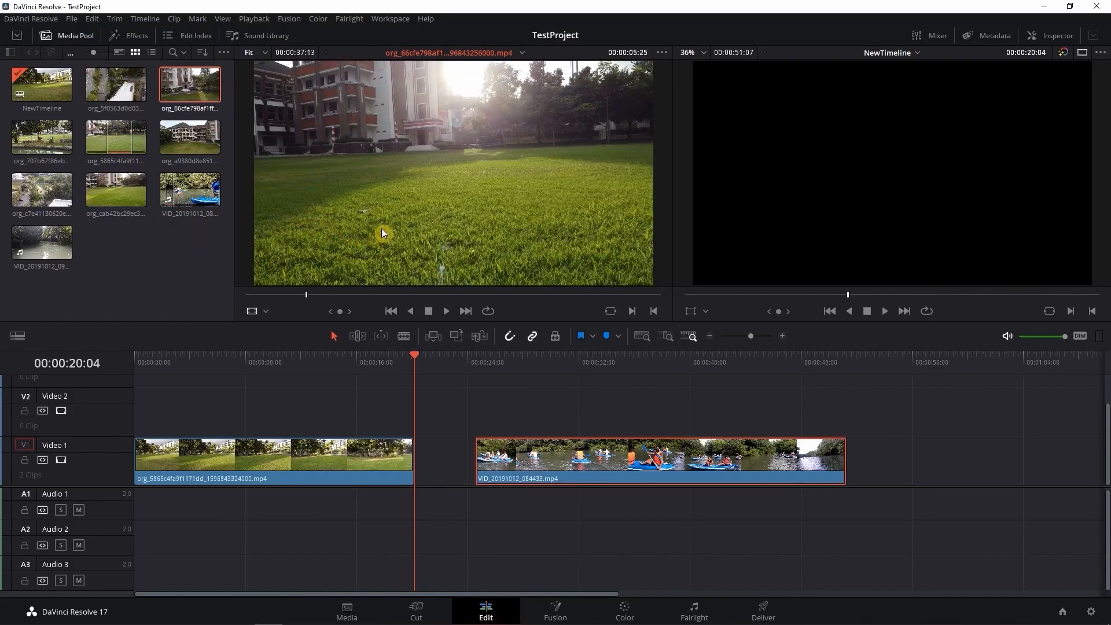
pyautogui.moveTo(382, 233); pyautogui.dragTo(908, 466)
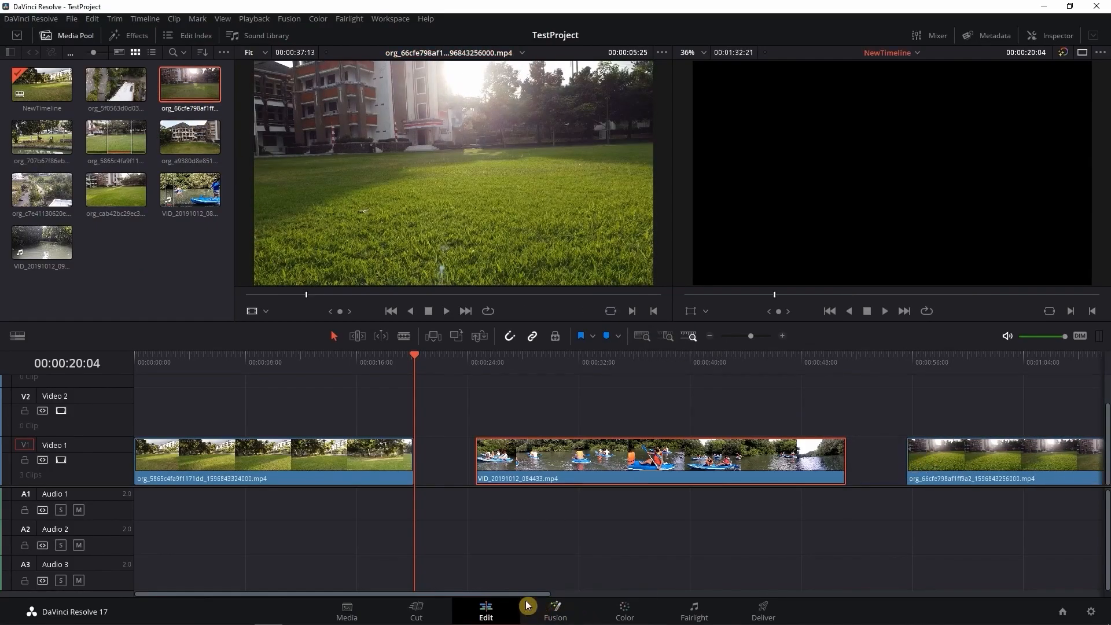
# Step: Trim about three seconds off the start of the org_66cfe798af1ff clip on Video 1
pyautogui.moveTo(526, 595); pyautogui.dragTo(734, 591)
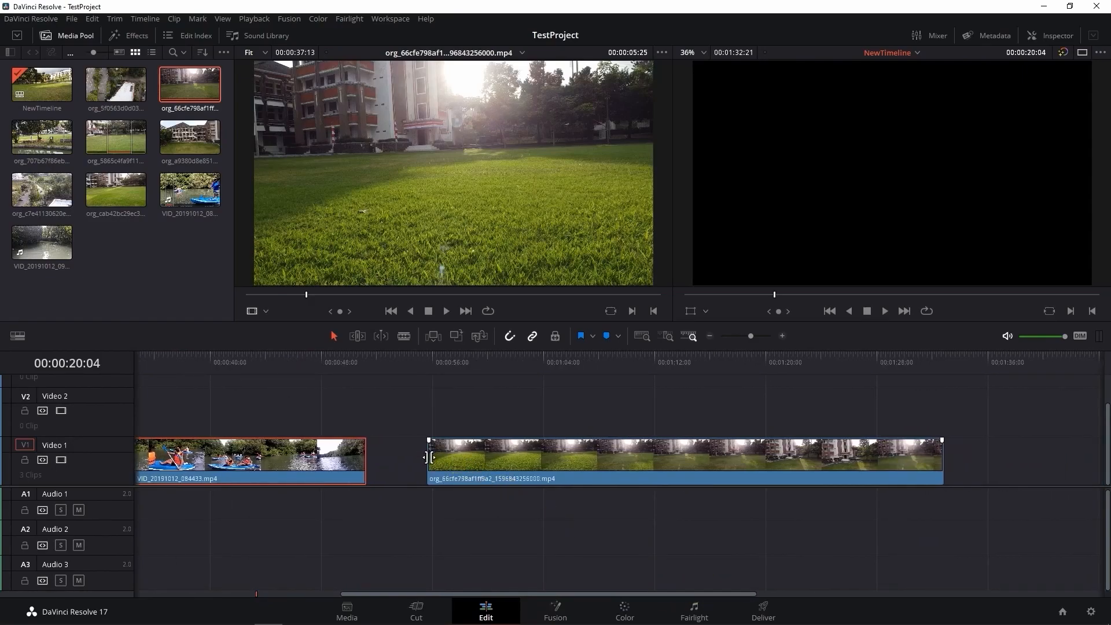
pyautogui.moveTo(429, 458); pyautogui.dragTo(469, 462)
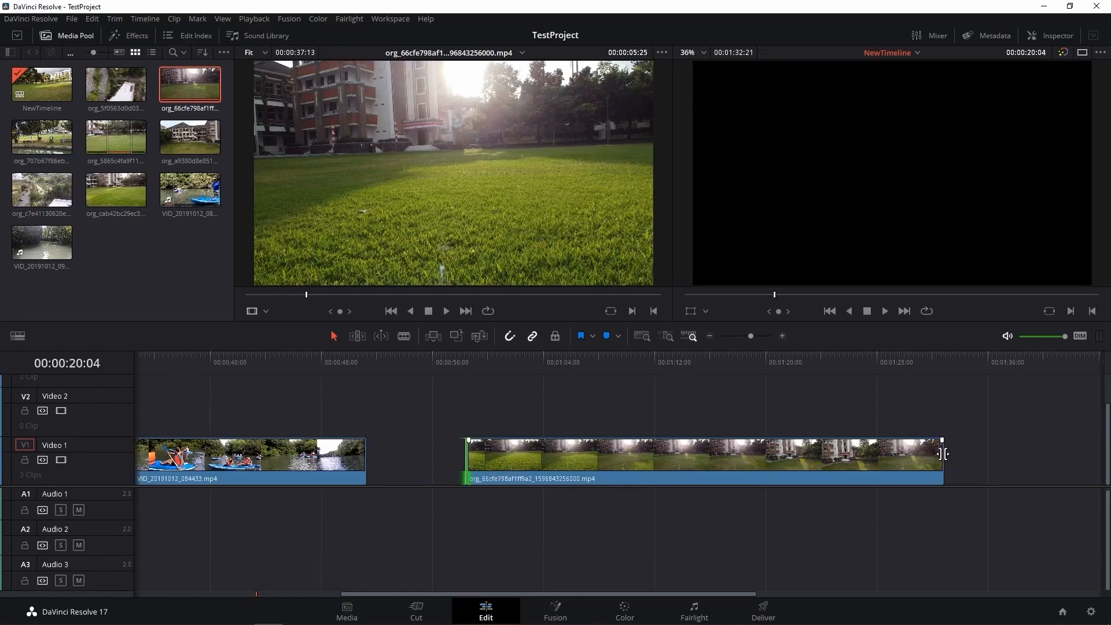
# Step: Trim about 16 seconds off the end of the org_66cfe798af1ff clip and shift it about five seconds and the kayak clip about one second earlier
pyautogui.moveTo(942, 454); pyautogui.dragTo(714, 476)
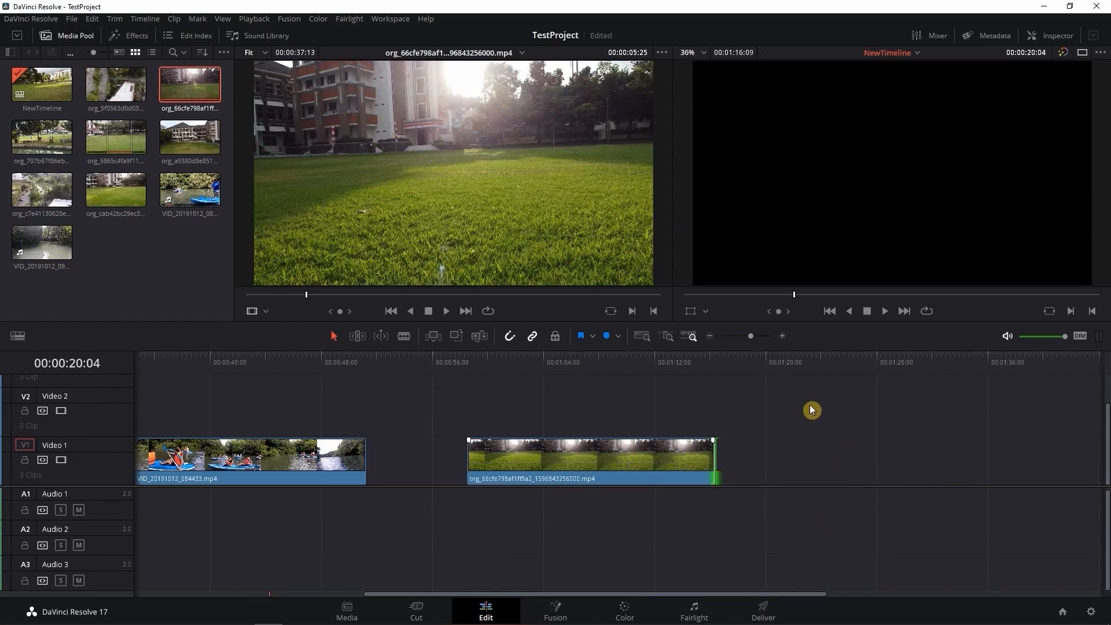
pyautogui.click(672, 460)
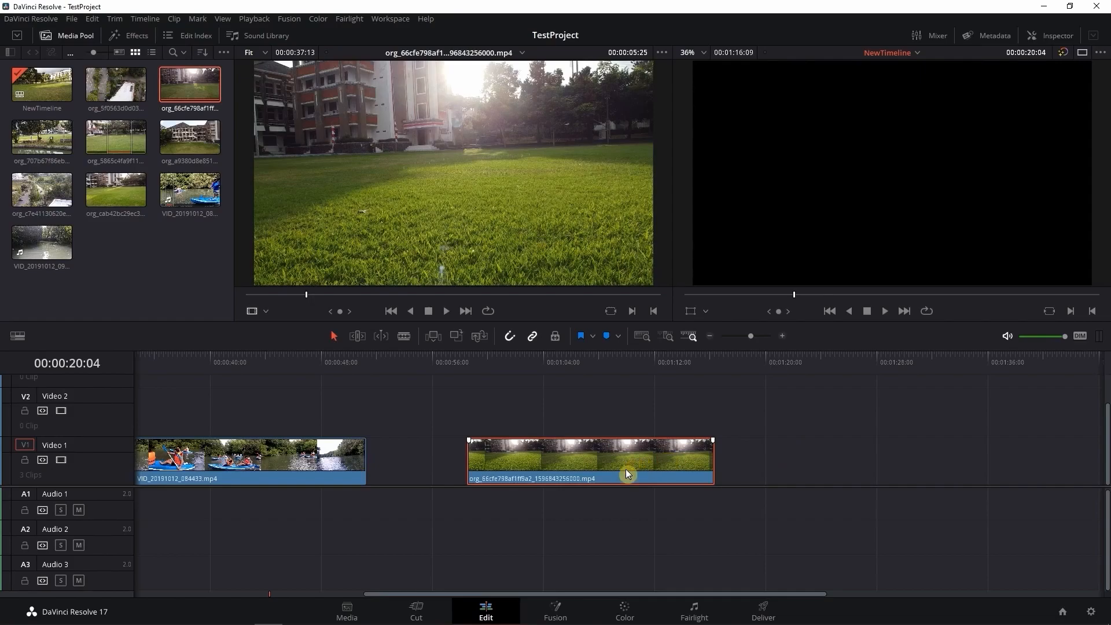
pyautogui.moveTo(623, 462); pyautogui.dragTo(561, 459)
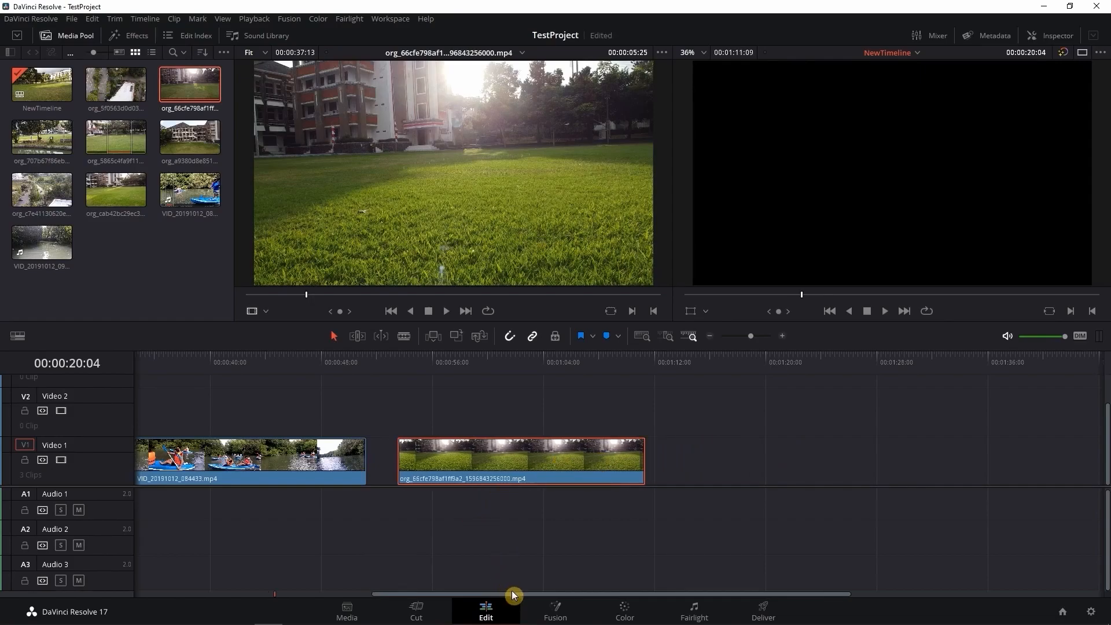
pyautogui.moveTo(517, 596); pyautogui.dragTo(350, 593)
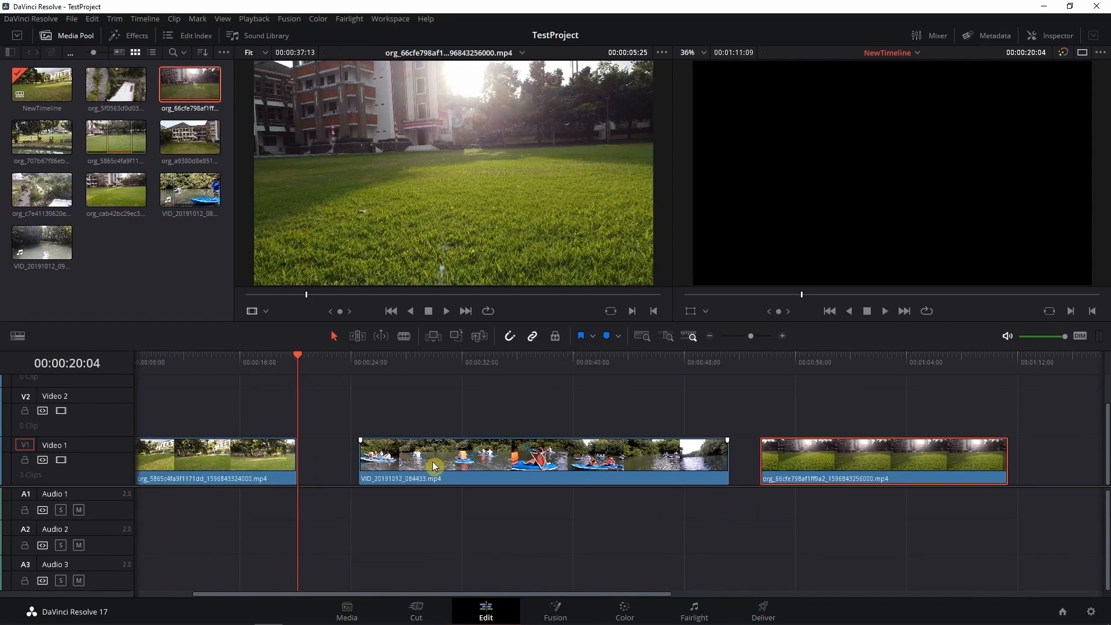
pyautogui.moveTo(452, 461)
pyautogui.mouseDown()
pyautogui.moveTo(399, 460)
pyautogui.moveTo(448, 460)
pyautogui.mouseUp()
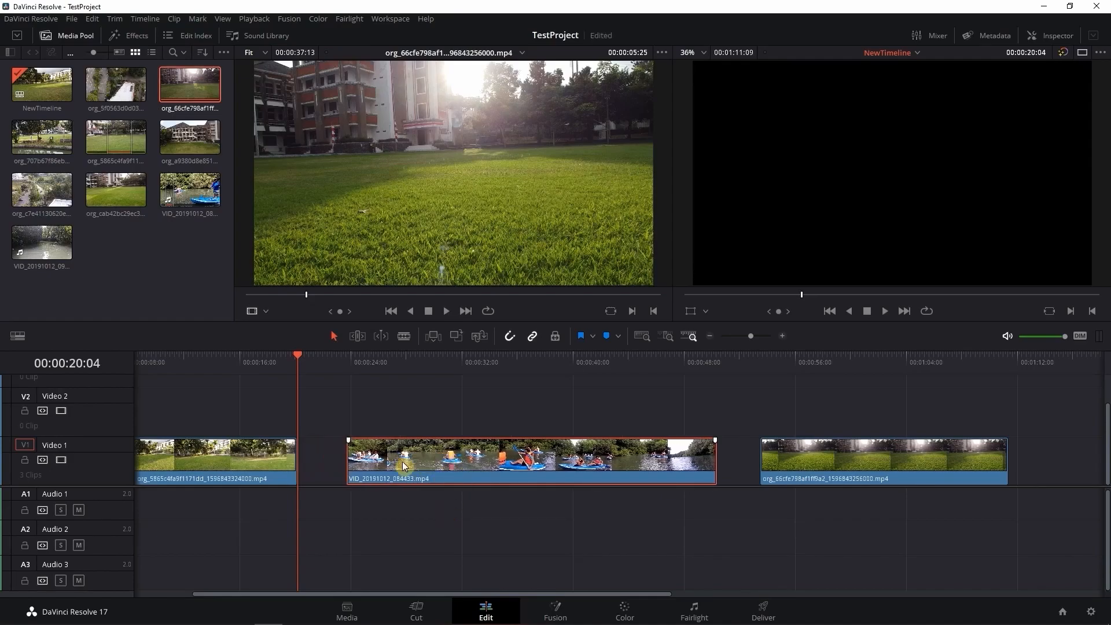
# Step: Delete the empty gaps before and after the kayak clip on Video 1 so the three clips sit back to back
pyautogui.click(332, 461)
pyautogui.click(332, 462)
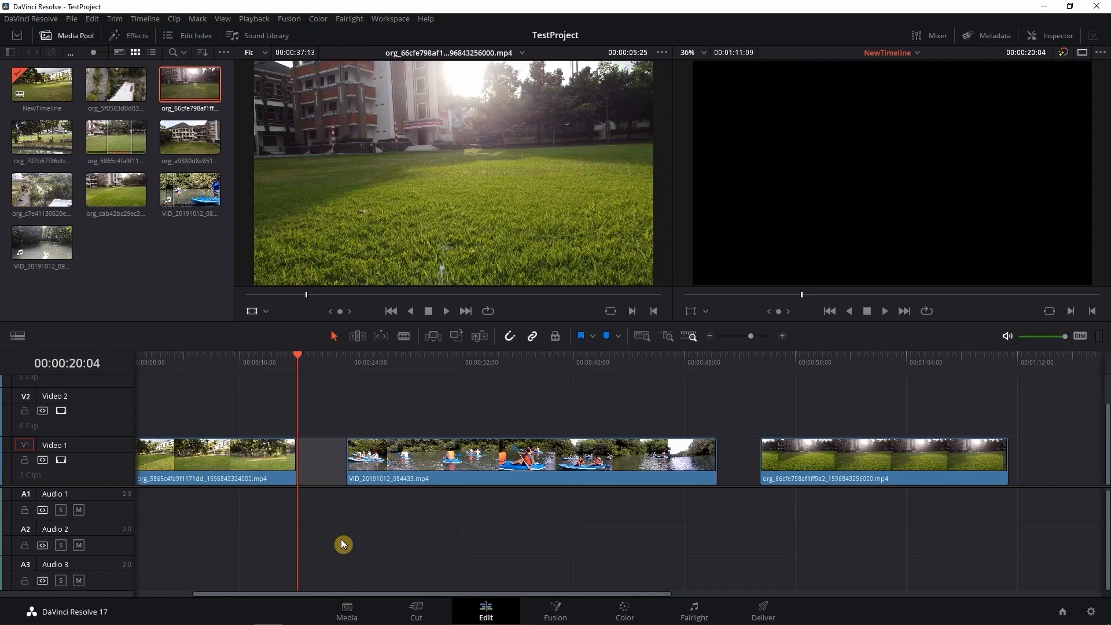
pyautogui.press('Delete')
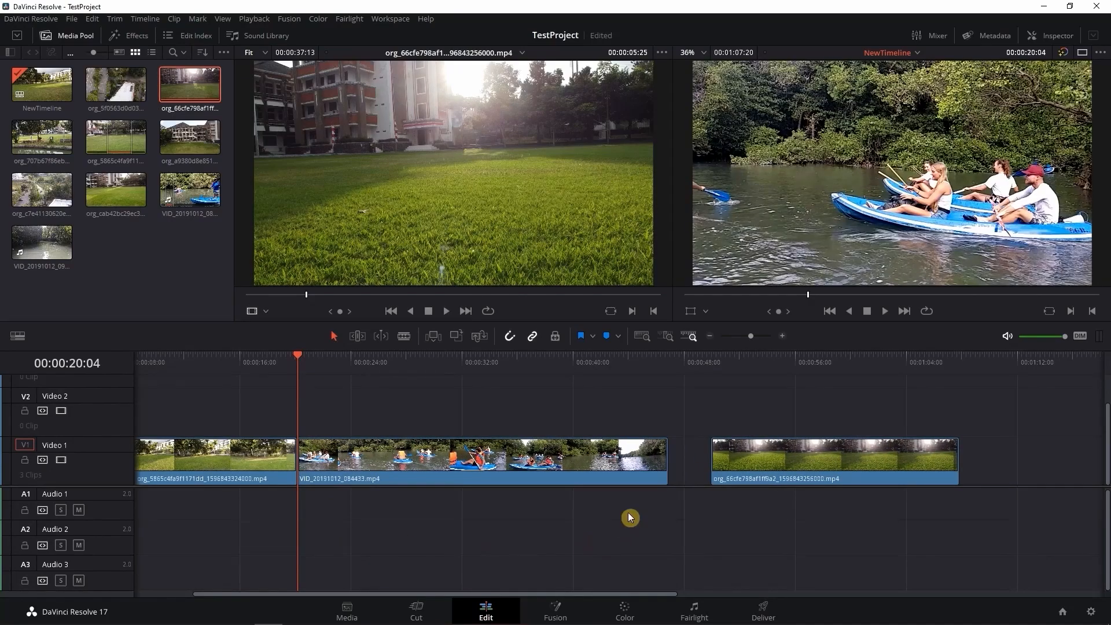
pyautogui.click(703, 463)
pyautogui.press('Delete')
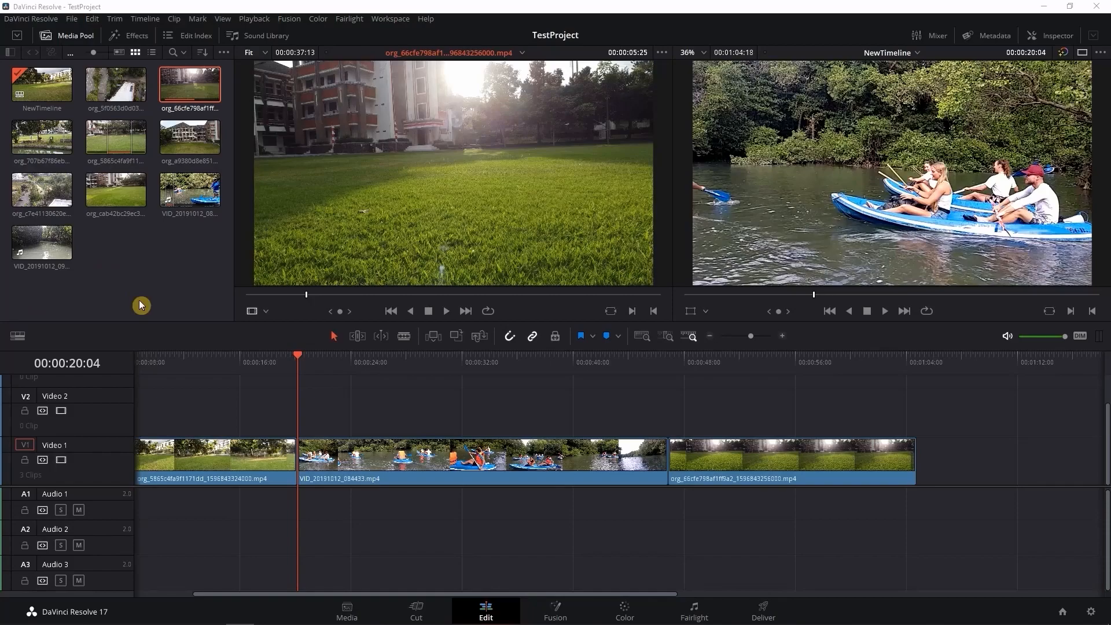
# Step: Split the kayak clip at about 31 seconds and move its second part and the last clip about eight seconds later on Video 1
pyautogui.click(403, 338)
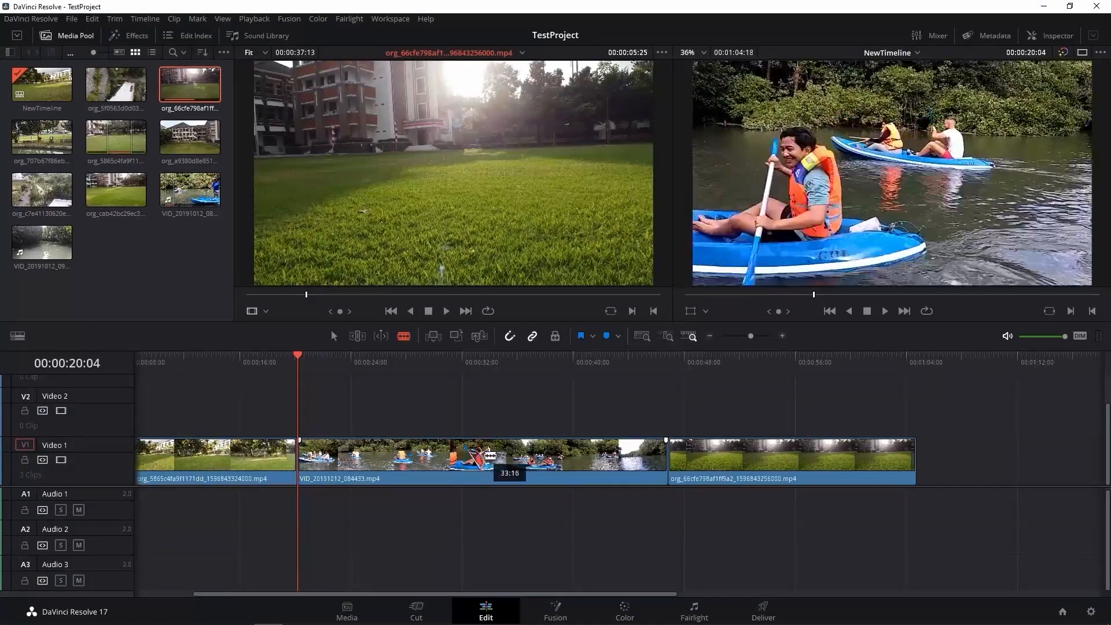
pyautogui.click(450, 457)
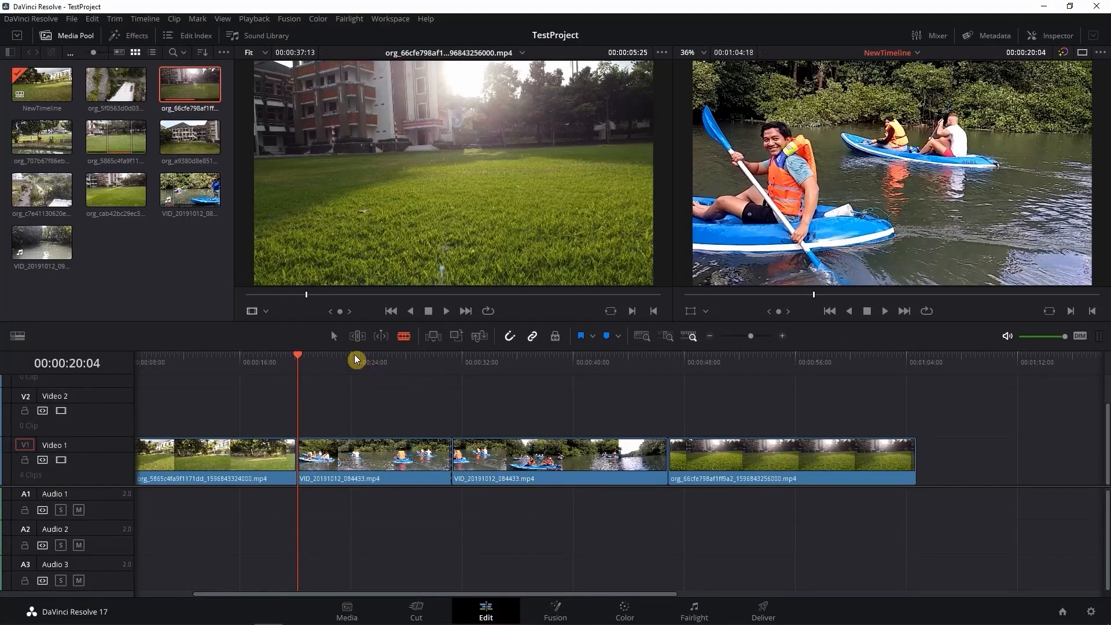
pyautogui.click(335, 337)
pyautogui.moveTo(743, 454); pyautogui.dragTo(852, 450)
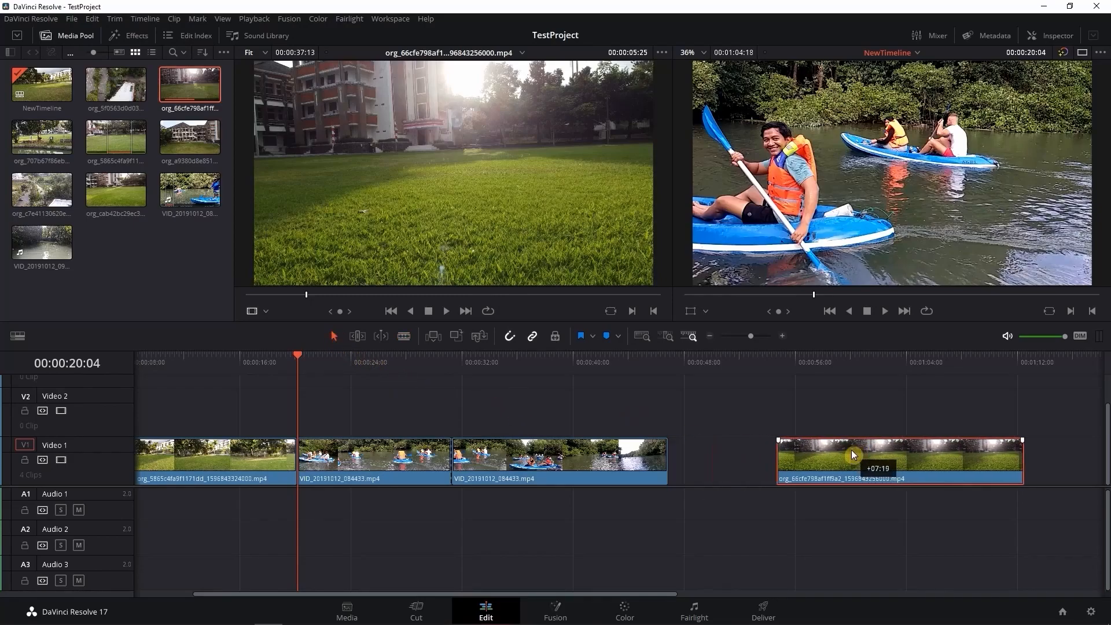
pyautogui.moveTo(618, 456); pyautogui.dragTo(700, 461)
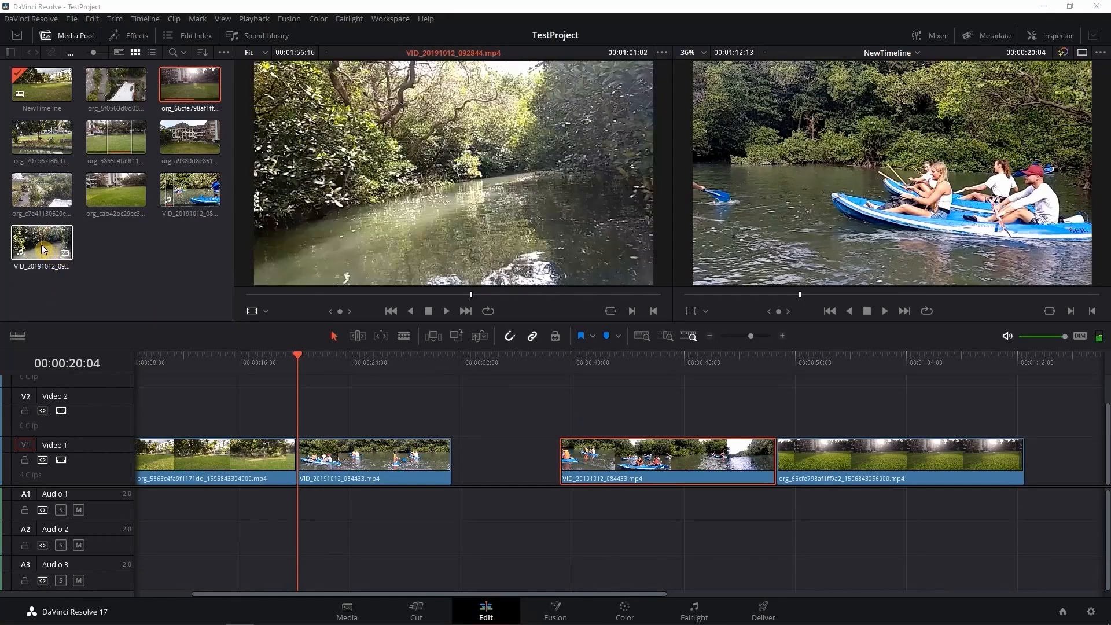
# Step: Place the VID_20191012_092844 clip on Video 2 at about 21 seconds and delete its unlinked audio from Audio 2
pyautogui.moveTo(41, 245); pyautogui.dragTo(313, 412)
pyautogui.rightClick(435, 412)
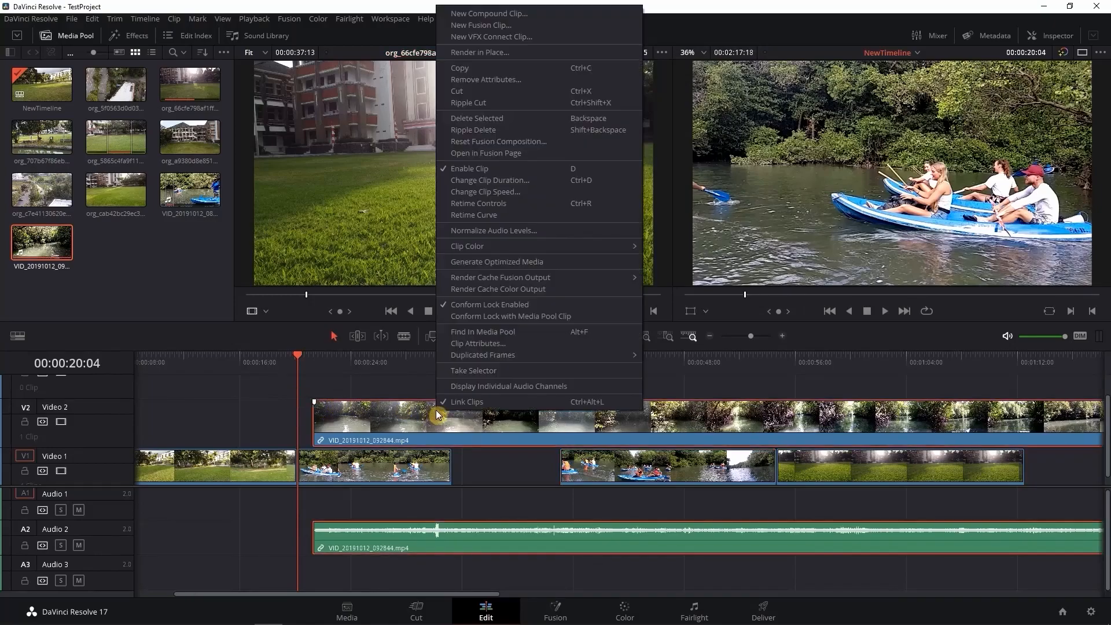
pyautogui.click(480, 403)
pyautogui.click(498, 535)
pyautogui.press('Delete')
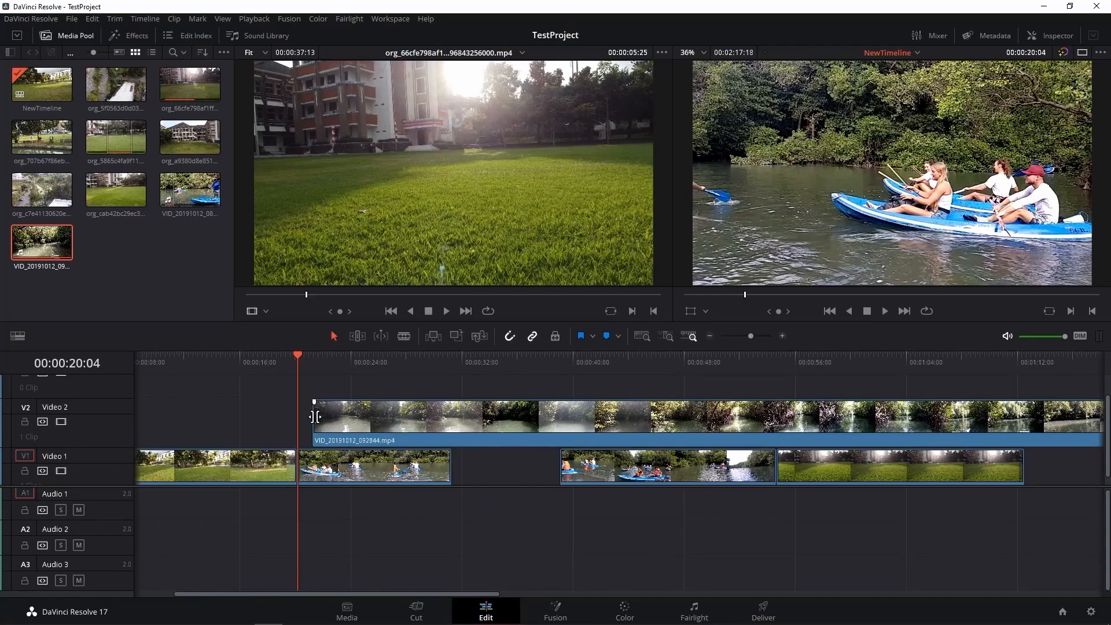
# Step: Trim about four seconds off the start of the Video 2 clip and move it about five seconds later, over the gap in Video 1
pyautogui.moveTo(314, 417); pyautogui.dragTo(376, 417)
pyautogui.moveTo(600, 420); pyautogui.dragTo(665, 420)
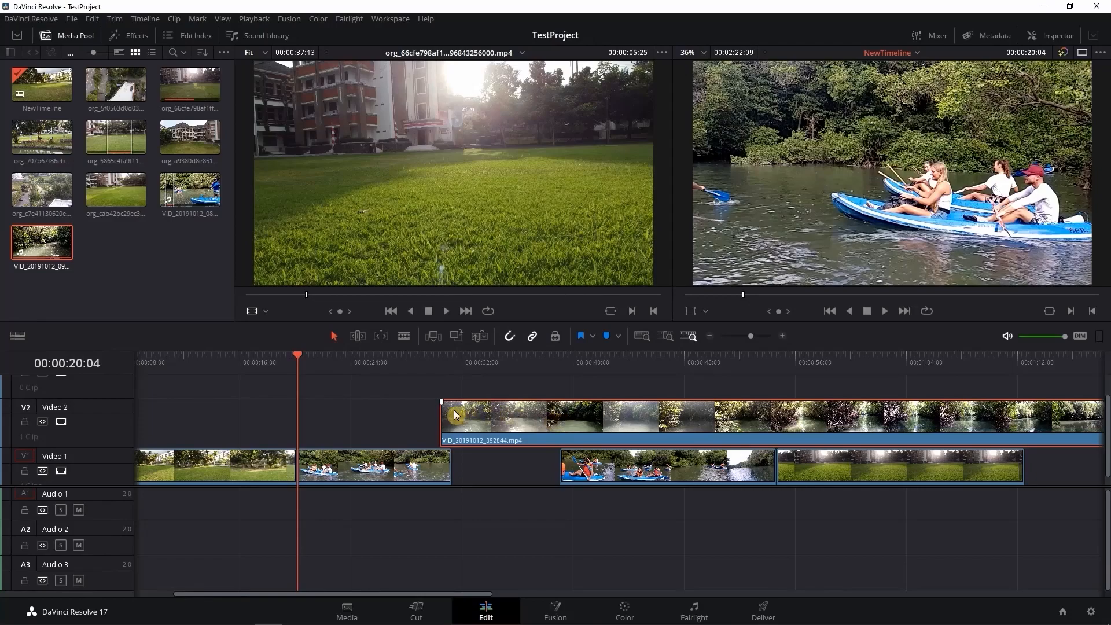
pyautogui.moveTo(442, 417); pyautogui.dragTo(437, 417)
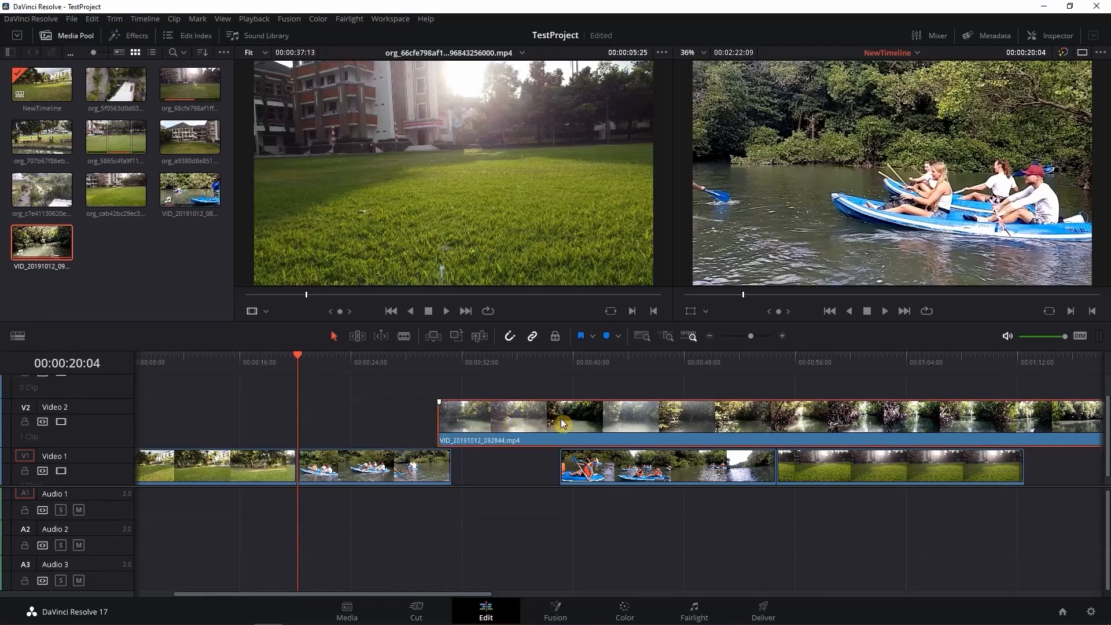
# Step: Split the Video 2 clip at 00:00:39:02, where the second kayak part starts, and delete everything after the cut
pyautogui.click(583, 418)
pyautogui.moveTo(293, 359); pyautogui.dragTo(562, 386)
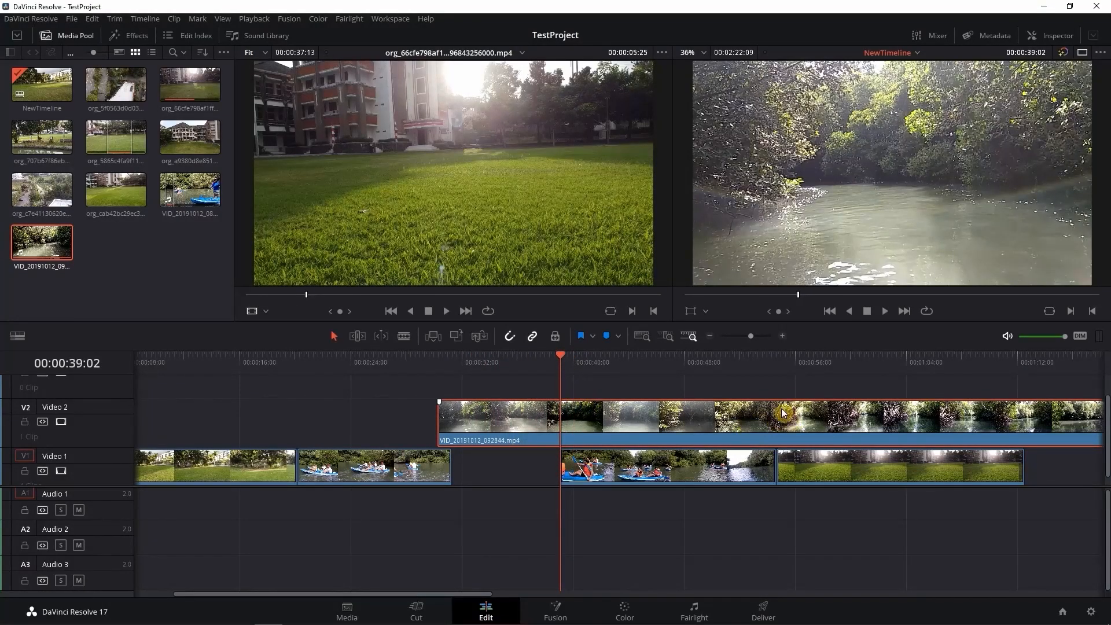
pyautogui.click(404, 337)
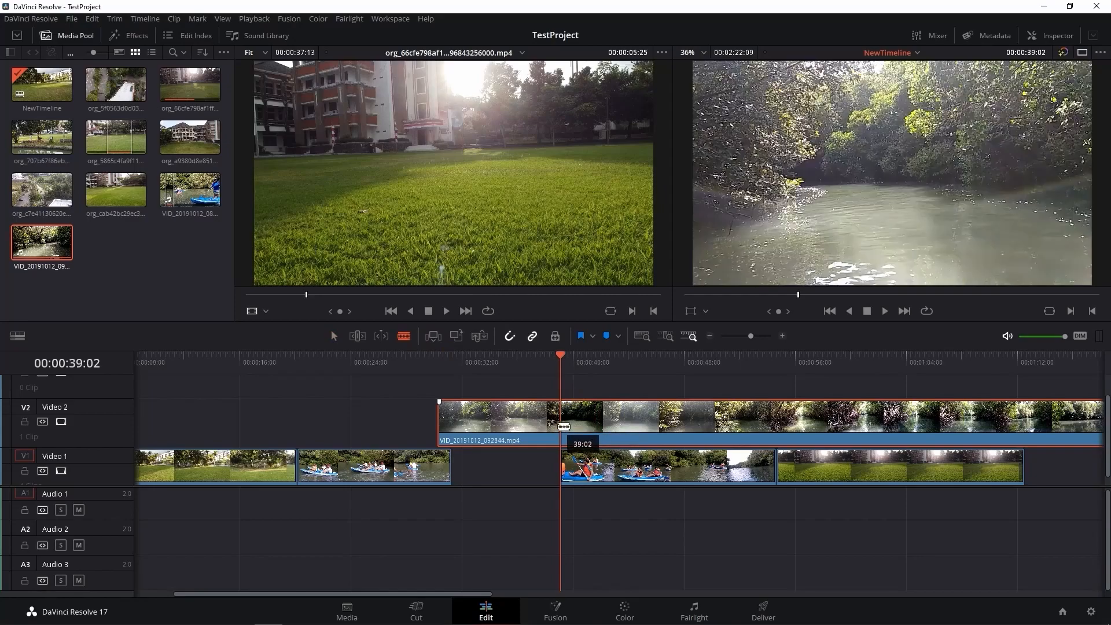
pyautogui.click(560, 423)
pyautogui.click(335, 337)
pyautogui.click(644, 426)
pyautogui.press('Delete')
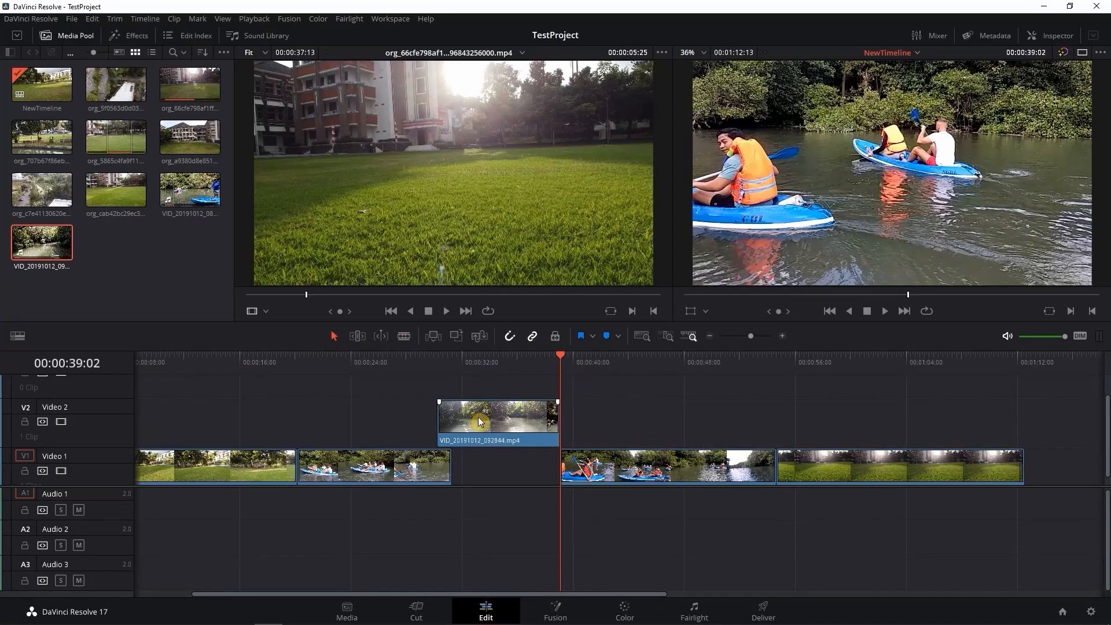
# Step: Align the Video 2 clip's start with the end of the first kayak part and shift the two following Video 1 clips about four to five seconds later
pyautogui.moveTo(477, 417); pyautogui.dragTo(488, 417)
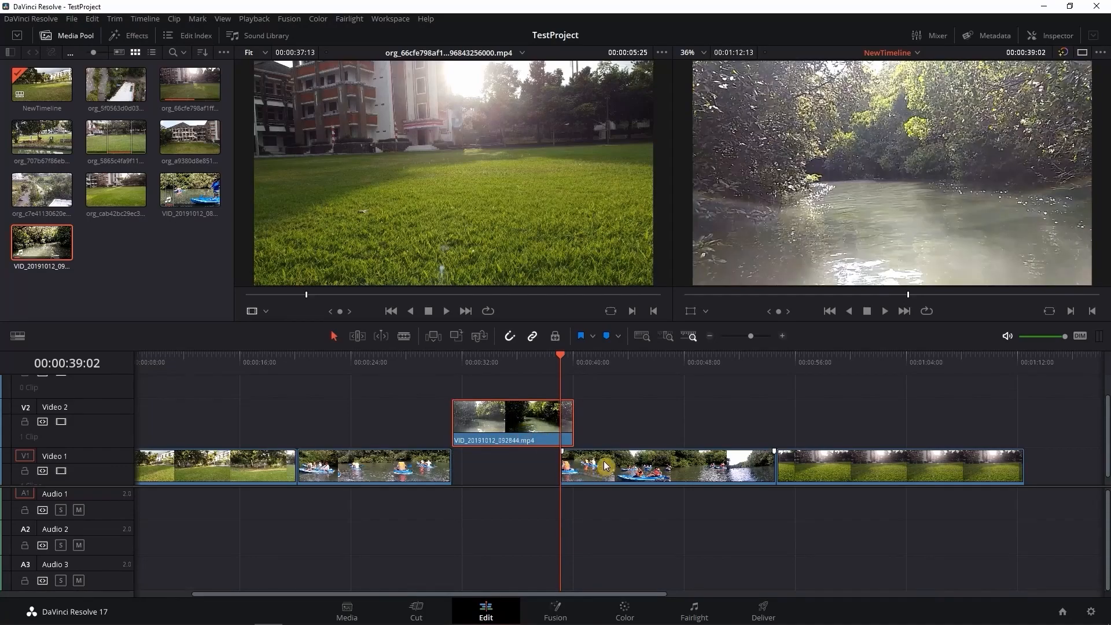
pyautogui.moveTo(605, 466); pyautogui.dragTo(618, 466)
pyautogui.moveTo(834, 466); pyautogui.dragTo(909, 466)
pyautogui.hotkey('ctrl', 'z')
pyautogui.hotkey('ctrl', 'z')
pyautogui.hotkey('ctrl', 'z')
pyautogui.moveTo(636, 460); pyautogui.dragTo(693, 457)
pyautogui.moveTo(510, 419); pyautogui.dragTo(524, 419)
pyautogui.click(657, 404)
pyautogui.click(598, 466)
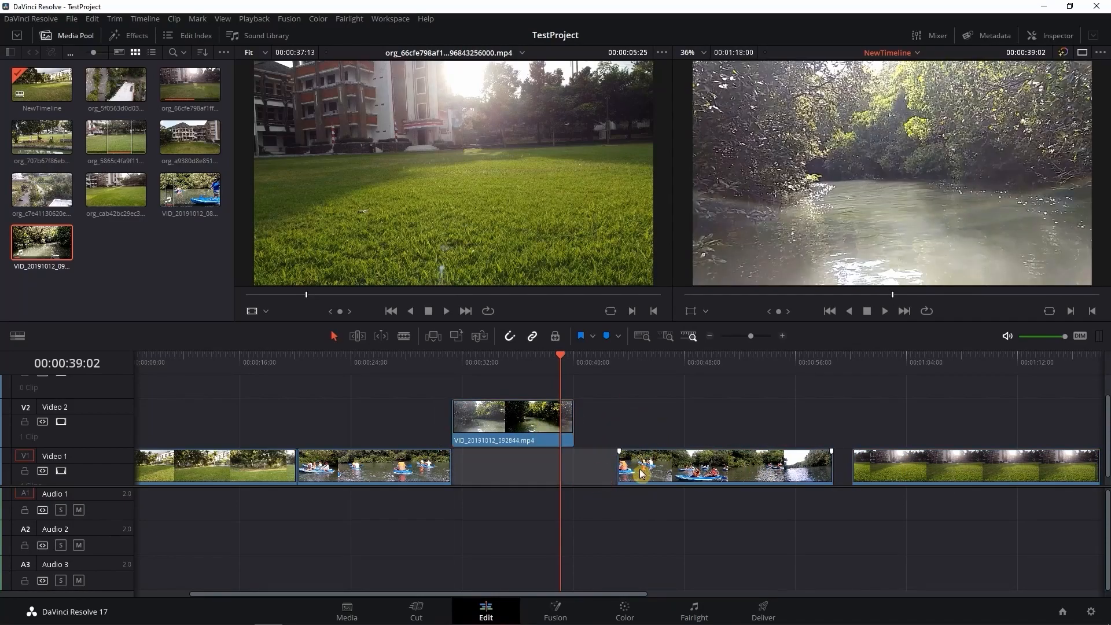
# Step: Move the second kayak part to start where the Video 2 clip ends and place the last clip directly behind it on Video 1
pyautogui.moveTo(640, 471); pyautogui.dragTo(598, 470)
pyautogui.moveTo(880, 467); pyautogui.dragTo(821, 469)
pyautogui.hotkey('ctrl', 'z')
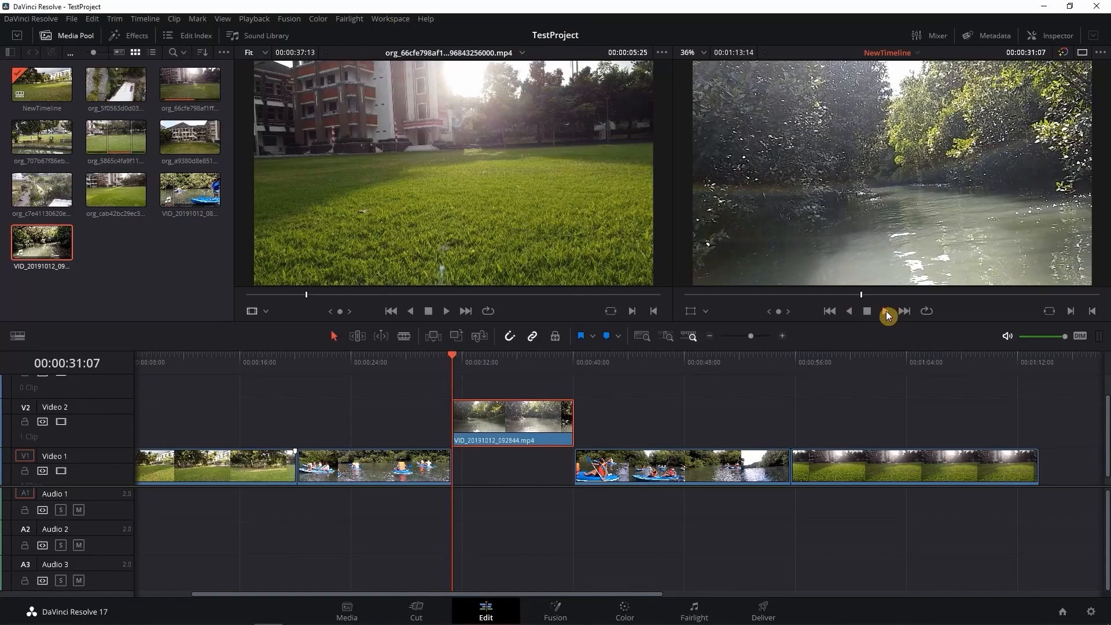
# Step: Play the VID_20191012_092844 clip on Video 2 and set its clip speed to 50 percent
pyautogui.click(887, 311)
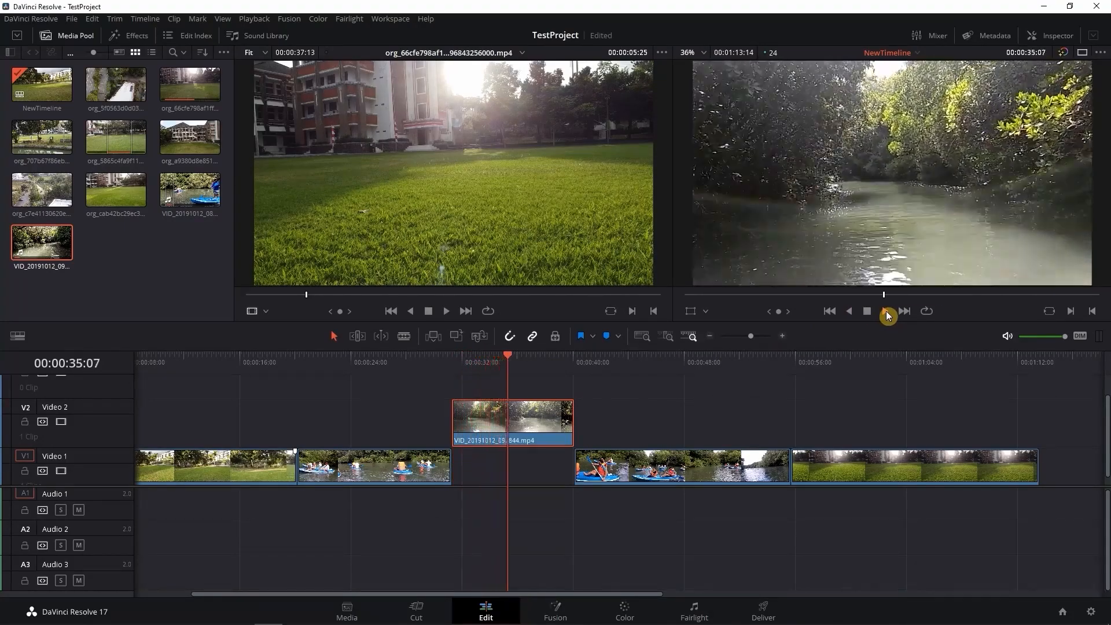
pyautogui.moveTo(562, 356); pyautogui.dragTo(452, 363)
pyautogui.rightClick(515, 415)
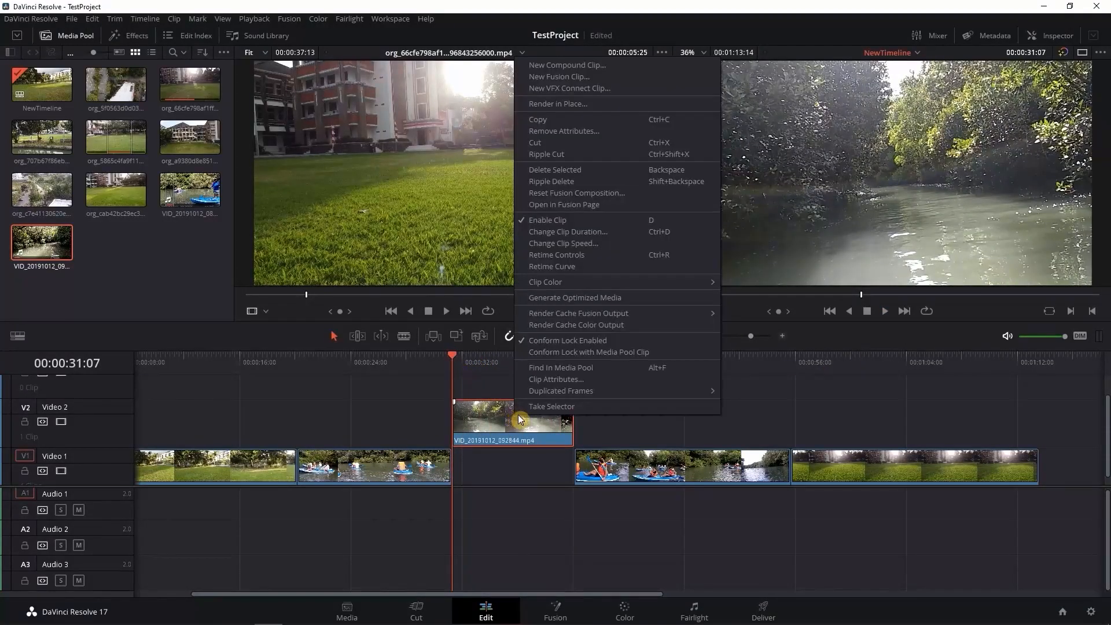
pyautogui.click(607, 246)
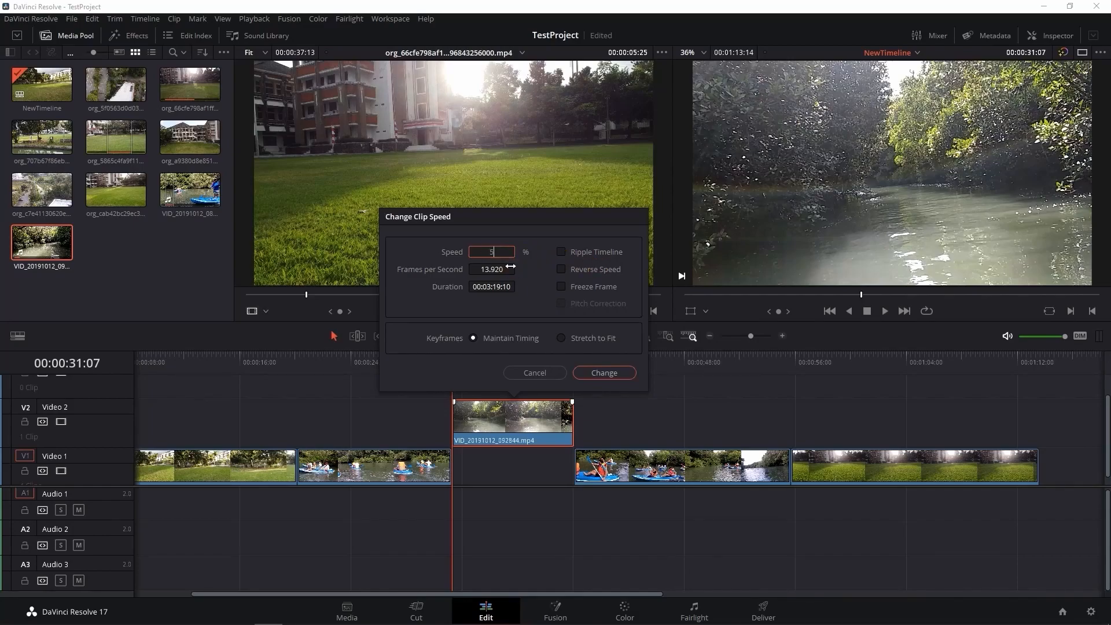
pyautogui.press('Return')
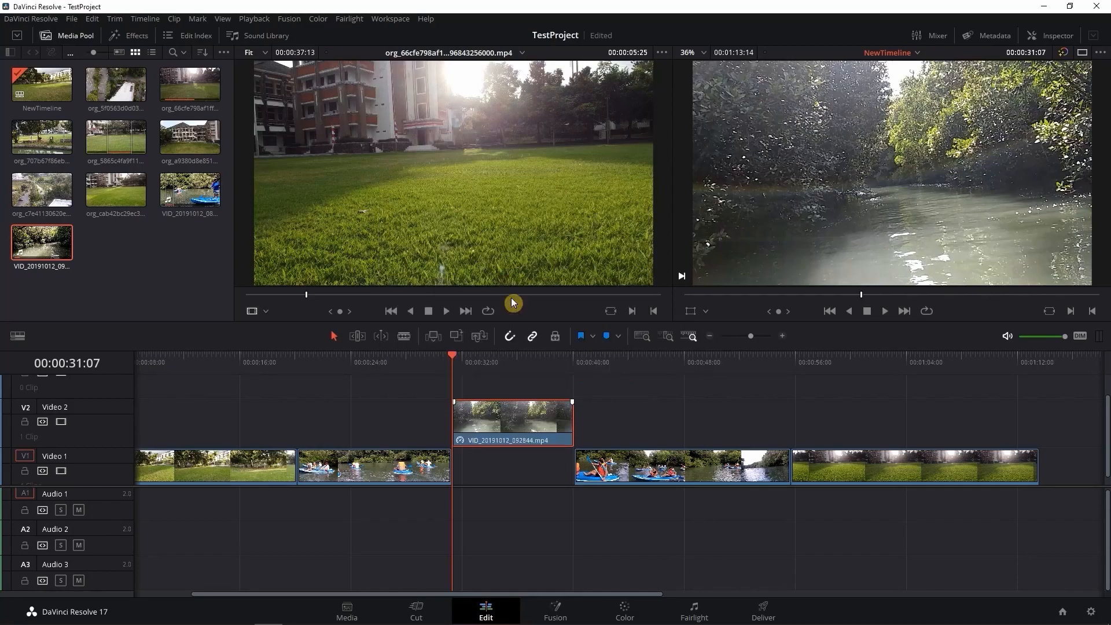
# Step: Play back the slowed clip on Video 2 to check its motion and stop the playback
pyautogui.click(885, 311)
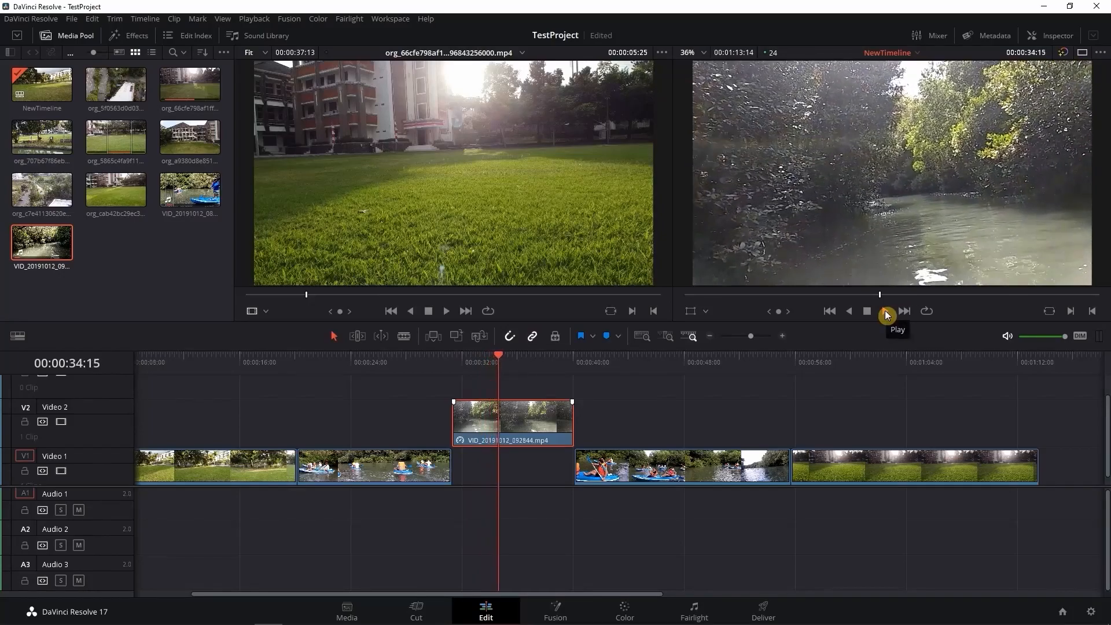
pyautogui.click(886, 312)
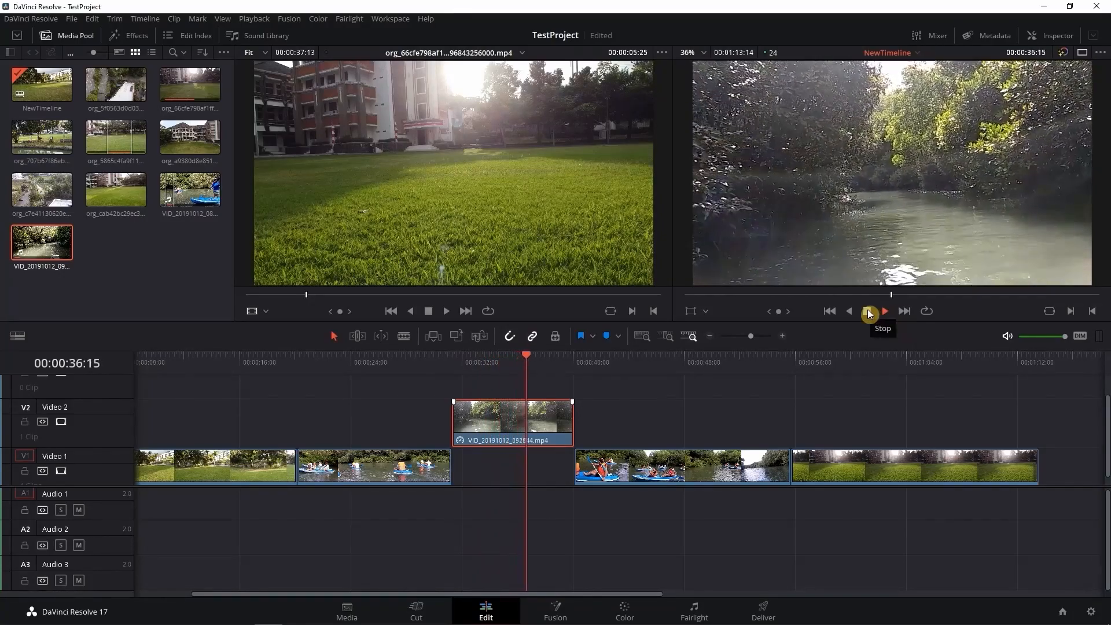
pyautogui.click(867, 311)
# Step: Change the clip speed of VID_20191012_092844 on Video 2 to a faster percentage
pyautogui.rightClick(509, 413)
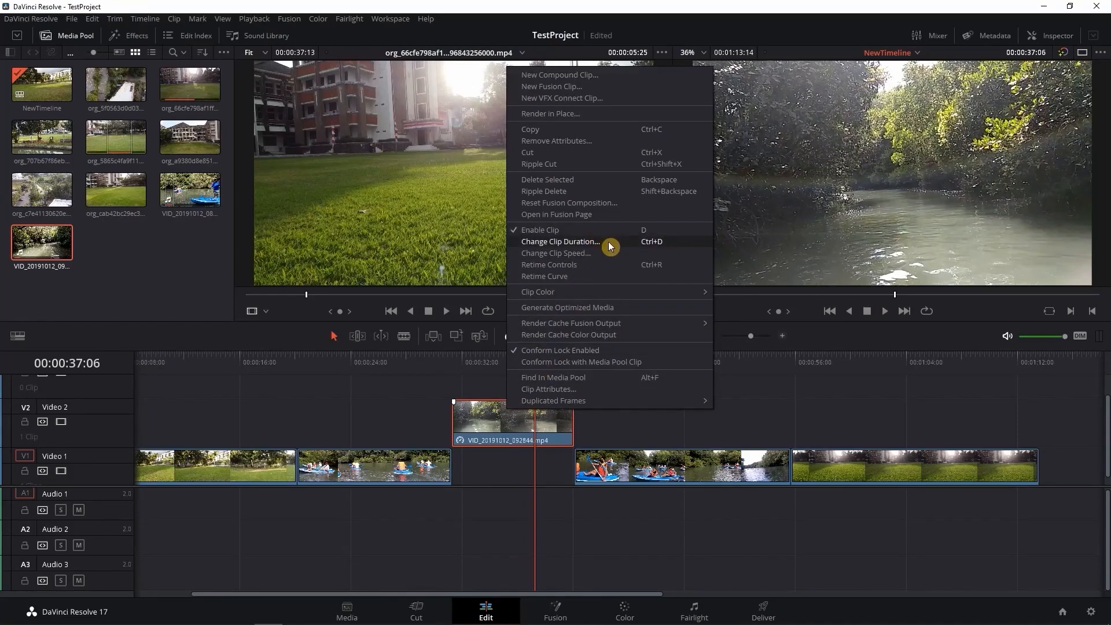
pyautogui.click(602, 255)
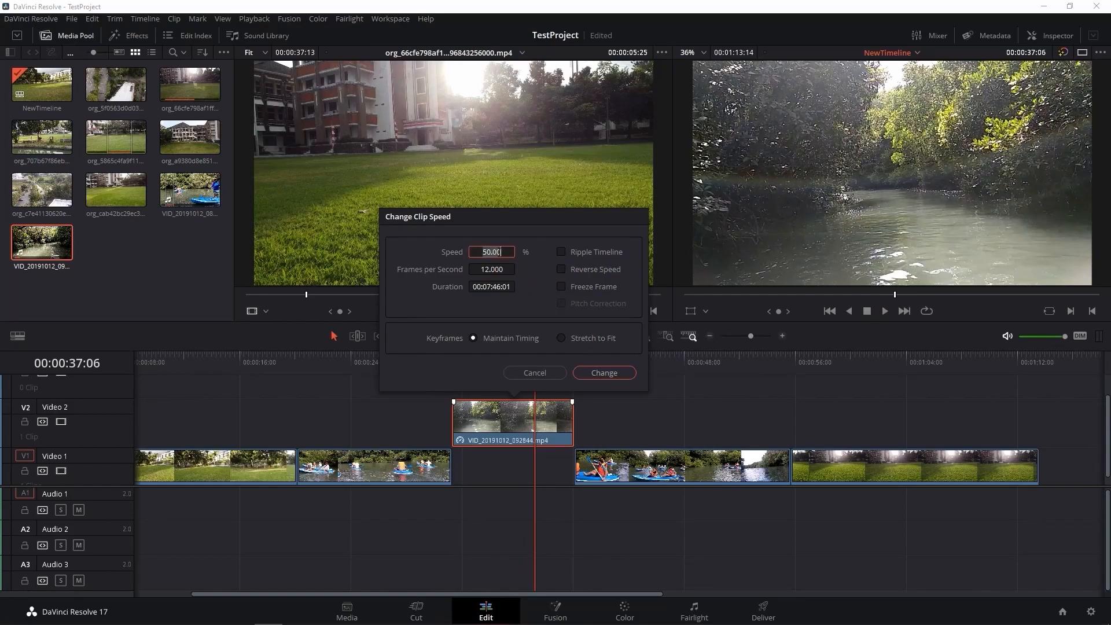
pyautogui.press('Return')
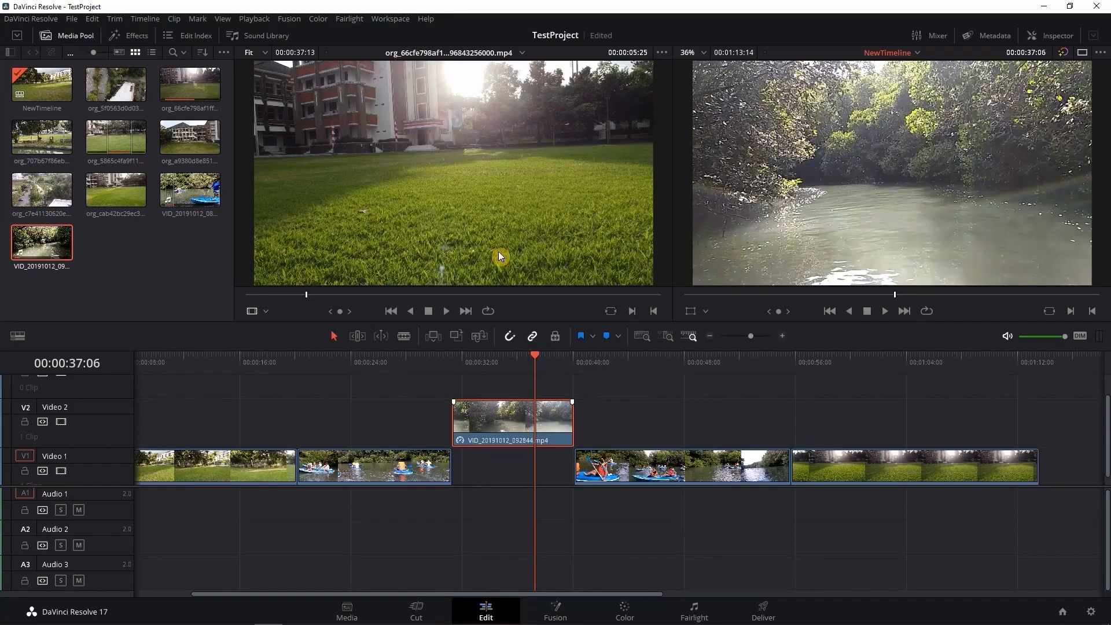
# Step: Play back the sped-up Video 2 clip from its start at 00:00:31:07 to check its motion
pyautogui.moveTo(537, 359); pyautogui.dragTo(453, 369)
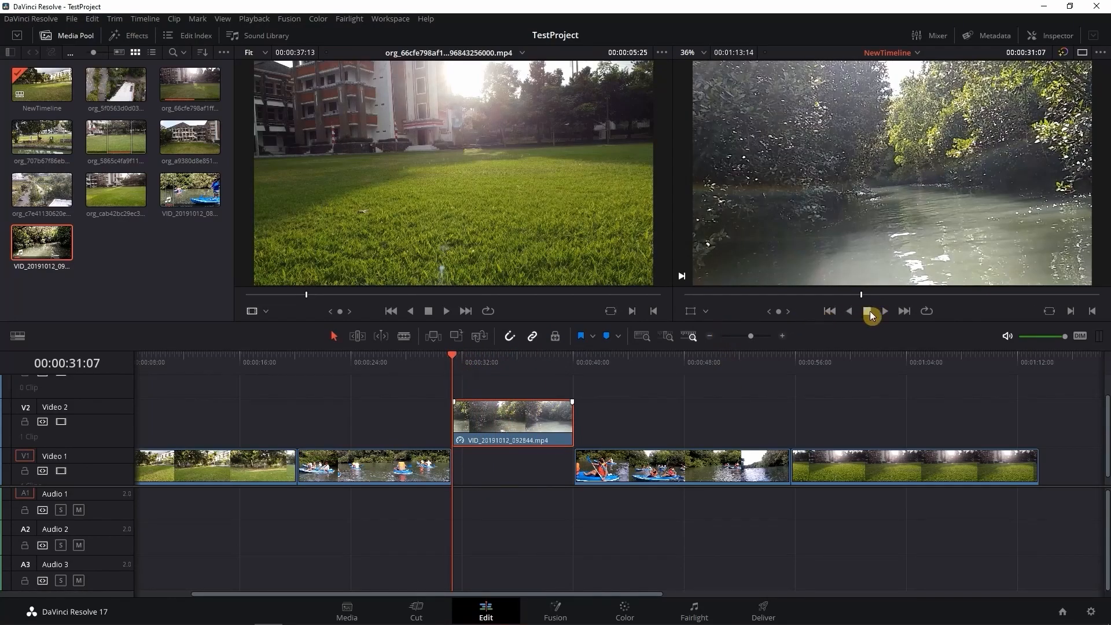
pyautogui.click(889, 312)
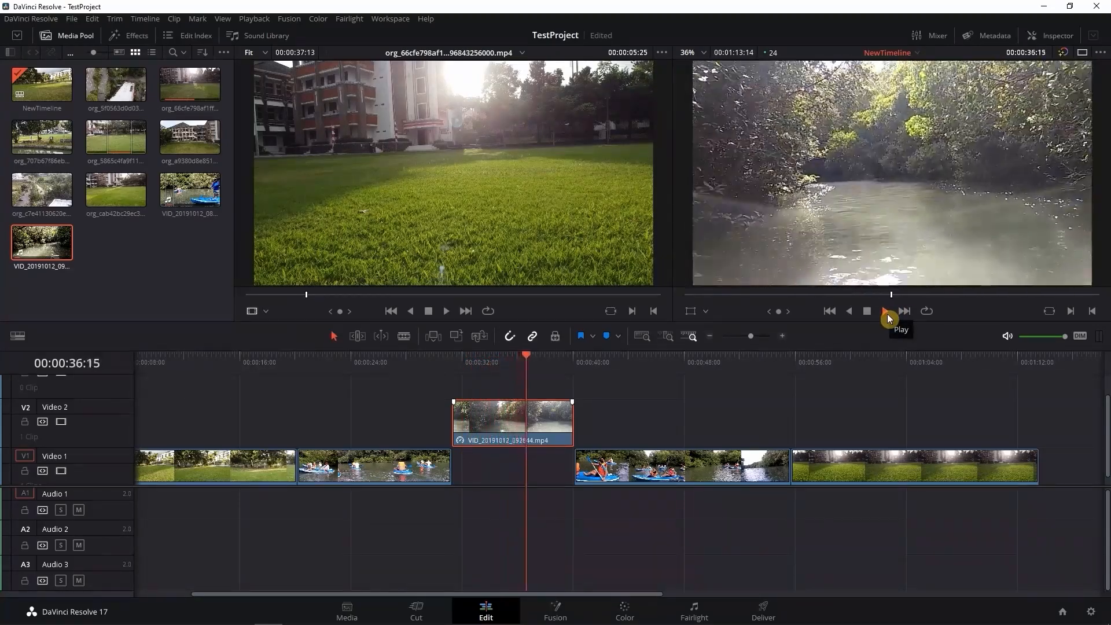
pyautogui.click(867, 311)
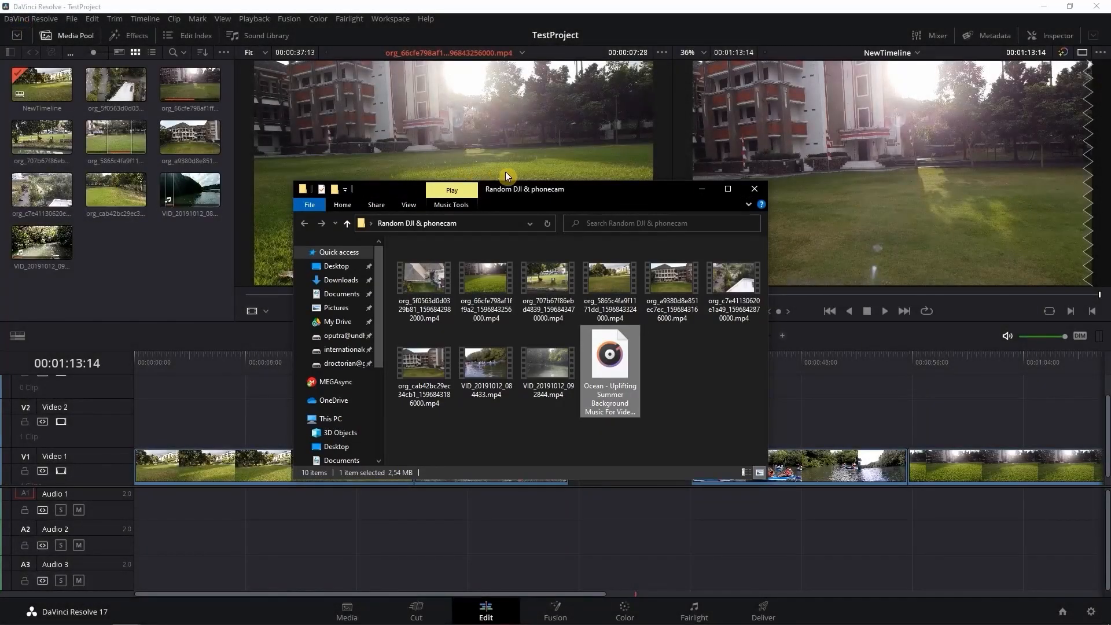
# Step: Import the Ocean - Uplifting Summer Background Music file from the Random DJI & phonecam folder into the media pool
pyautogui.moveTo(610, 359); pyautogui.dragTo(123, 278)
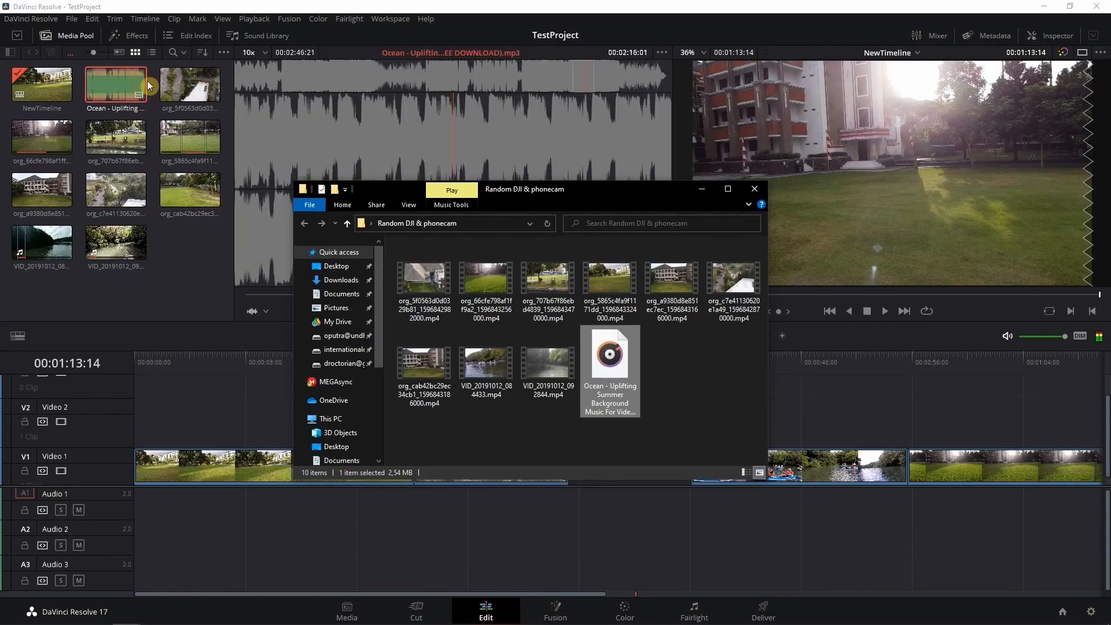
# Step: Load the Ocean music file in the source viewer, play it back from near its beginning and stop the playback
pyautogui.click(704, 189)
pyautogui.doubleClick(116, 88)
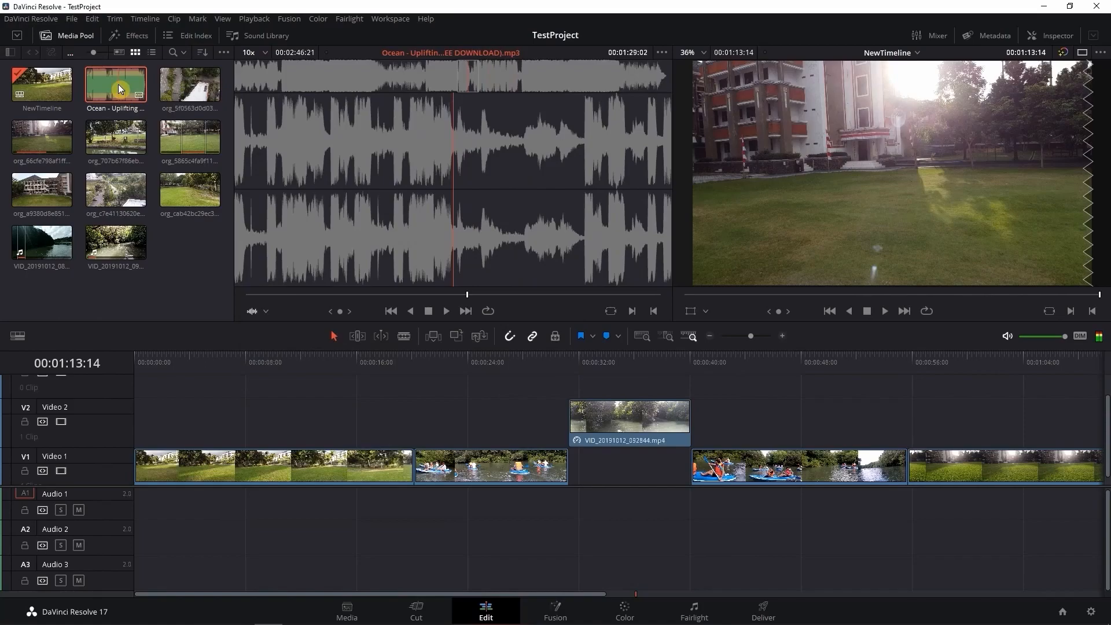
pyautogui.moveTo(263, 292); pyautogui.dragTo(253, 298)
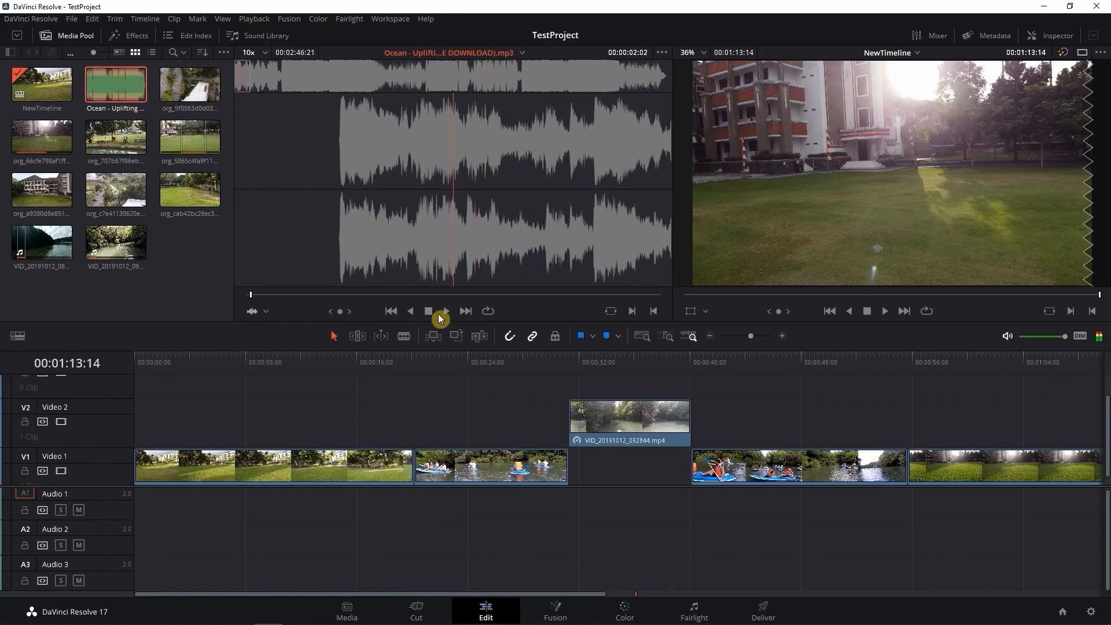
pyautogui.click(447, 311)
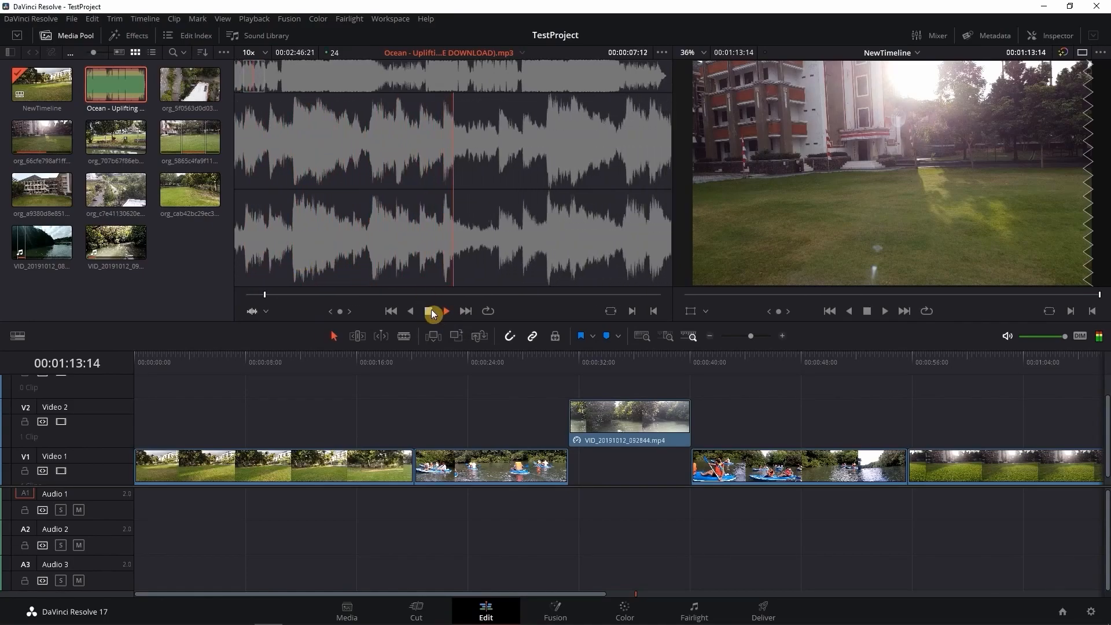
pyautogui.click(429, 312)
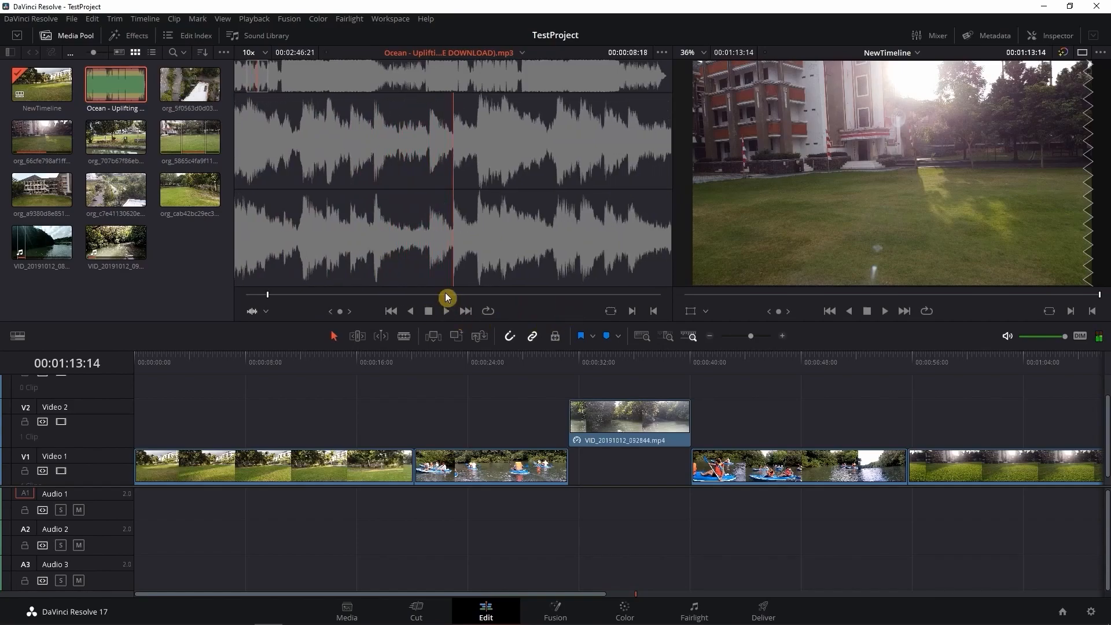
# Step: Mark an in point at 00:00:08:03 and an out point at 00:00:57:00 on the music source, and undo both marks
pyautogui.click(265, 294)
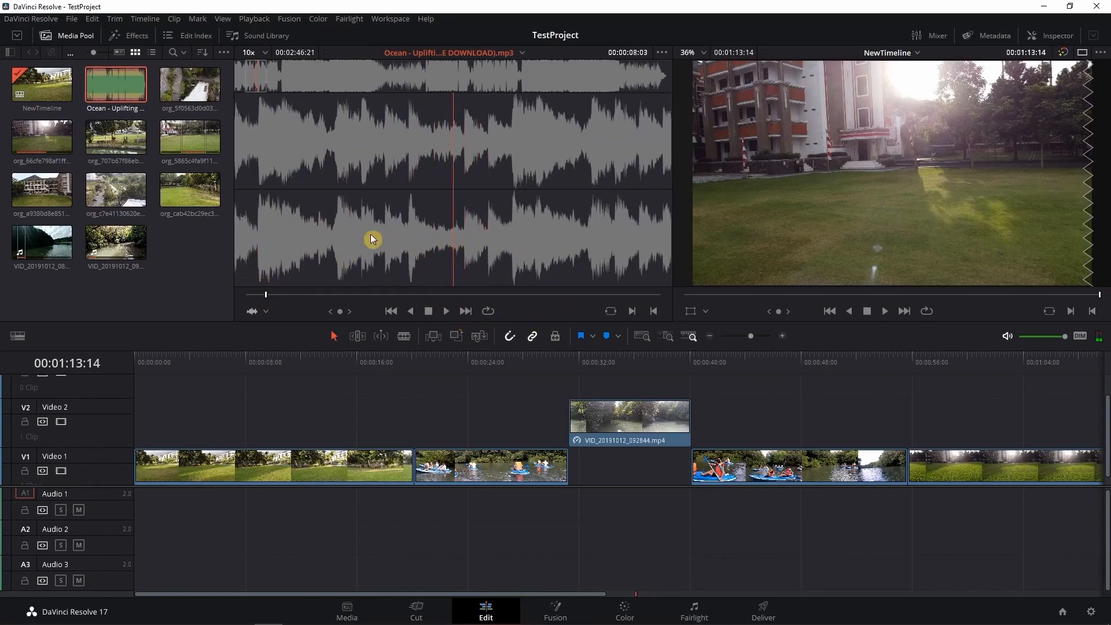
pyautogui.click(368, 295)
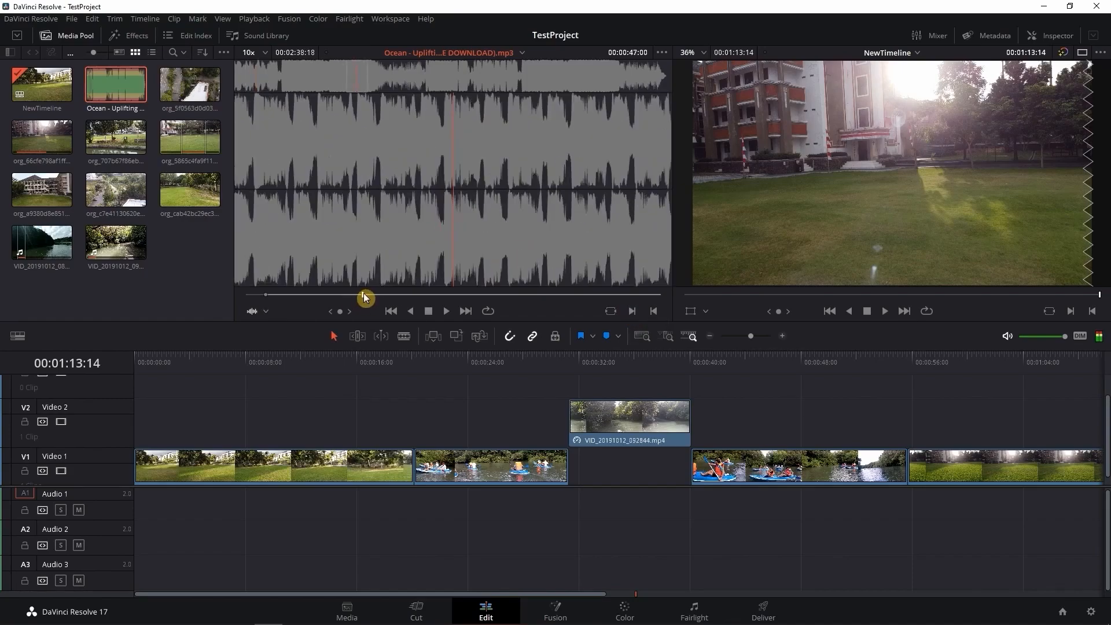
pyautogui.moveTo(370, 295)
pyautogui.mouseDown()
pyautogui.moveTo(397, 295)
pyautogui.moveTo(388, 296)
pyautogui.mouseUp()
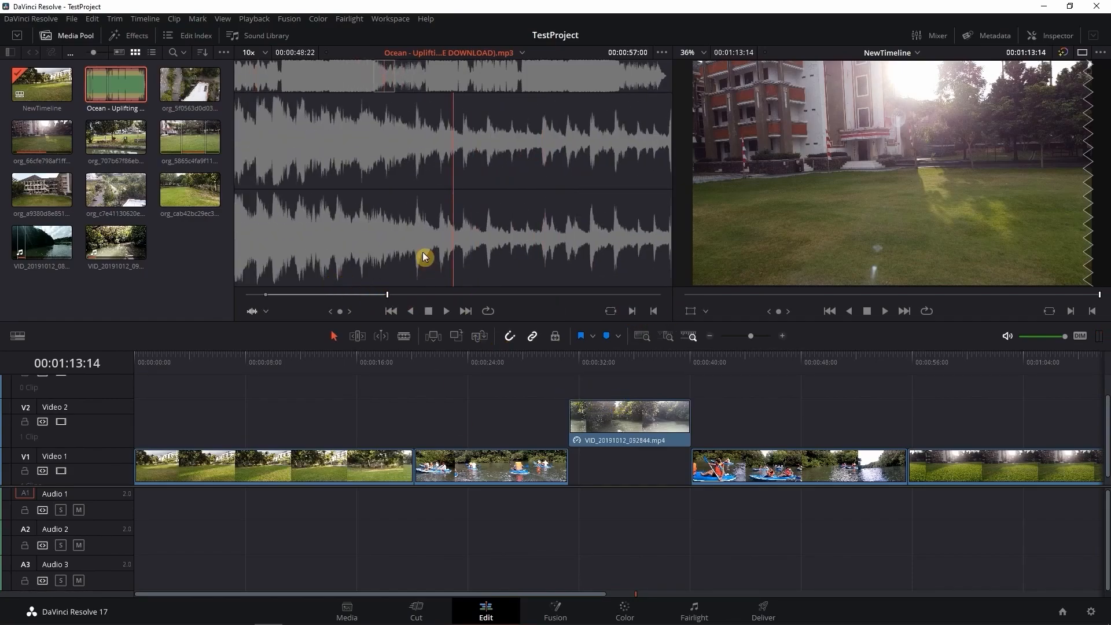
pyautogui.hotkey('ctrl', 'z')
pyautogui.hotkey('ctrl', 'z')
# Step: Place the full Ocean music file at the start of Audio 1 and move the Video 2 clip into the gap on Video 1
pyautogui.moveTo(127, 76); pyautogui.dragTo(139, 495)
pyautogui.moveTo(615, 459); pyautogui.dragTo(616, 461)
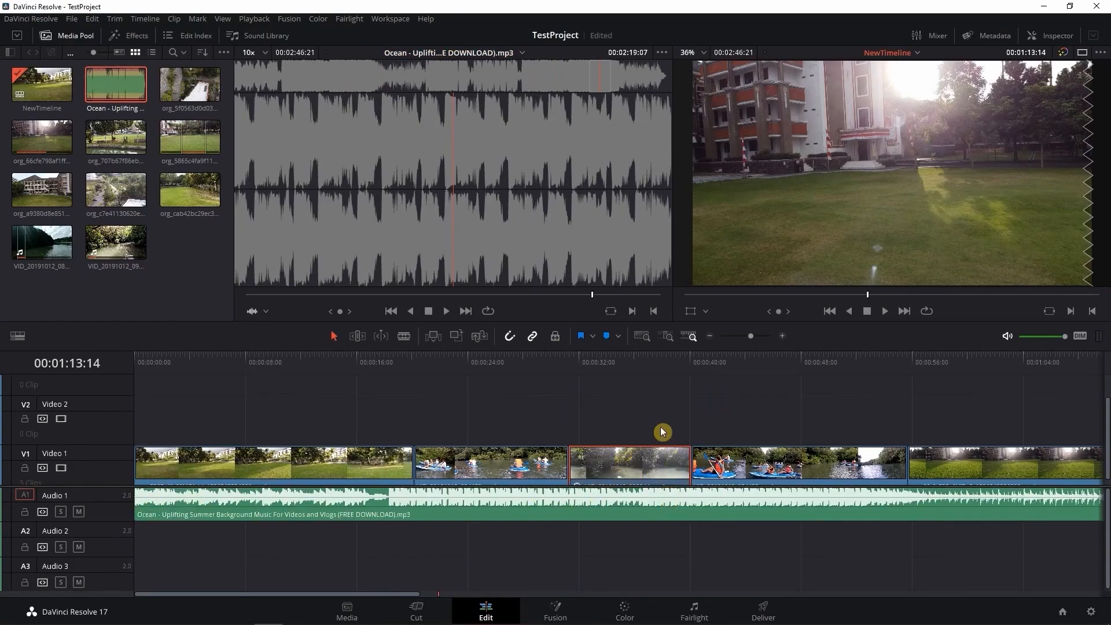
# Step: Play back the timeline with its music from several positions and check where the last video clip ends against the audio
pyautogui.click(686, 295)
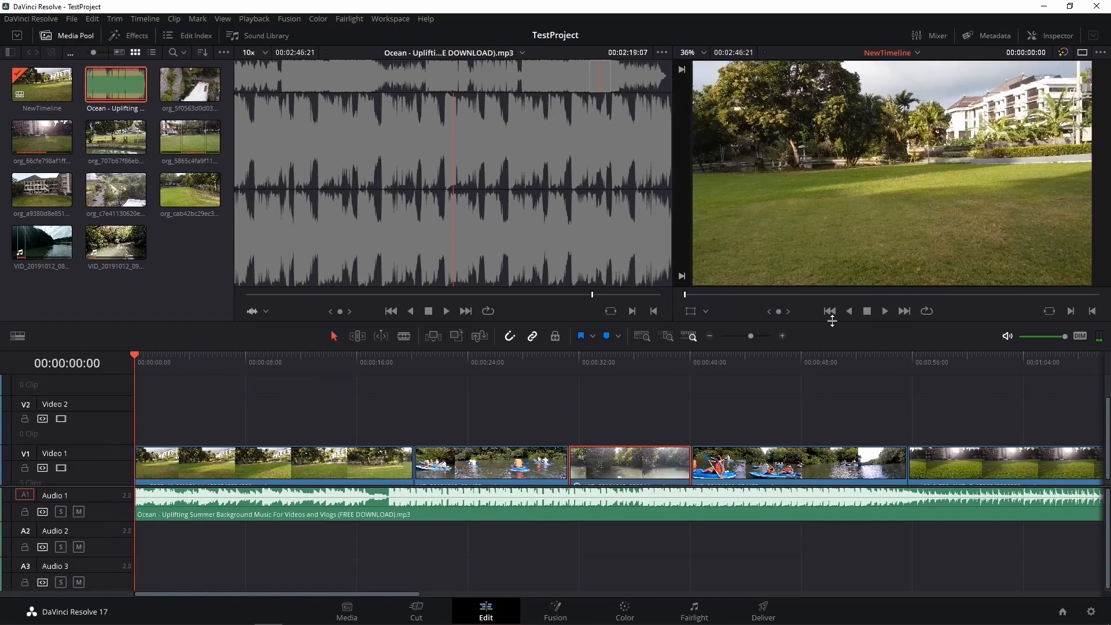
pyautogui.click(885, 312)
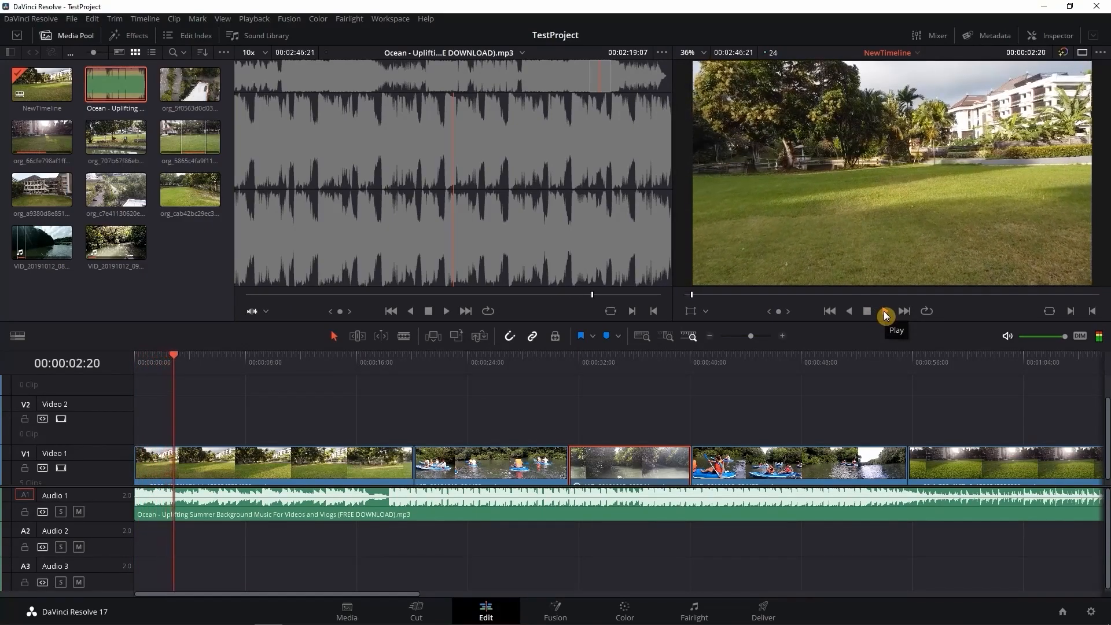
pyautogui.click(807, 294)
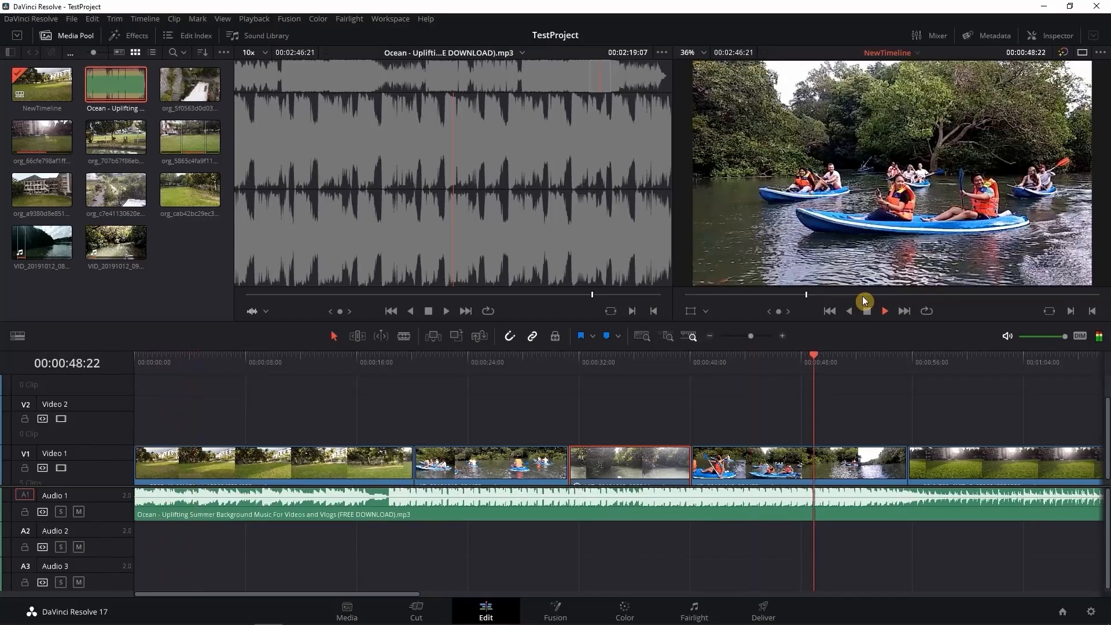
pyautogui.click(898, 294)
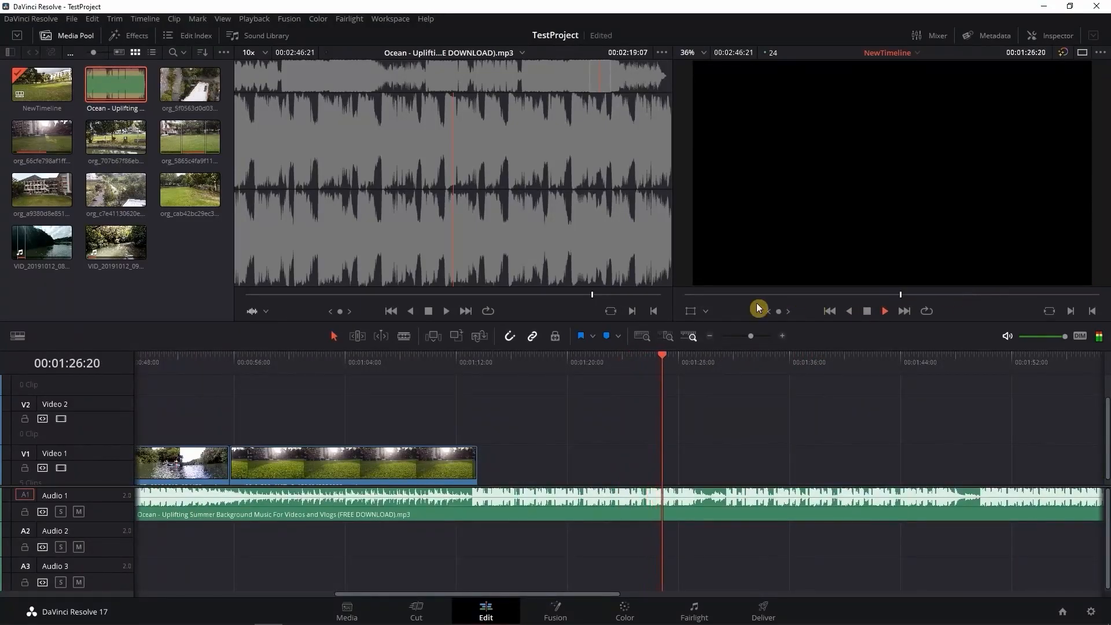
pyautogui.click(759, 296)
pyautogui.click(867, 311)
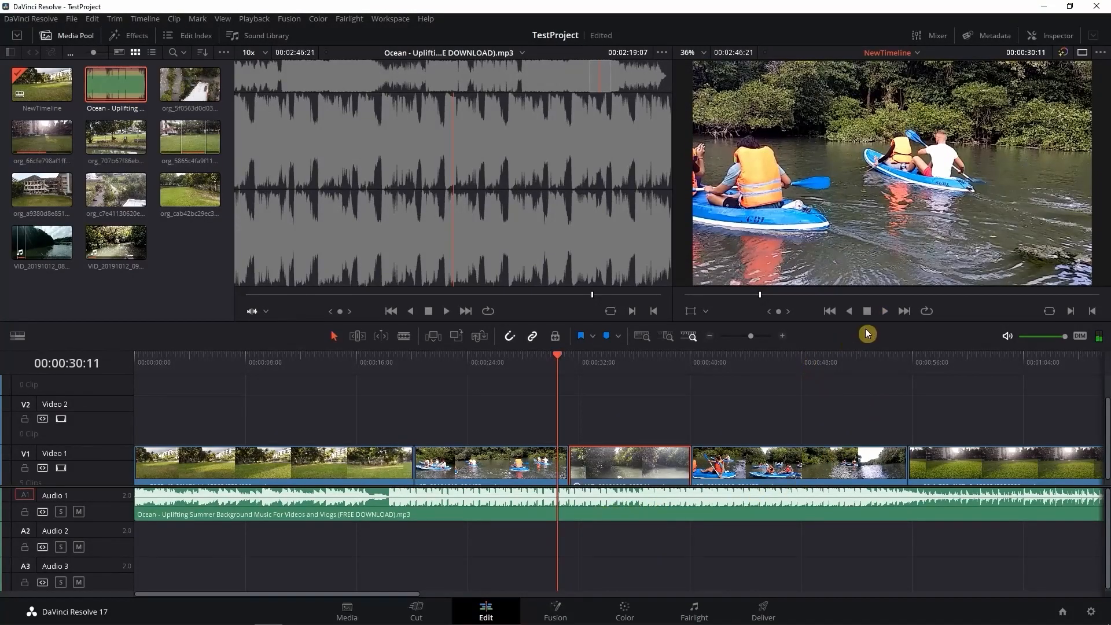
pyautogui.click(893, 296)
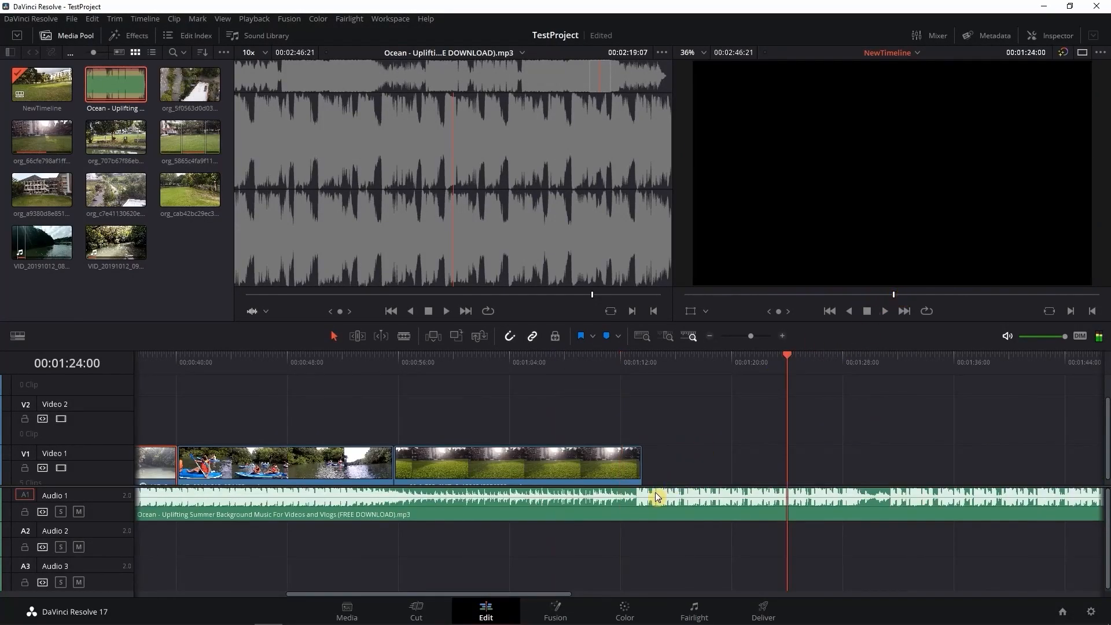
pyautogui.moveTo(787, 352); pyautogui.dragTo(630, 385)
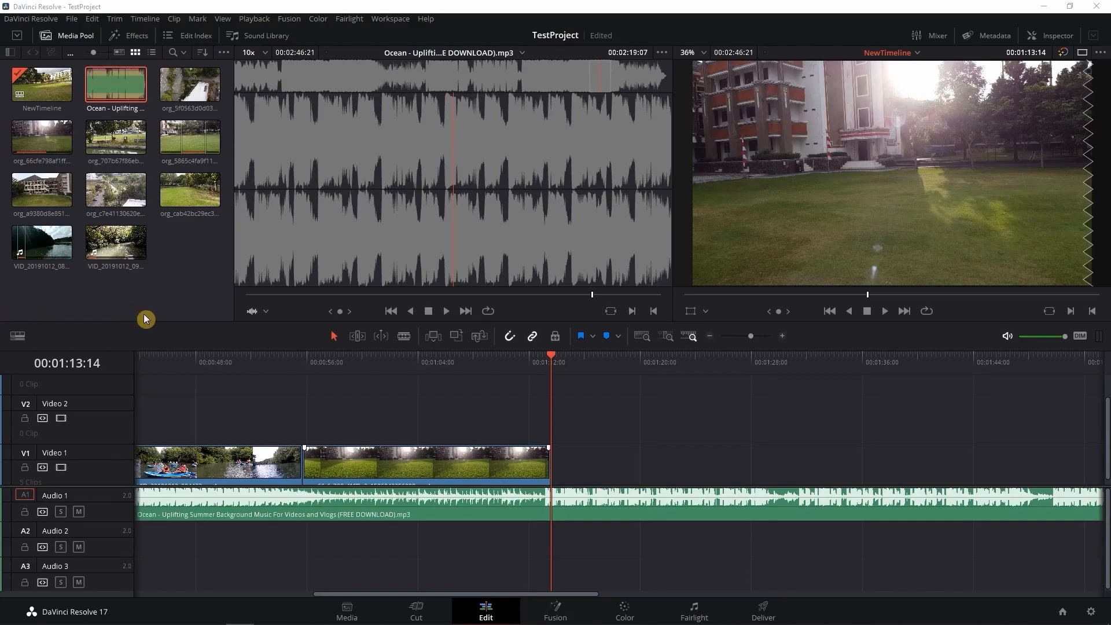
pyautogui.moveTo(358, 598); pyautogui.dragTo(154, 598)
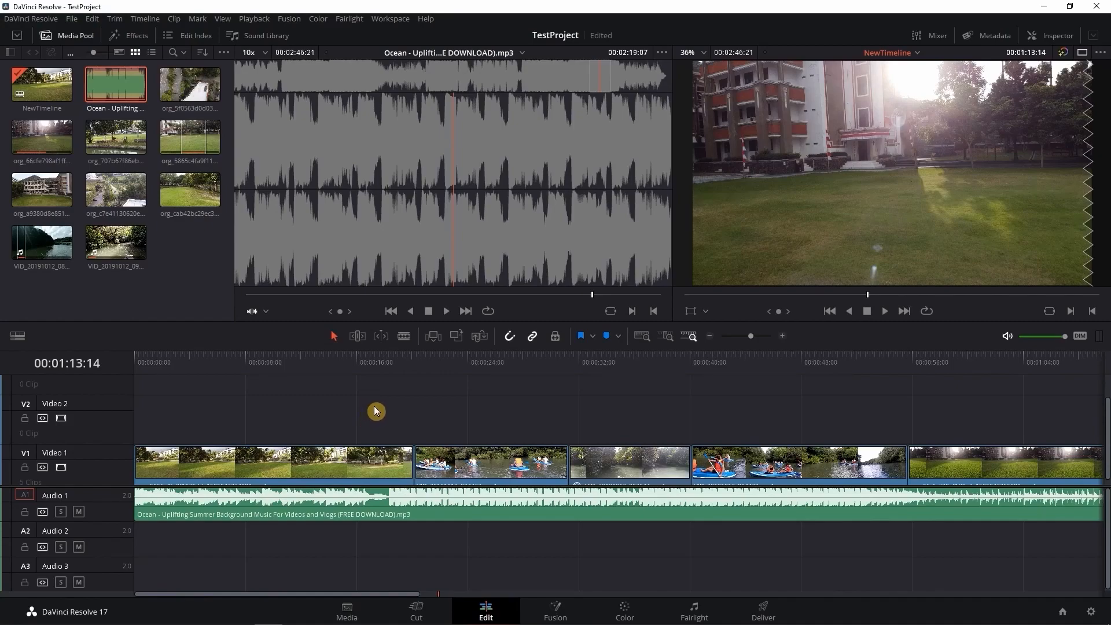
# Step: Add a Cross Dissolve video transition at the cut between the first and second clips on Video 1
pyautogui.click(141, 39)
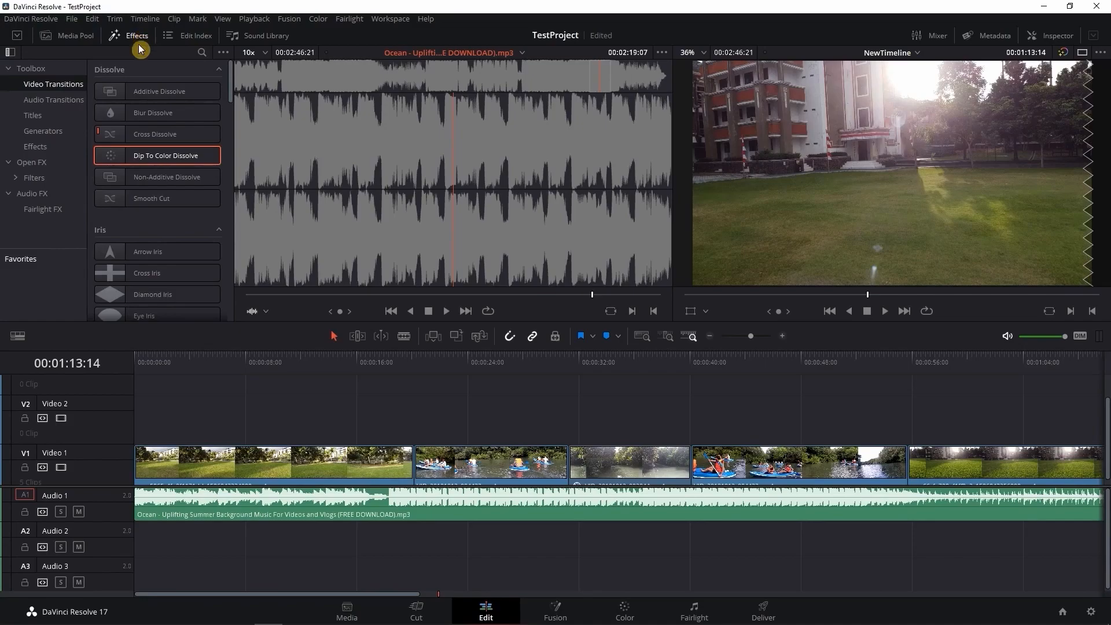
pyautogui.click(56, 101)
pyautogui.click(55, 85)
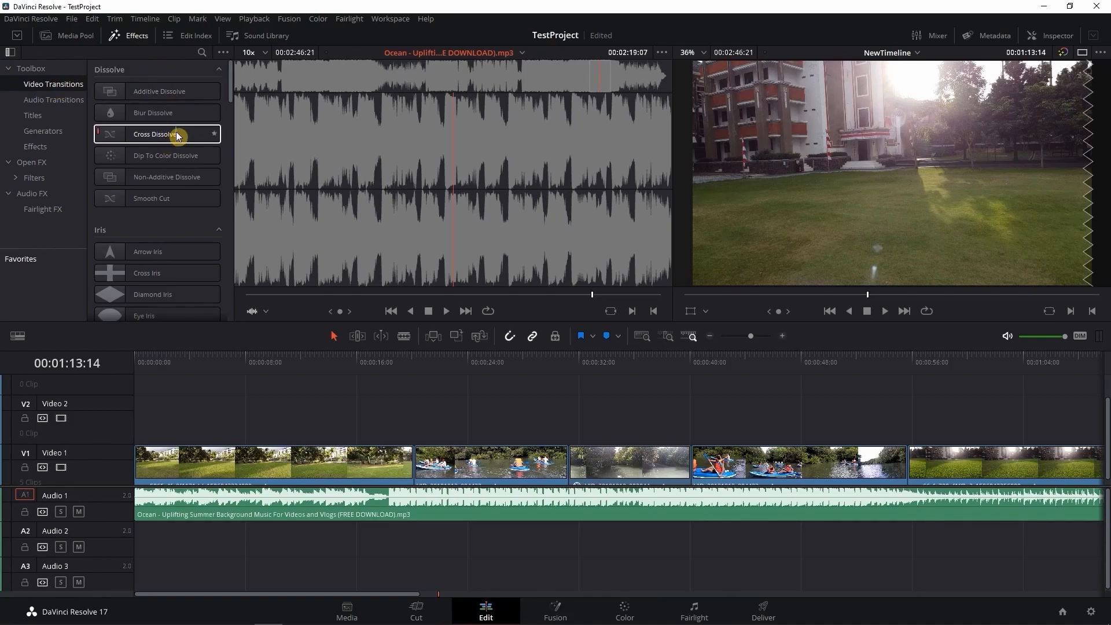
pyautogui.moveTo(175, 136); pyautogui.dragTo(420, 454)
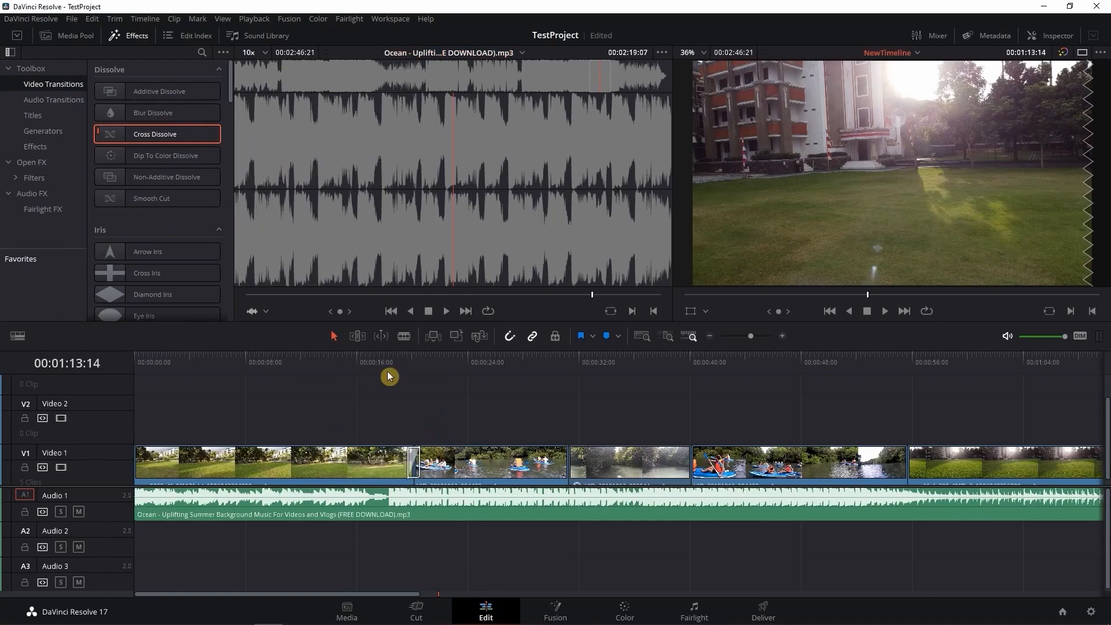
# Step: Play back the first Cross Dissolve from 00:00:16:11 to check the transition
pyautogui.moveTo(402, 365); pyautogui.dragTo(363, 360)
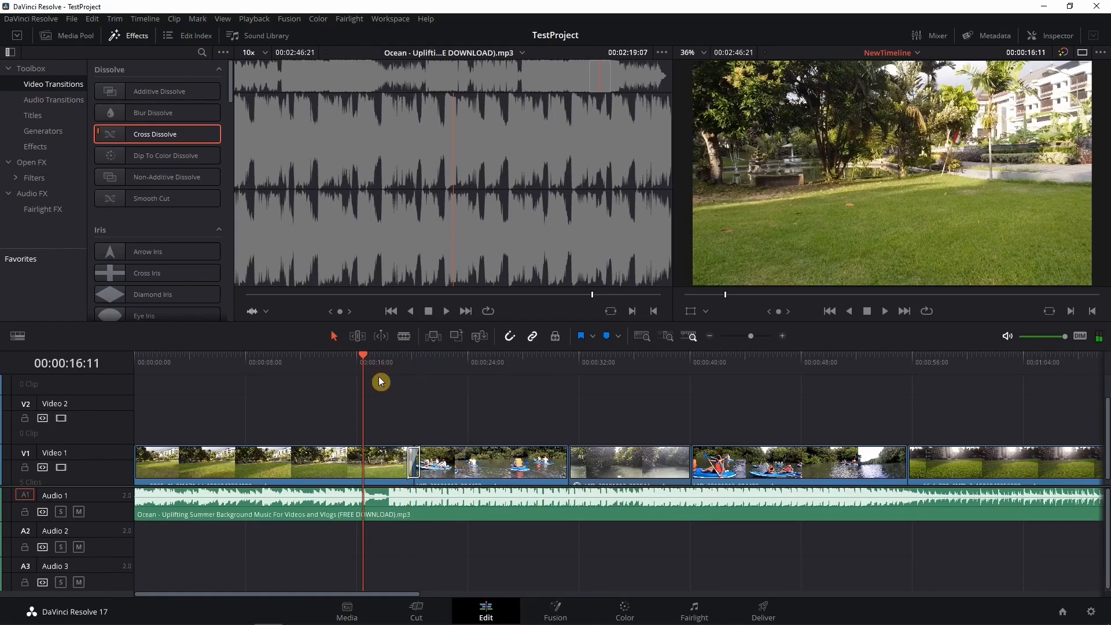
pyautogui.press('space')
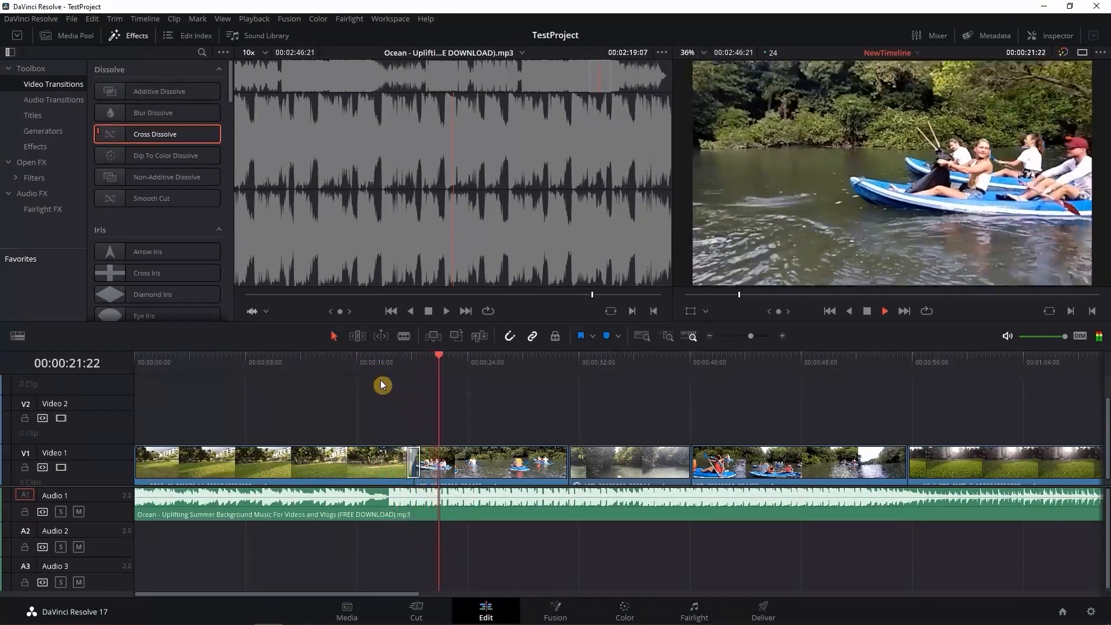
pyautogui.press('space')
# Step: Lengthen the first Cross Dissolve so it starts at 00:00:18:05, and play the timeline through it
pyautogui.moveTo(443, 356); pyautogui.dragTo(387, 365)
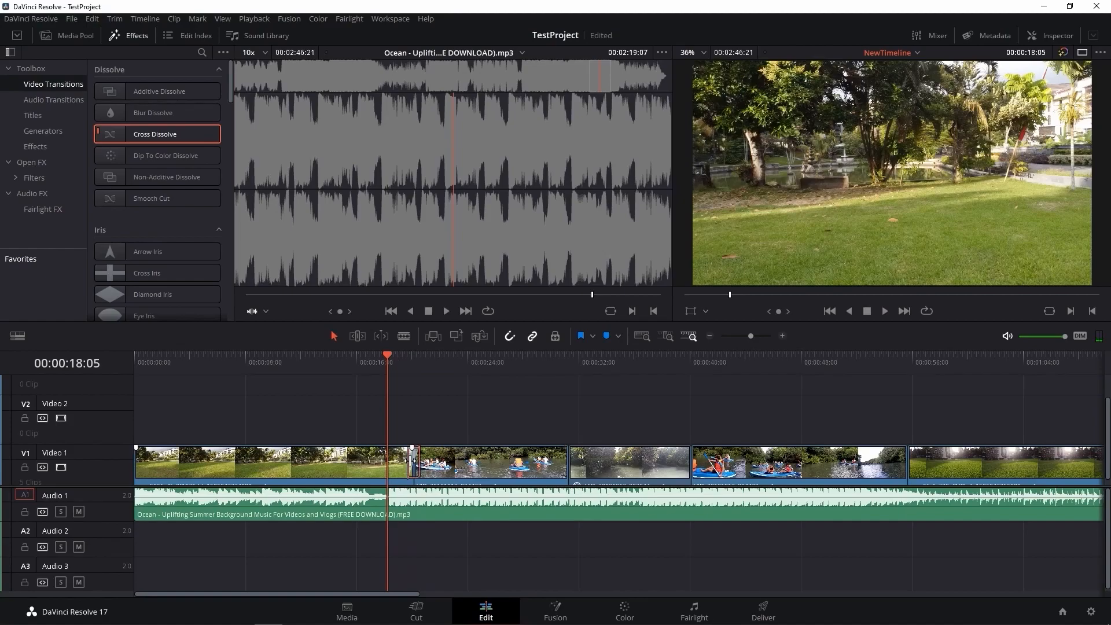
pyautogui.moveTo(411, 461); pyautogui.dragTo(400, 462)
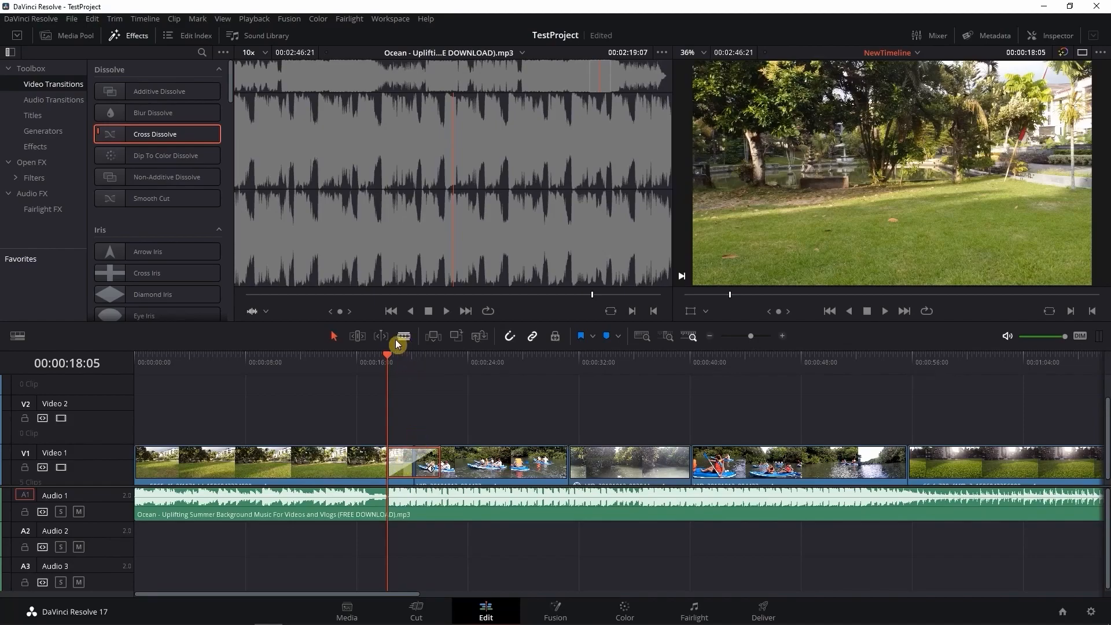
pyautogui.moveTo(389, 360); pyautogui.dragTo(375, 360)
pyautogui.press('space')
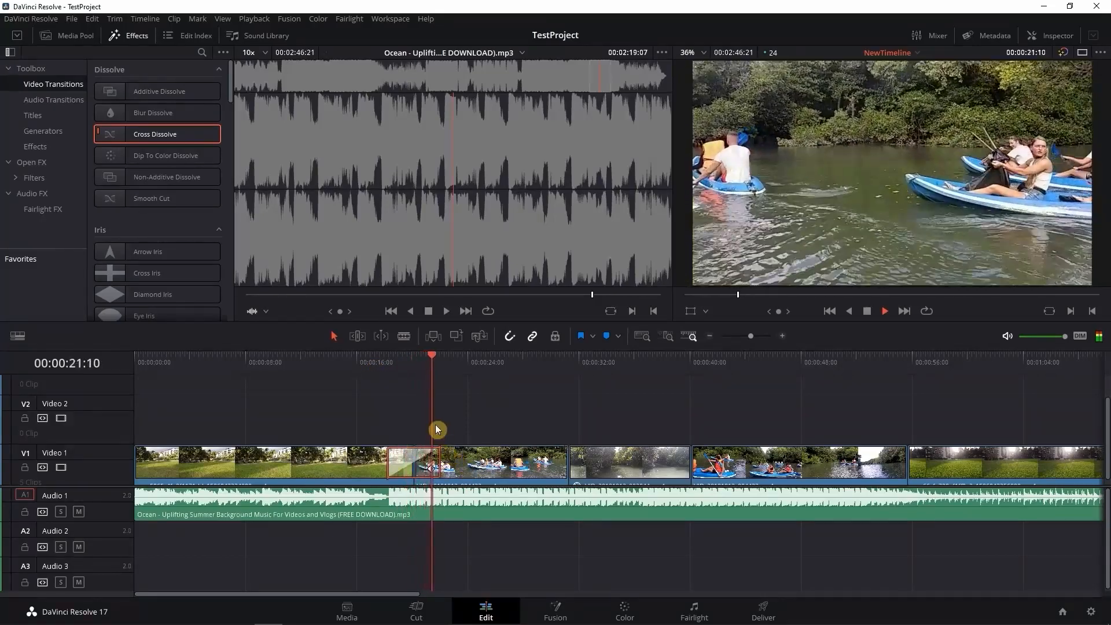
pyautogui.press('space')
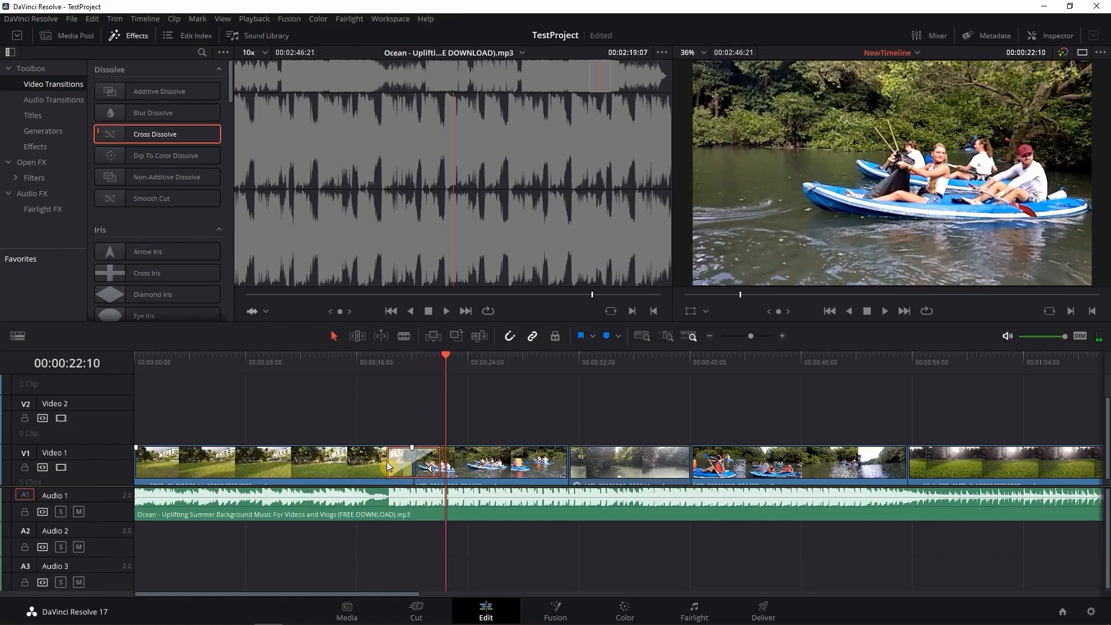
# Step: Shorten the Cross Dissolve between the first two clips to about half its length and play back the cut
pyautogui.moveTo(389, 462); pyautogui.dragTo(404, 463)
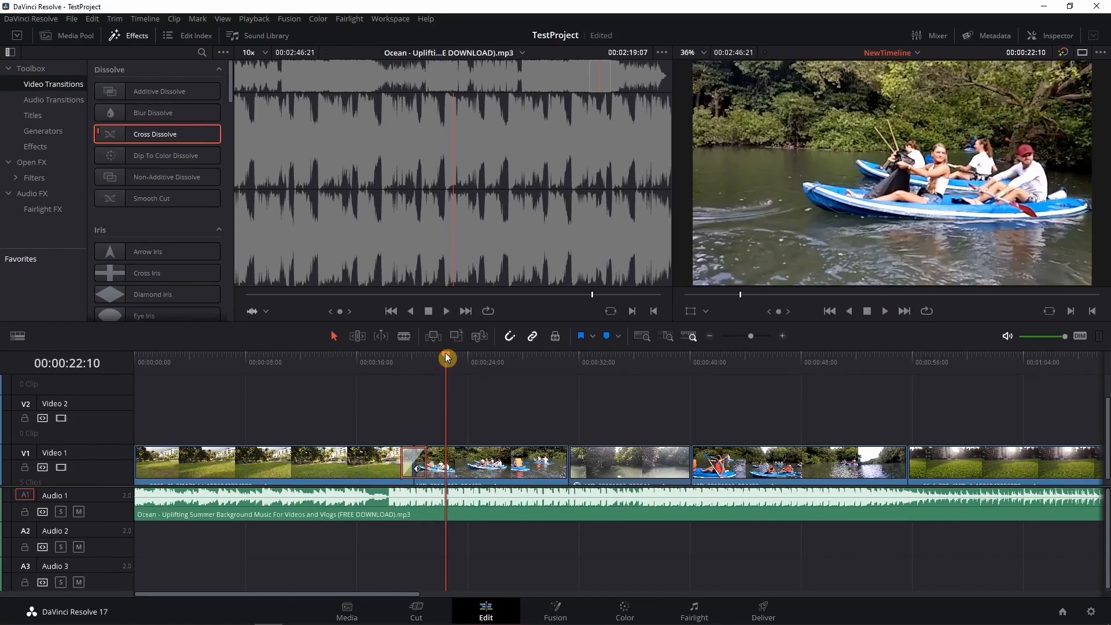
pyautogui.moveTo(446, 357); pyautogui.dragTo(369, 373)
pyautogui.press('space')
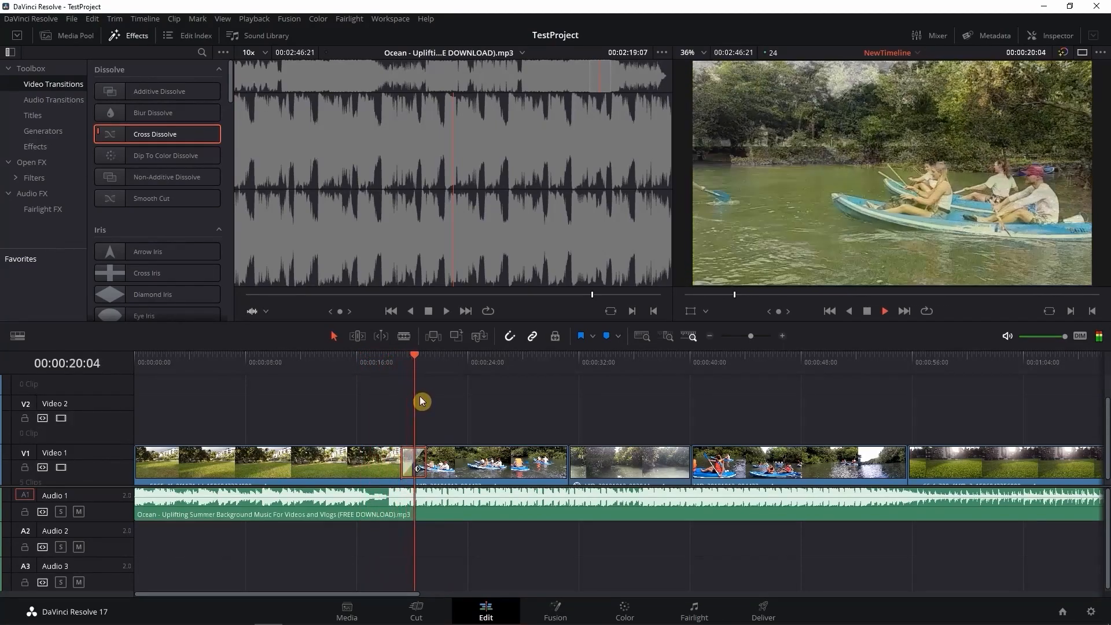
pyautogui.press('space')
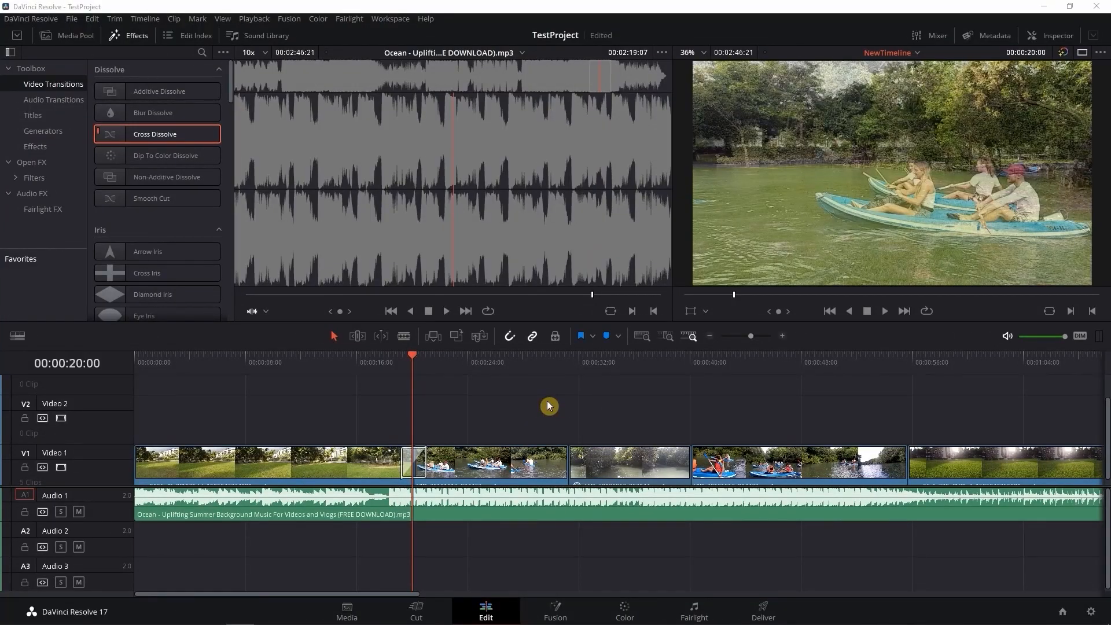
# Step: Add Cross Dissolve transitions at the three remaining cuts between the clips on Video 1
pyautogui.click(569, 464)
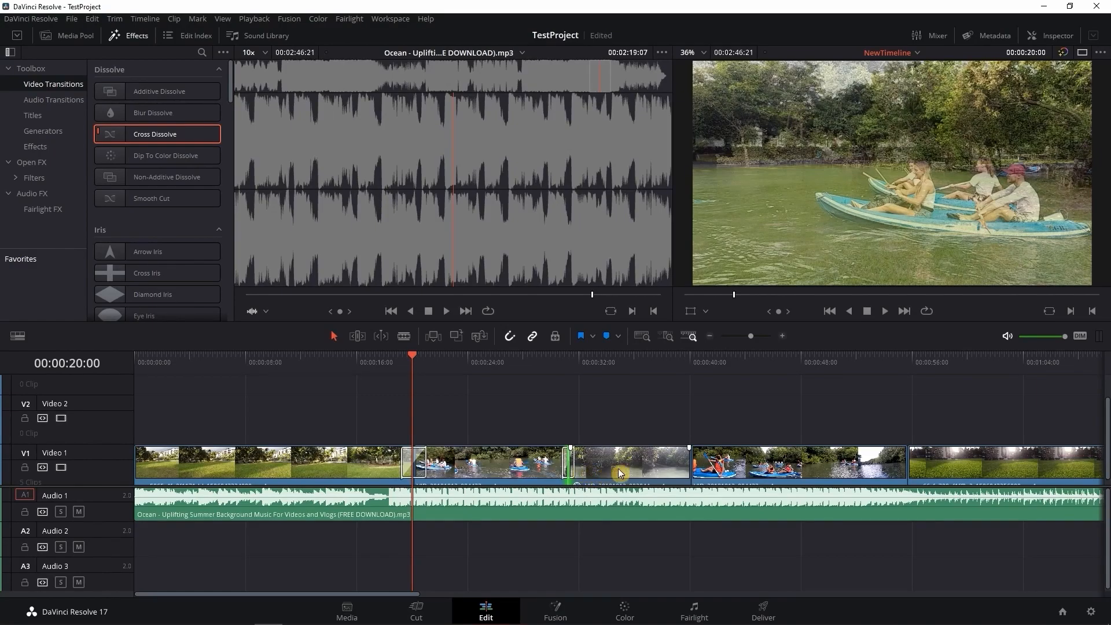
pyautogui.click(690, 463)
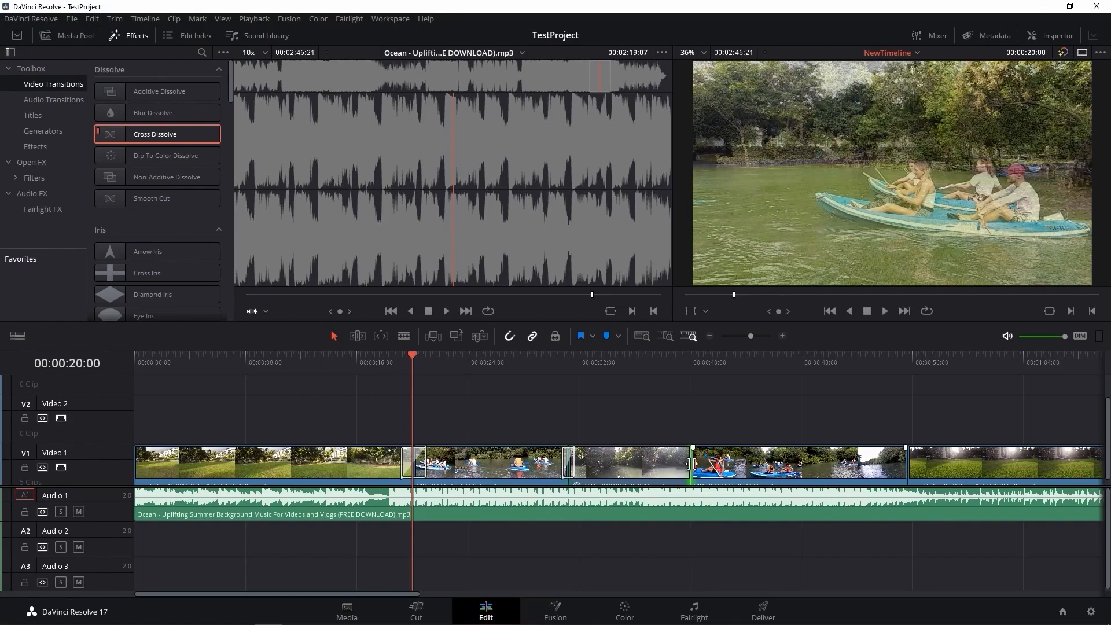
pyautogui.click(906, 462)
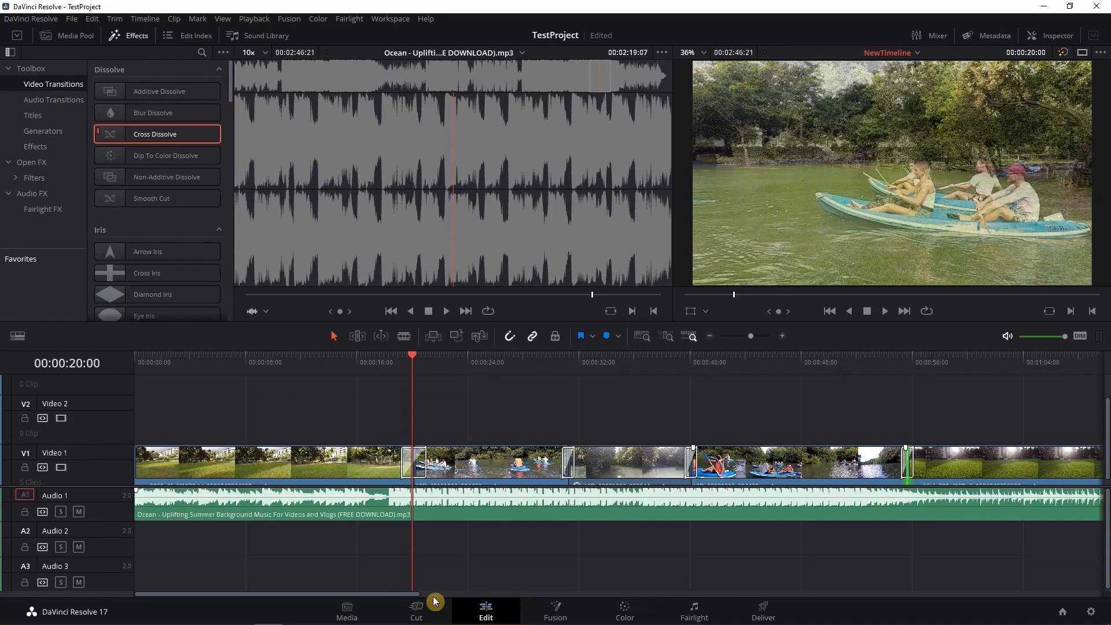
pyautogui.moveTo(409, 594)
pyautogui.mouseDown()
pyautogui.moveTo(489, 595)
pyautogui.moveTo(416, 596)
pyautogui.mouseUp()
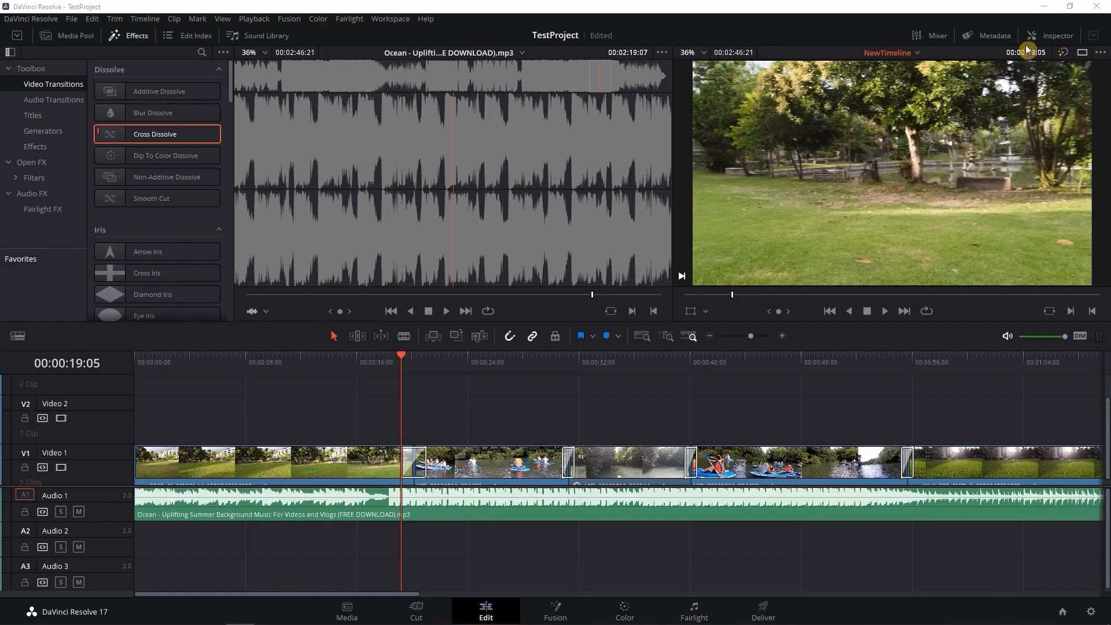
# Step: Open the Inspector for the first Video 1 clip and look through its video properties
pyautogui.click(1053, 40)
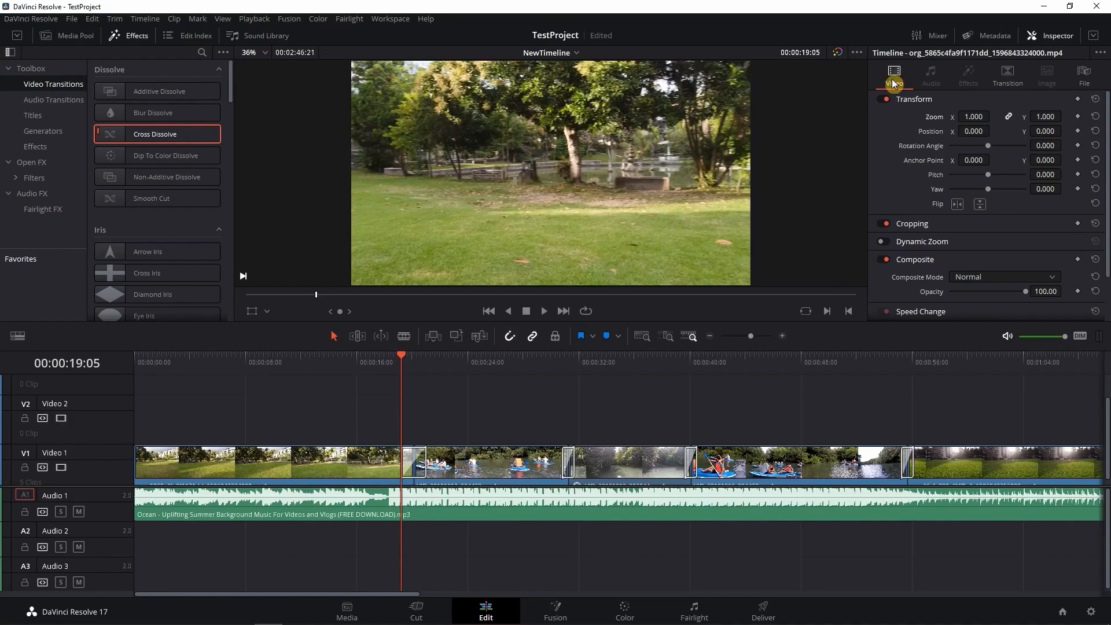
pyautogui.scroll(-2, 903, 148)
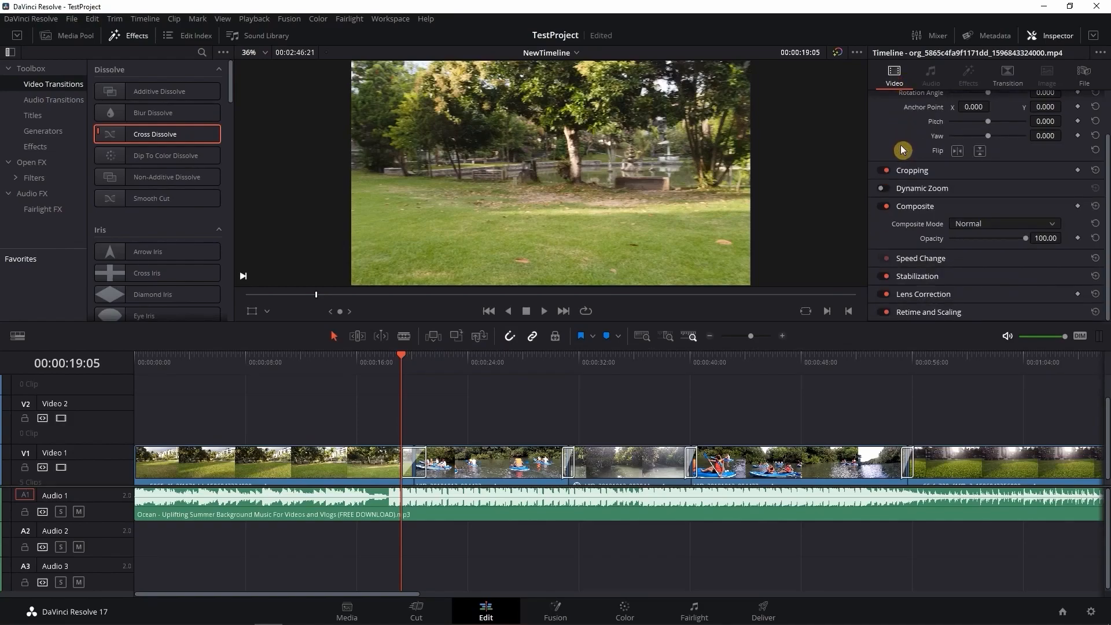
pyautogui.scroll(2, 903, 151)
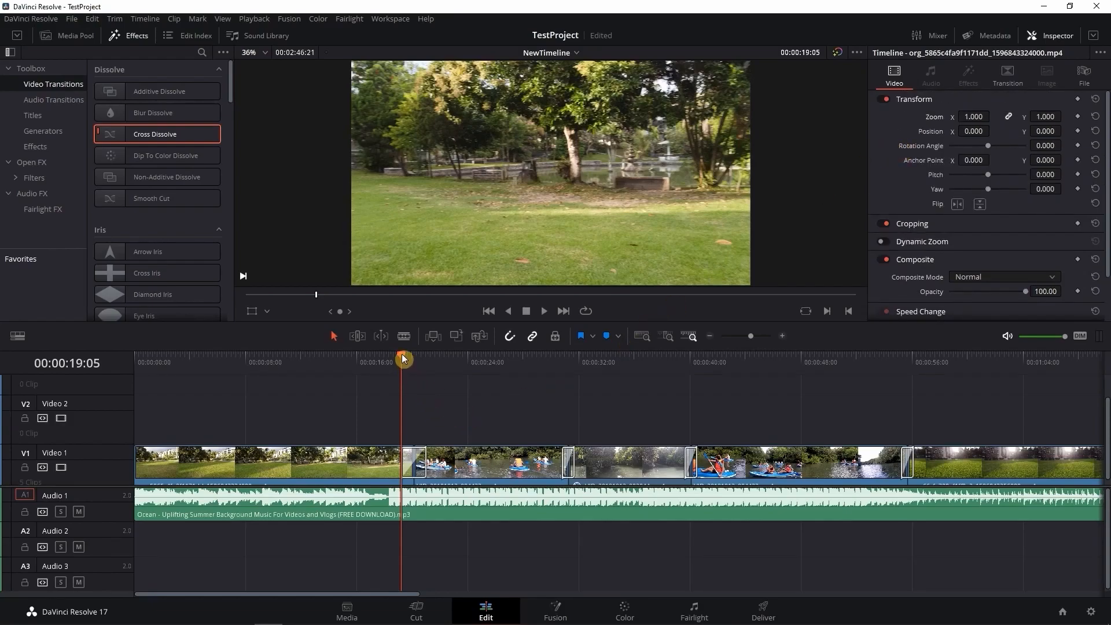
# Step: Split the second clip on Video 1 at 00:00:26:05 and return to the selection tool
pyautogui.moveTo(402, 355); pyautogui.dragTo(498, 356)
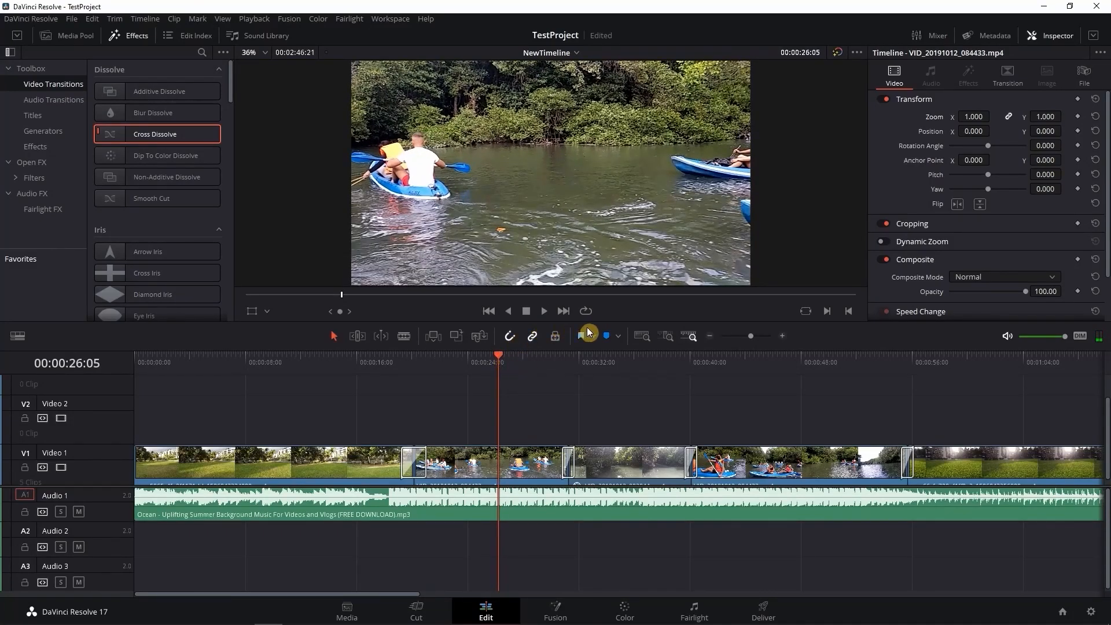
pyautogui.click(408, 339)
pyautogui.click(499, 462)
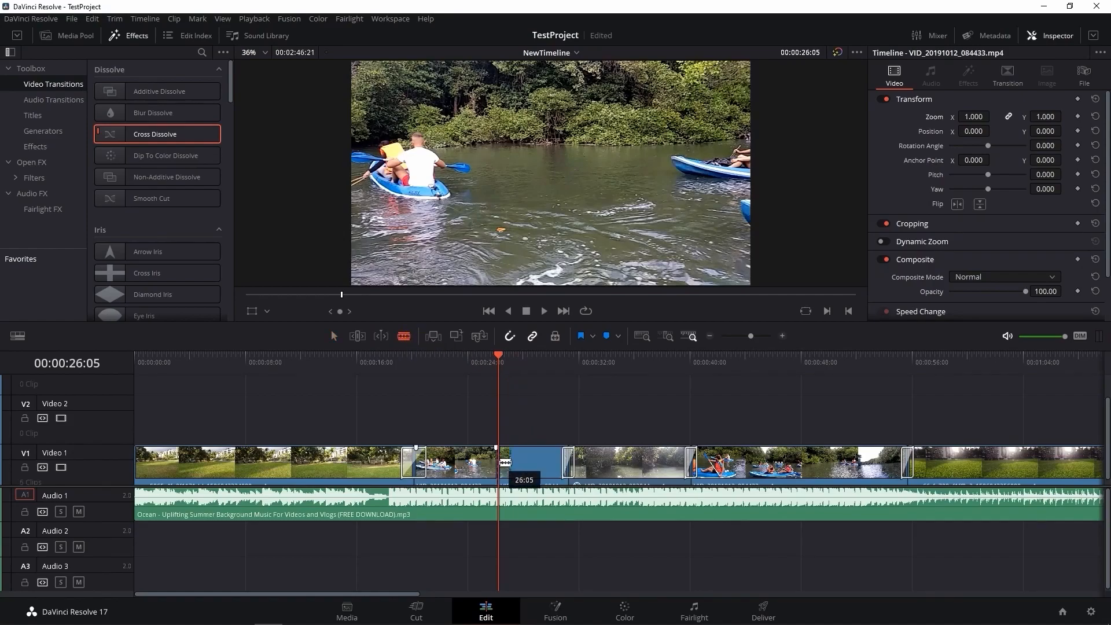
pyautogui.click(334, 336)
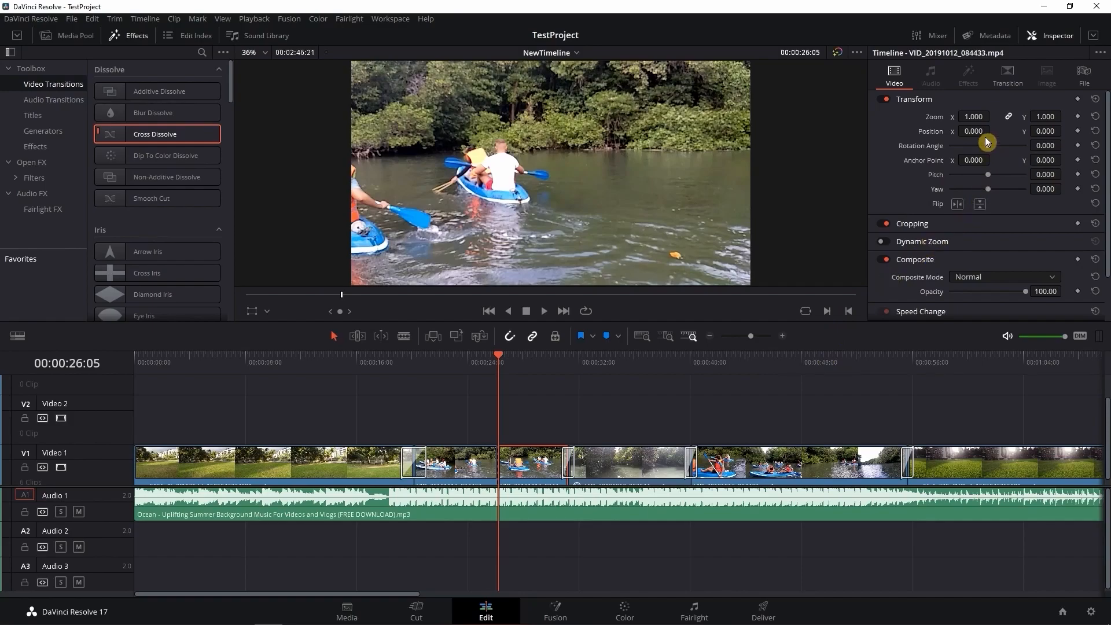
# Step: Set the zoom to 1.240 and the X position to 191 for the second half of the split kayak clip
pyautogui.moveTo(975, 118); pyautogui.dragTo(974, 119)
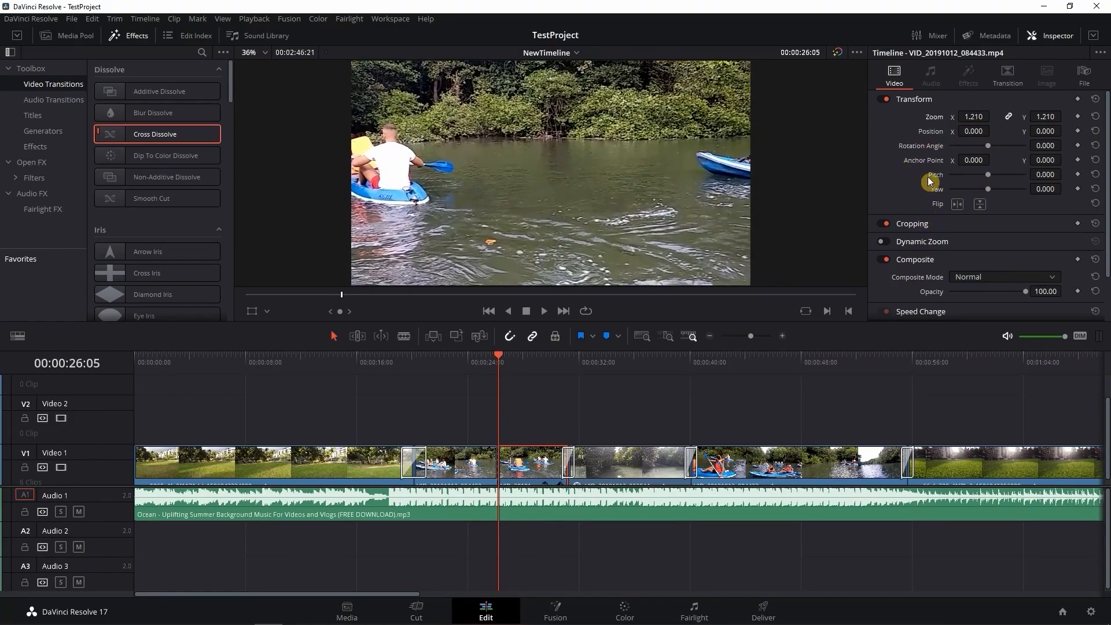
pyautogui.moveTo(974, 131); pyautogui.dragTo(993, 131)
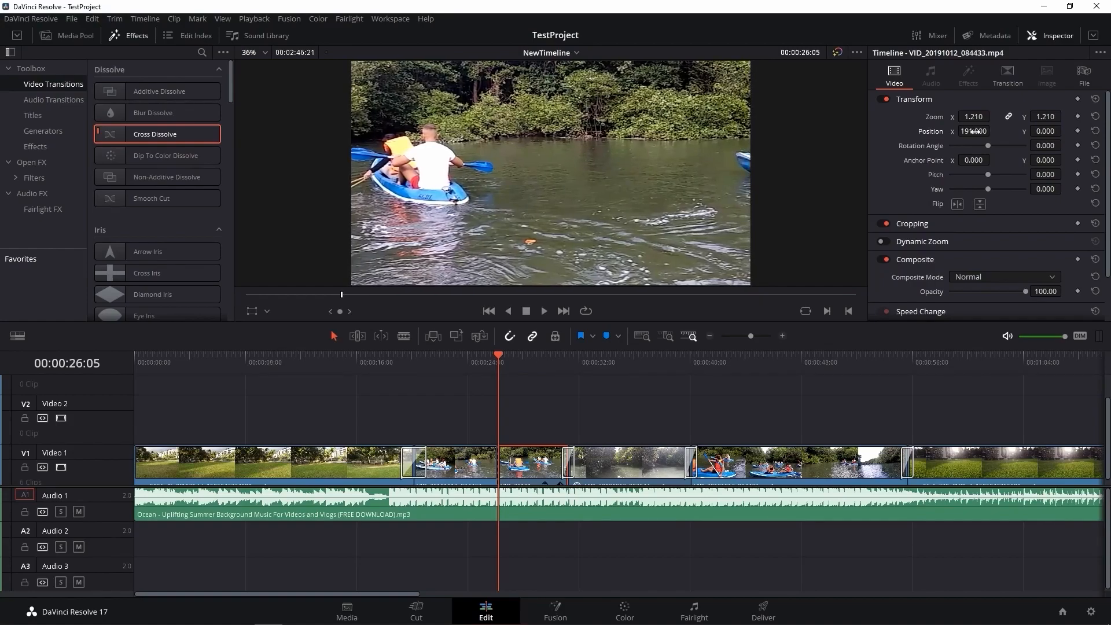
pyautogui.moveTo(975, 116); pyautogui.dragTo(994, 116)
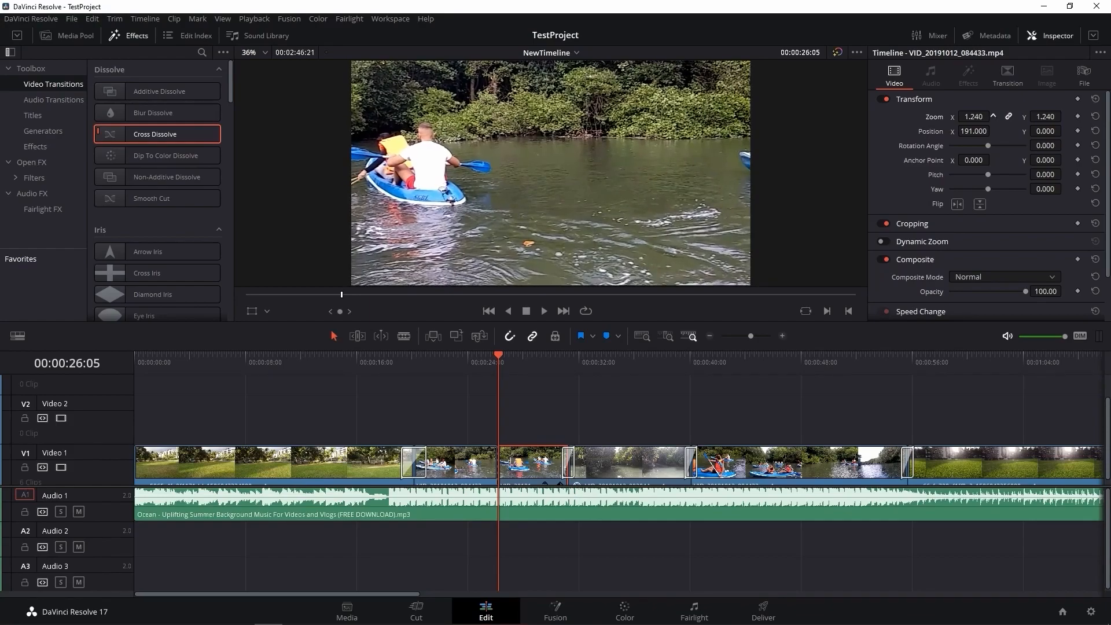
# Step: Play the timeline from 00:00:17:20 through the new cut to check the zoomed clip
pyautogui.moveTo(496, 355); pyautogui.dragTo(382, 371)
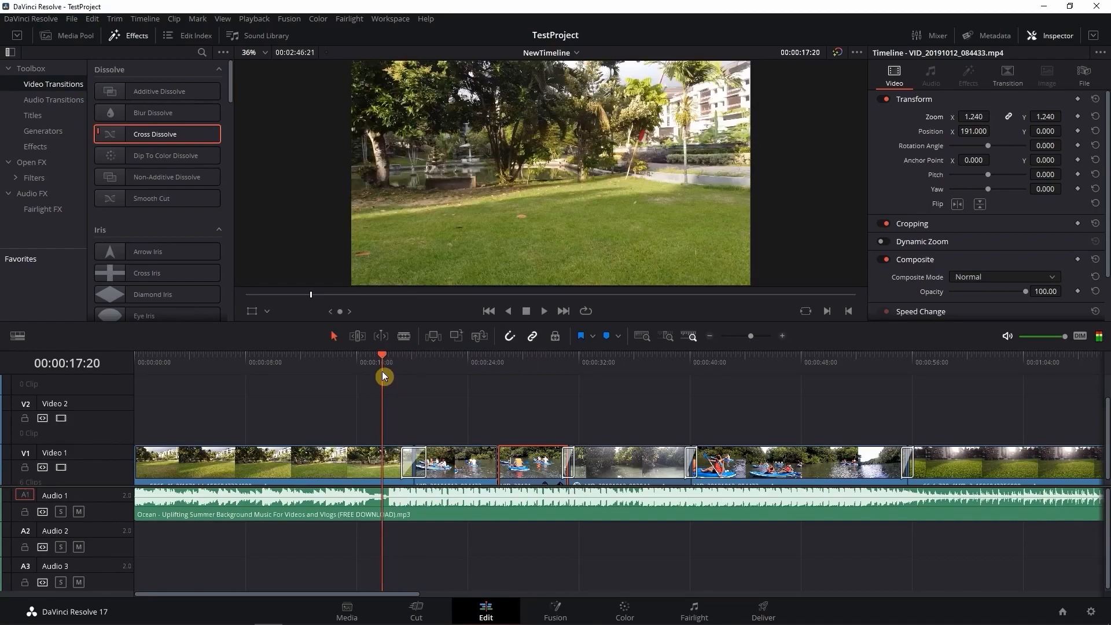
pyautogui.click(543, 310)
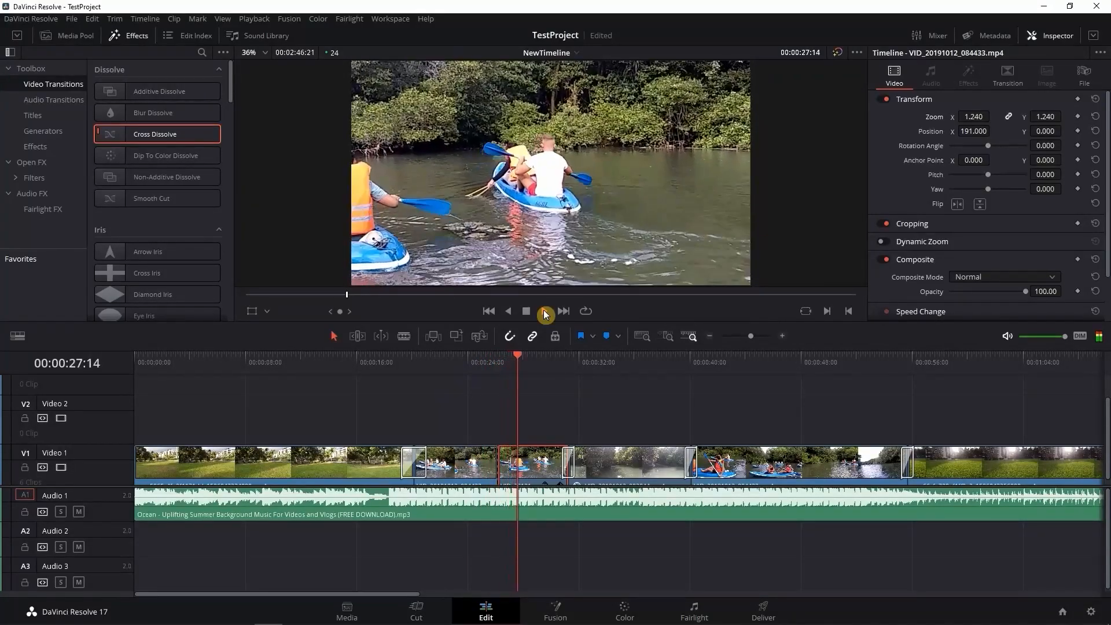
pyautogui.click(528, 313)
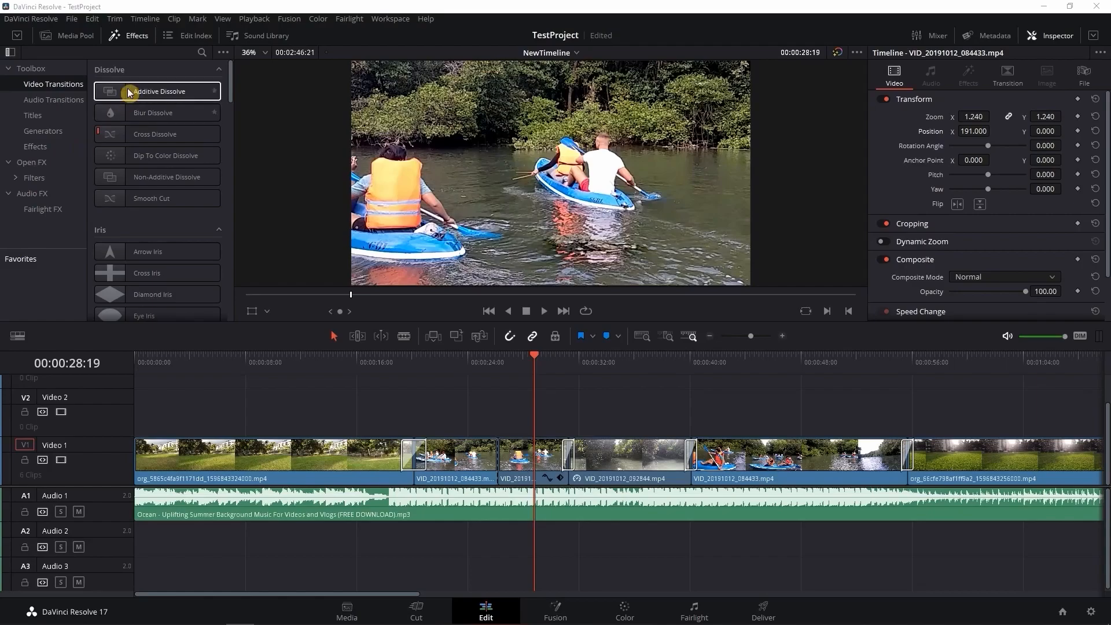
# Step: Add a basic Text title on Video 2 above the first clip, starting at 00:00:10:10
pyautogui.click(136, 37)
pyautogui.click(136, 36)
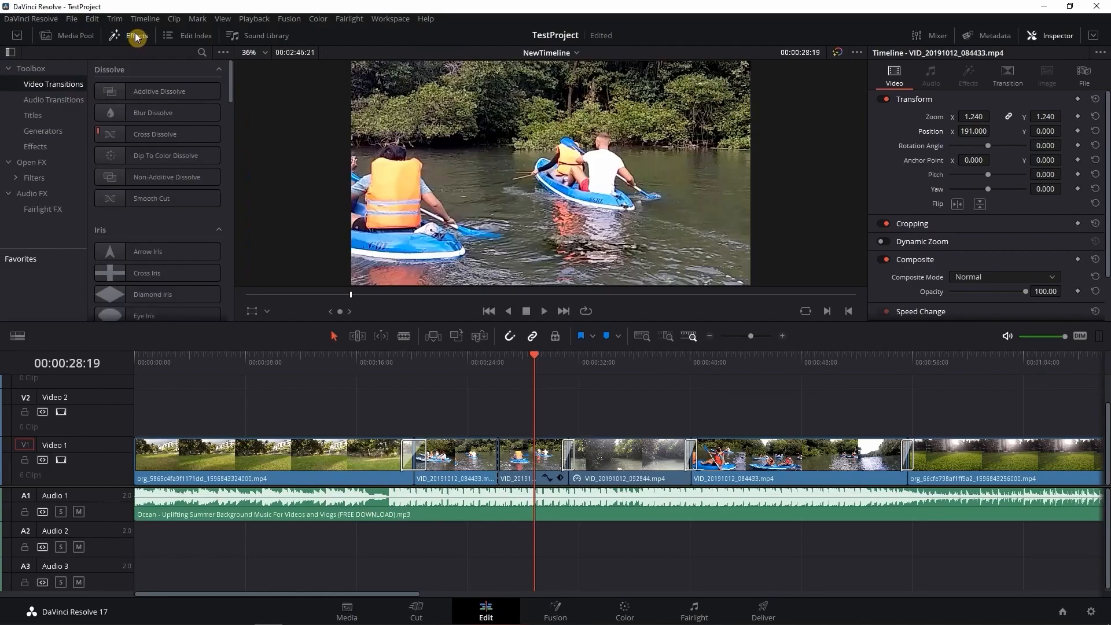
pyautogui.click(41, 120)
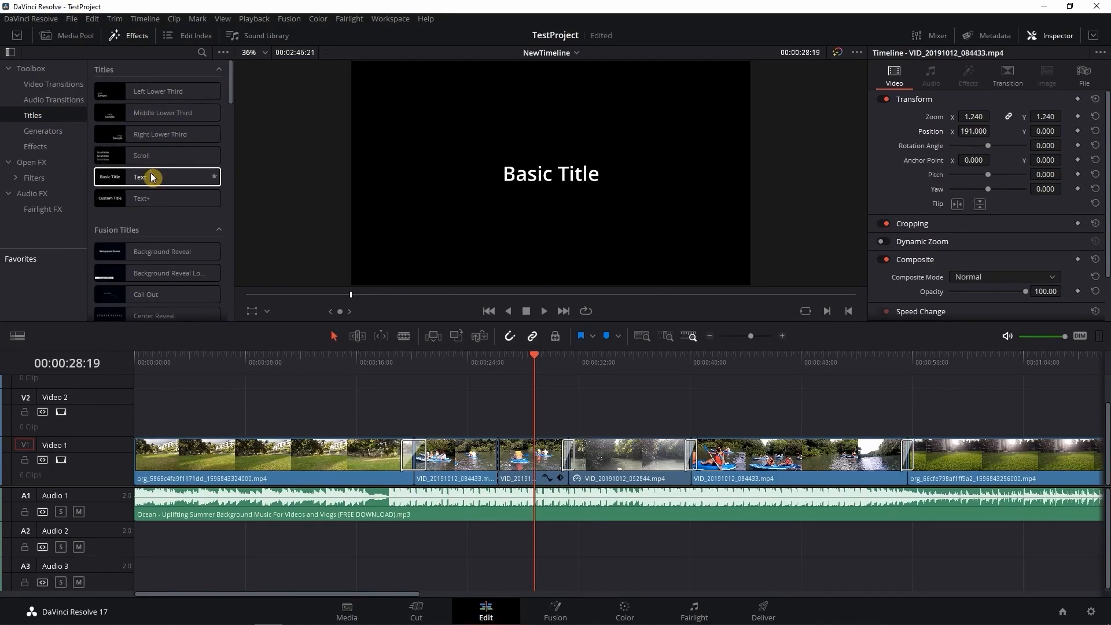
pyautogui.moveTo(145, 182); pyautogui.dragTo(339, 402)
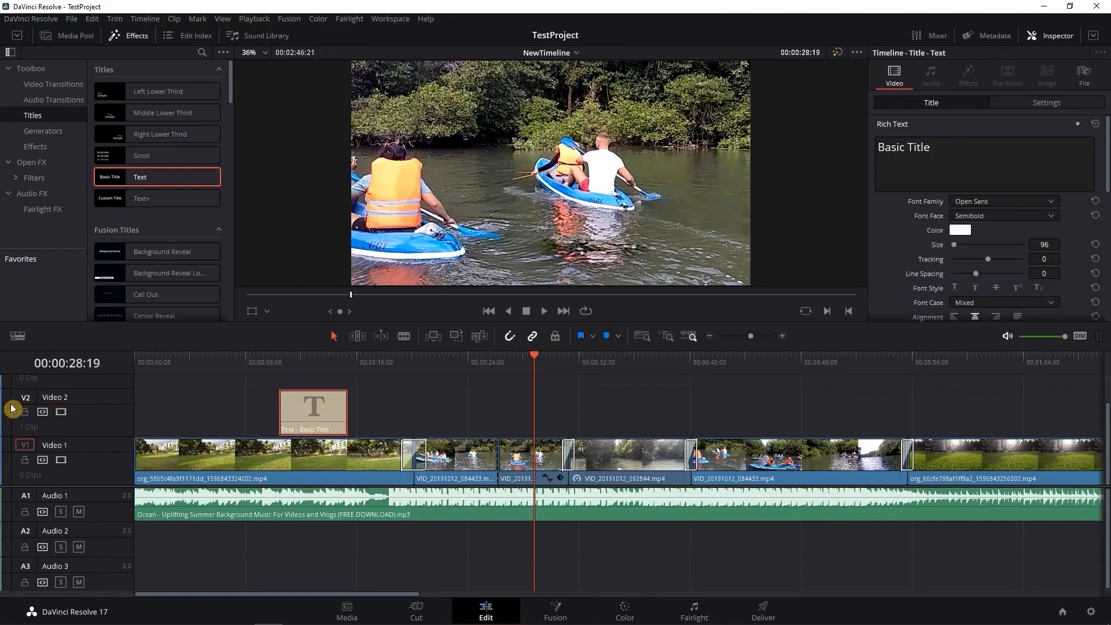
# Step: Reduce the Video 2 and Video 3 tracks to minimum height
pyautogui.moveTo(6, 390); pyautogui.dragTo(12, 437)
pyautogui.scroll(1, 64, 403)
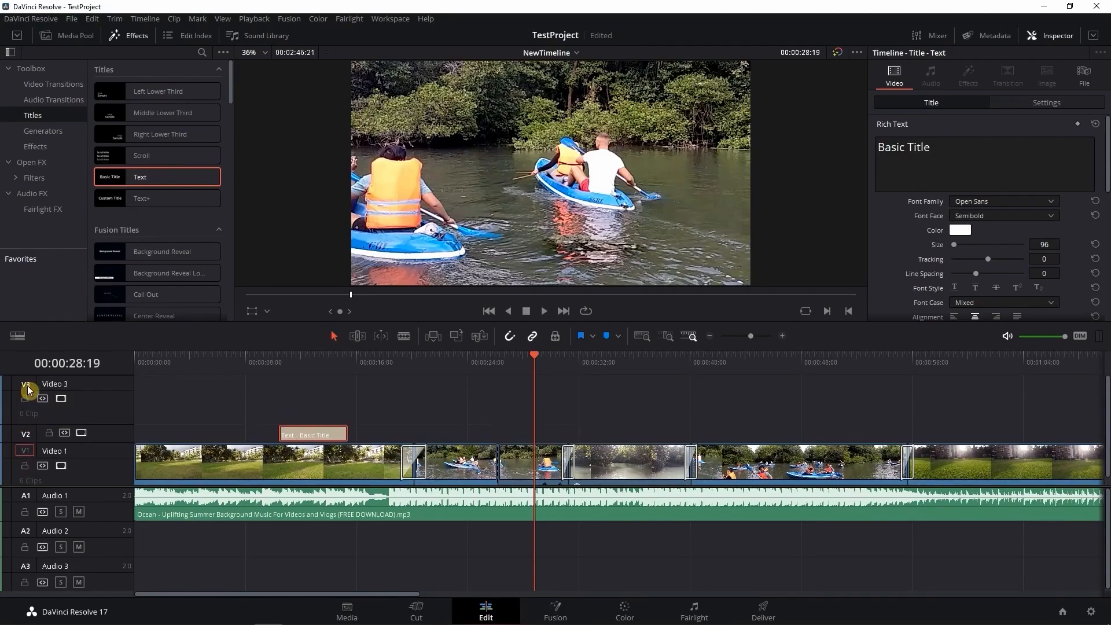
pyautogui.moveTo(7, 379); pyautogui.dragTo(10, 405)
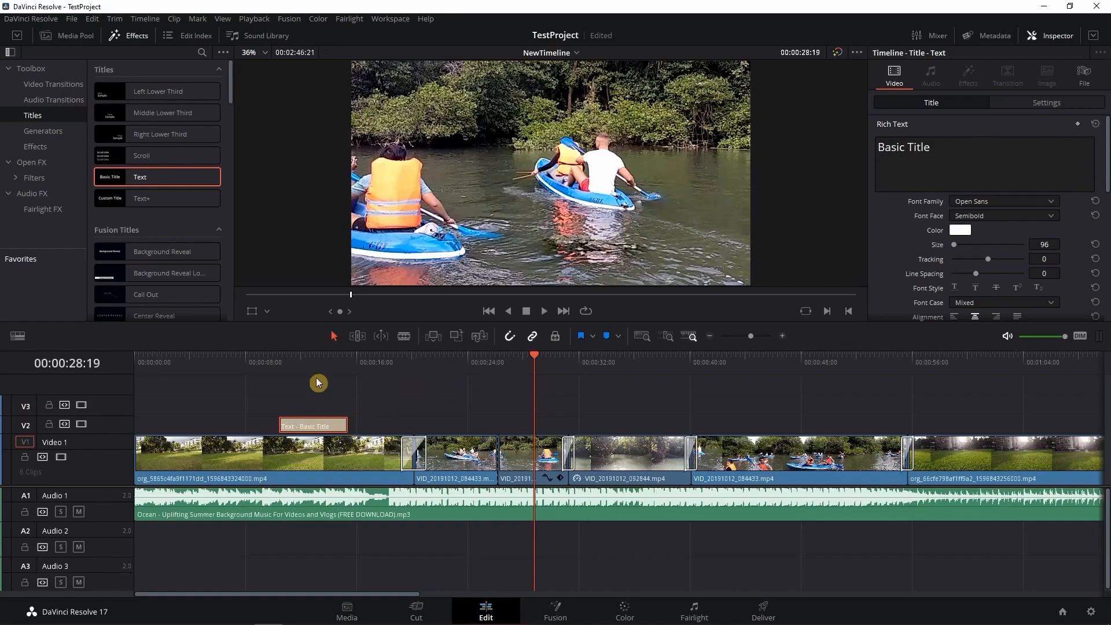
# Step: Preview the title from 00:00:10:10 and extend its end beyond 00:00:16:07, just short of the first Cross Dissolve
pyautogui.click(279, 358)
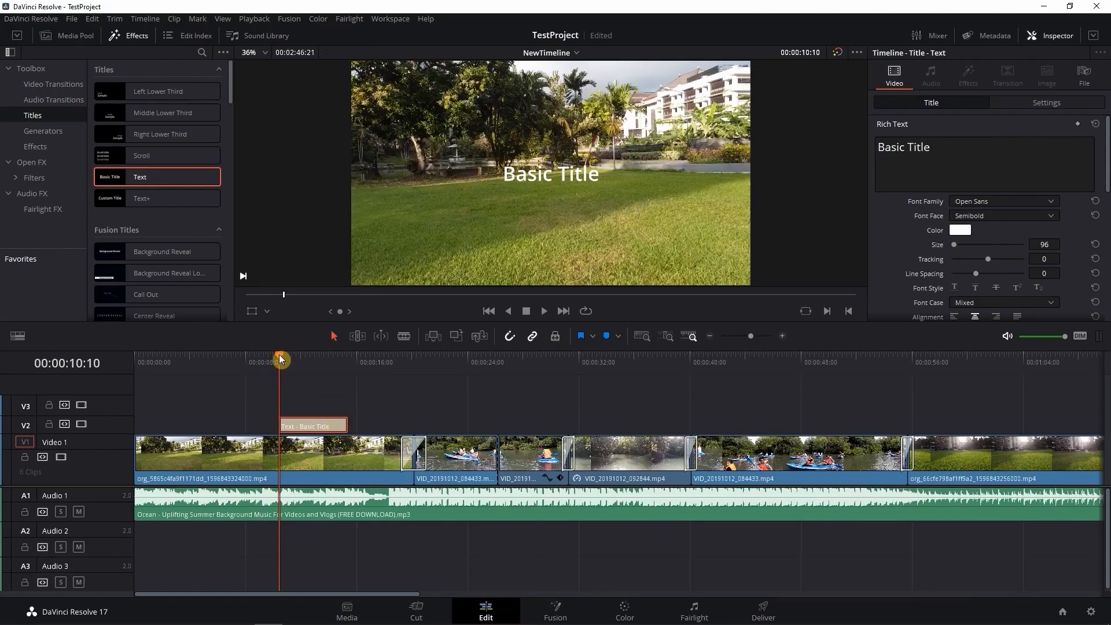
pyautogui.moveTo(281, 358); pyautogui.dragTo(361, 362)
pyautogui.moveTo(350, 423); pyautogui.dragTo(383, 424)
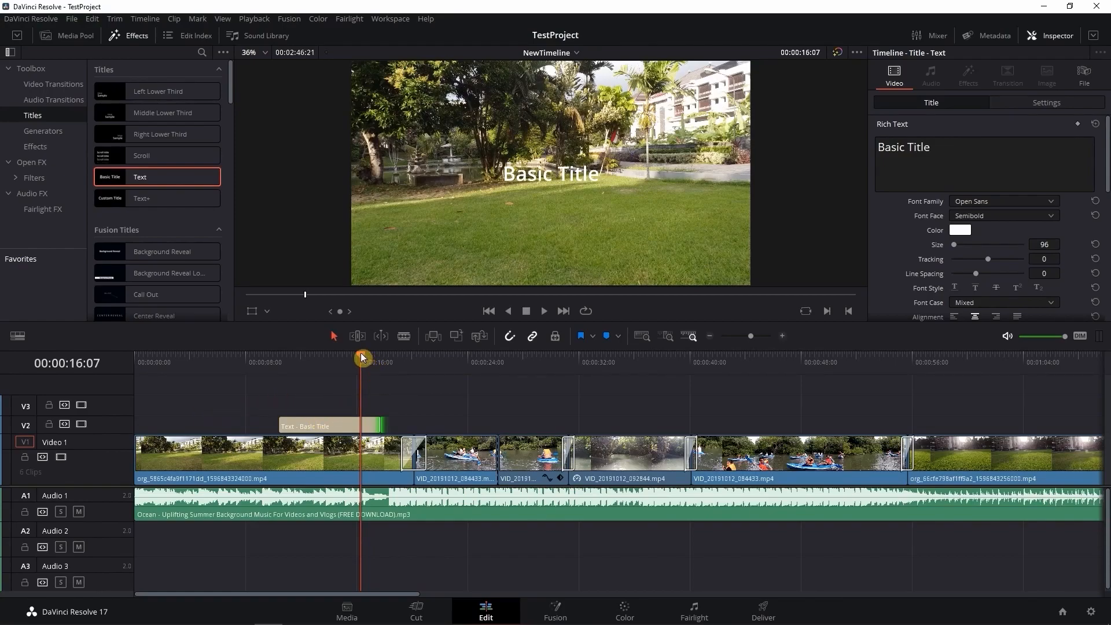
# Step: Try adding the default transition at the start of the title clip and undo it
pyautogui.click(291, 425)
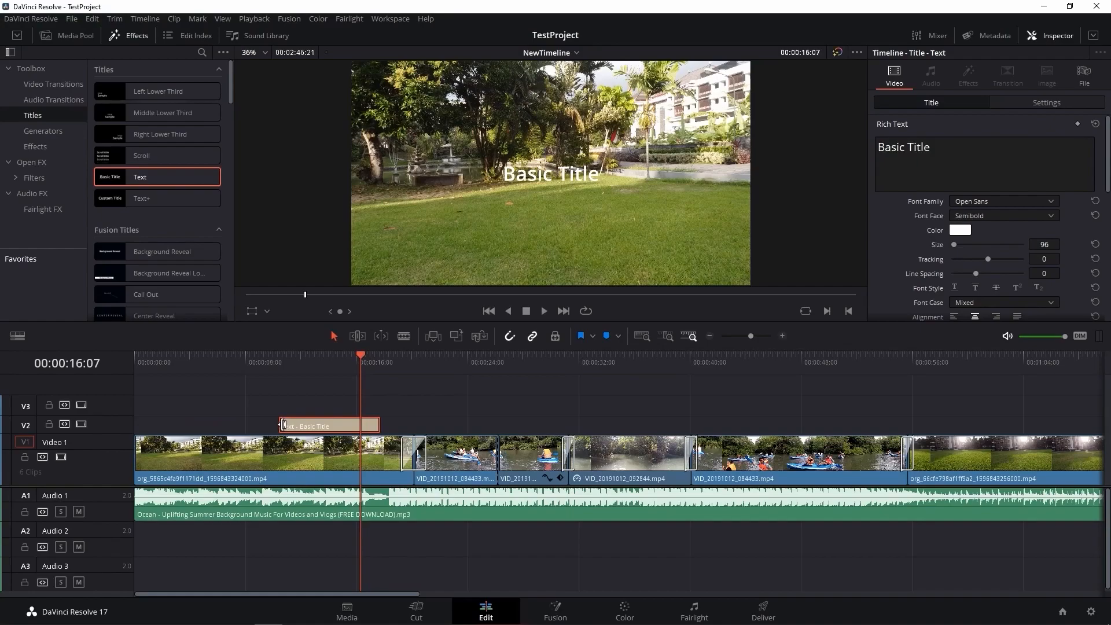
pyautogui.click(284, 425)
pyautogui.hotkey('ctrl', 't')
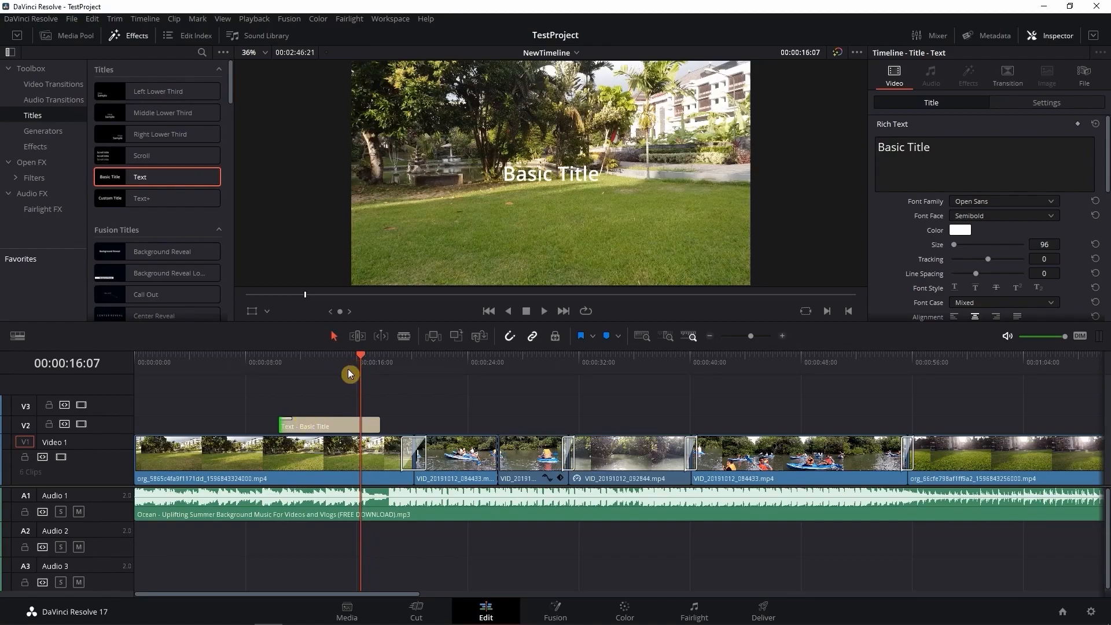
pyautogui.hotkey('ctrl', 'z')
# Step: Add a Cross Dissolve at the start of the title clip and play the fade-in from 00:00:10:10
pyautogui.click(53, 86)
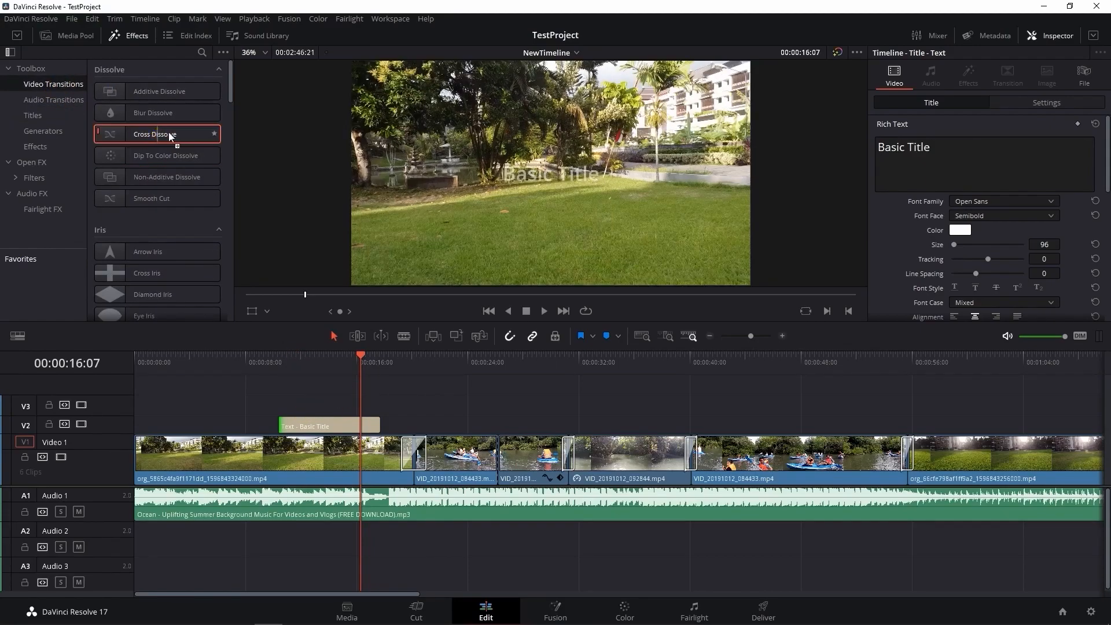
pyautogui.moveTo(170, 135); pyautogui.dragTo(285, 425)
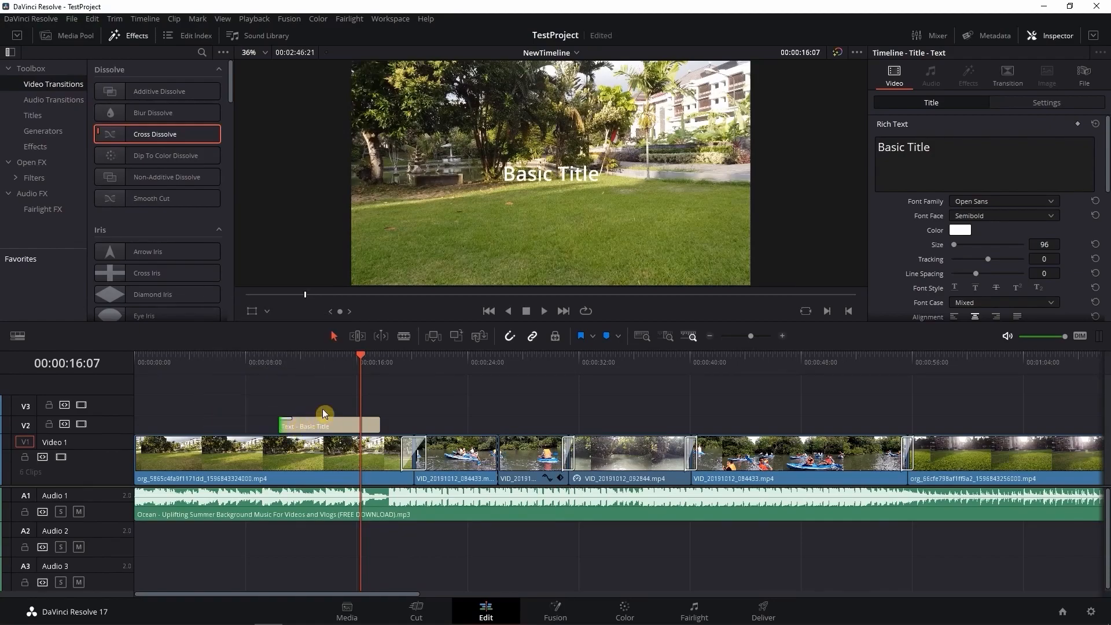
pyautogui.moveTo(359, 362); pyautogui.dragTo(278, 370)
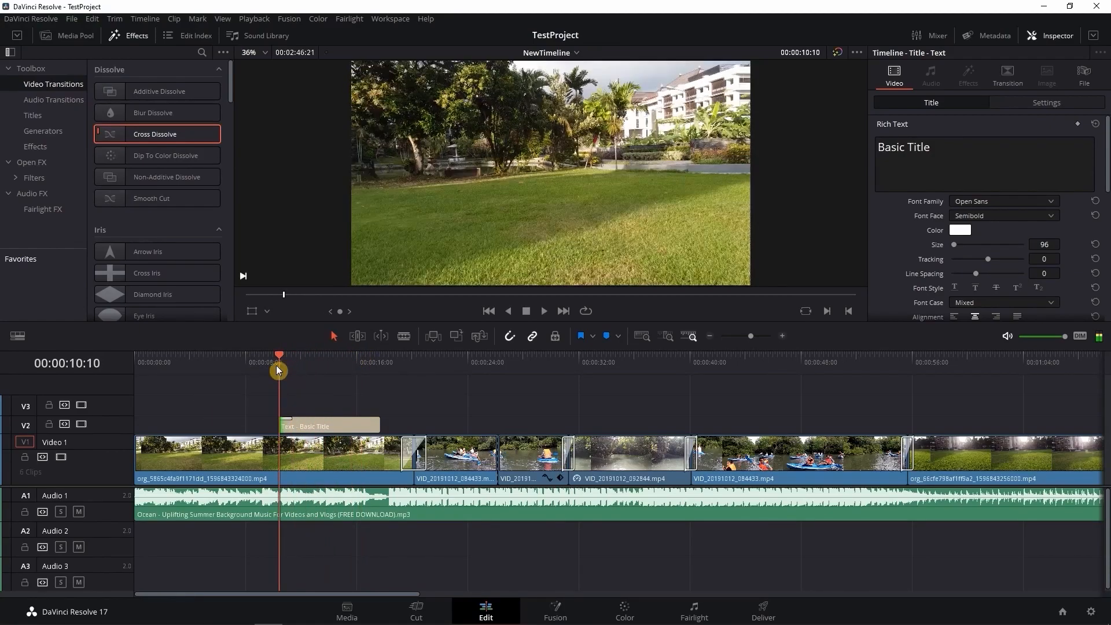
pyautogui.press('space')
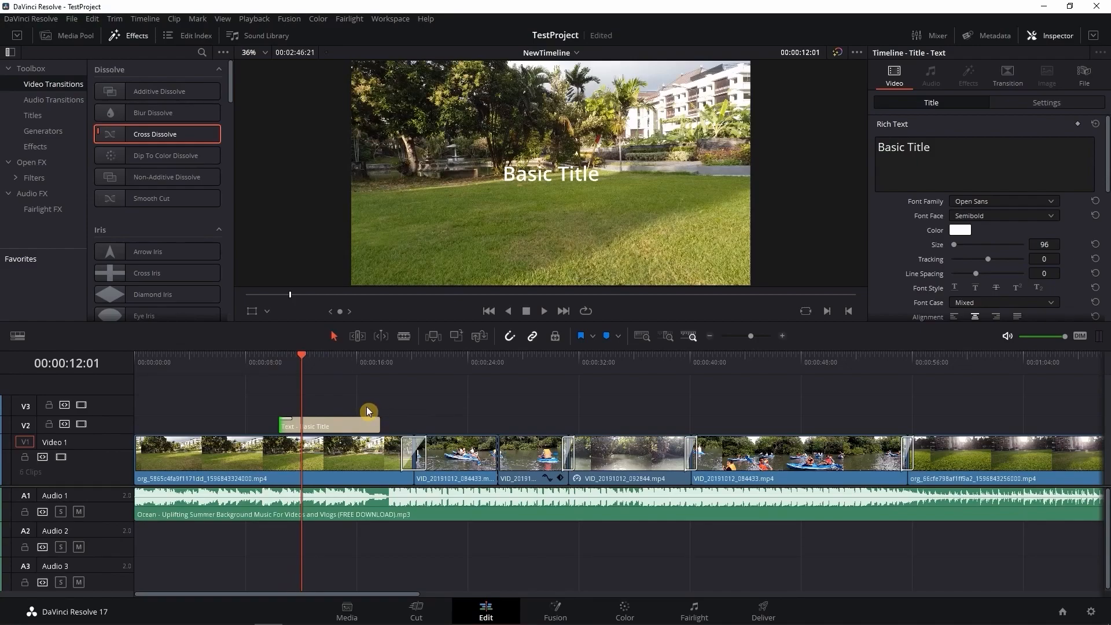
# Step: Select the title clip with the Inspector shown and move its text to the lower centre of the frame
pyautogui.click(1057, 39)
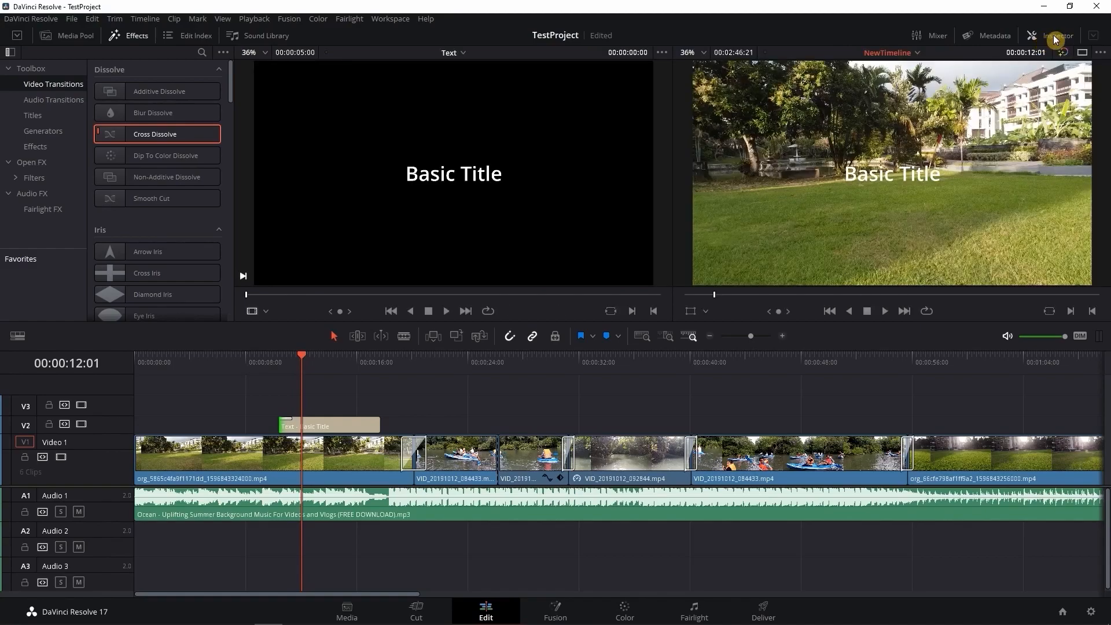
pyautogui.click(1054, 35)
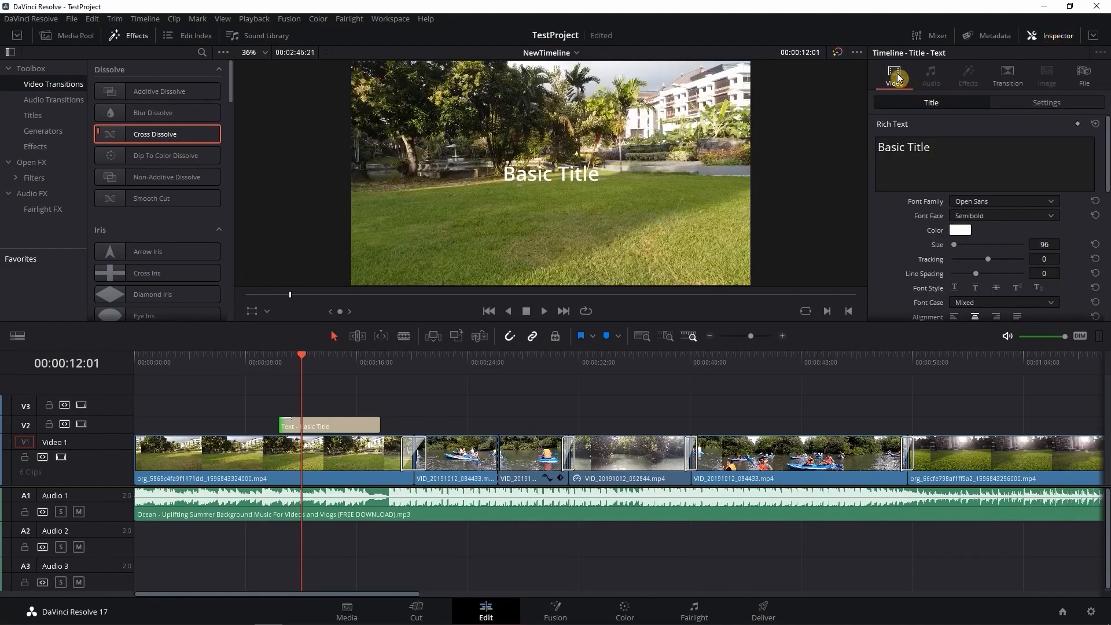
pyautogui.click(331, 427)
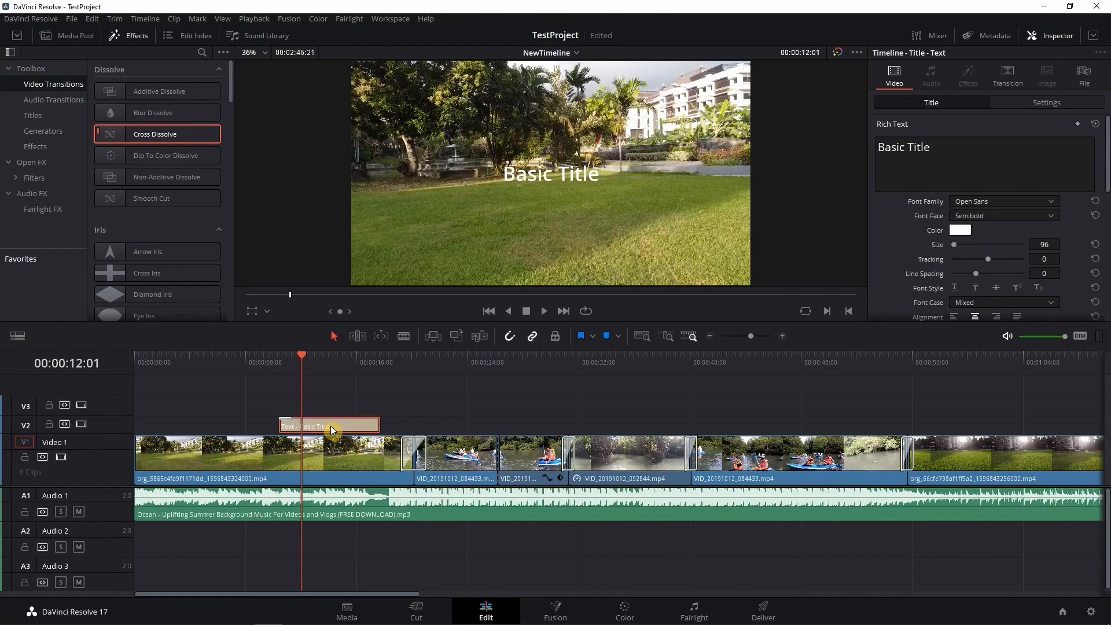
pyautogui.click(563, 173)
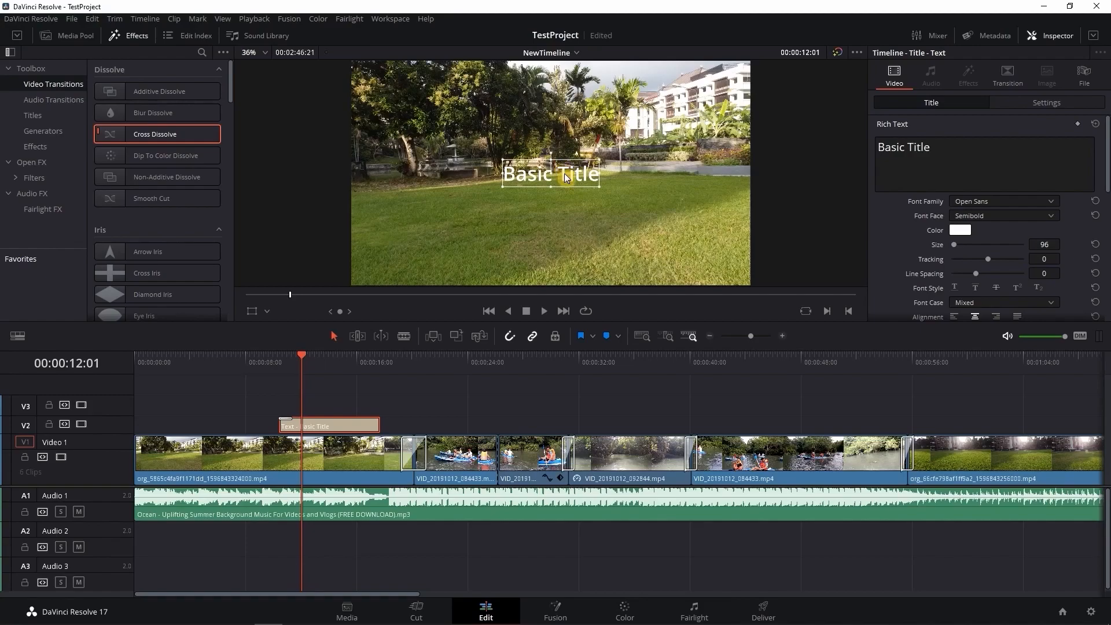
pyautogui.moveTo(565, 173); pyautogui.dragTo(570, 254)
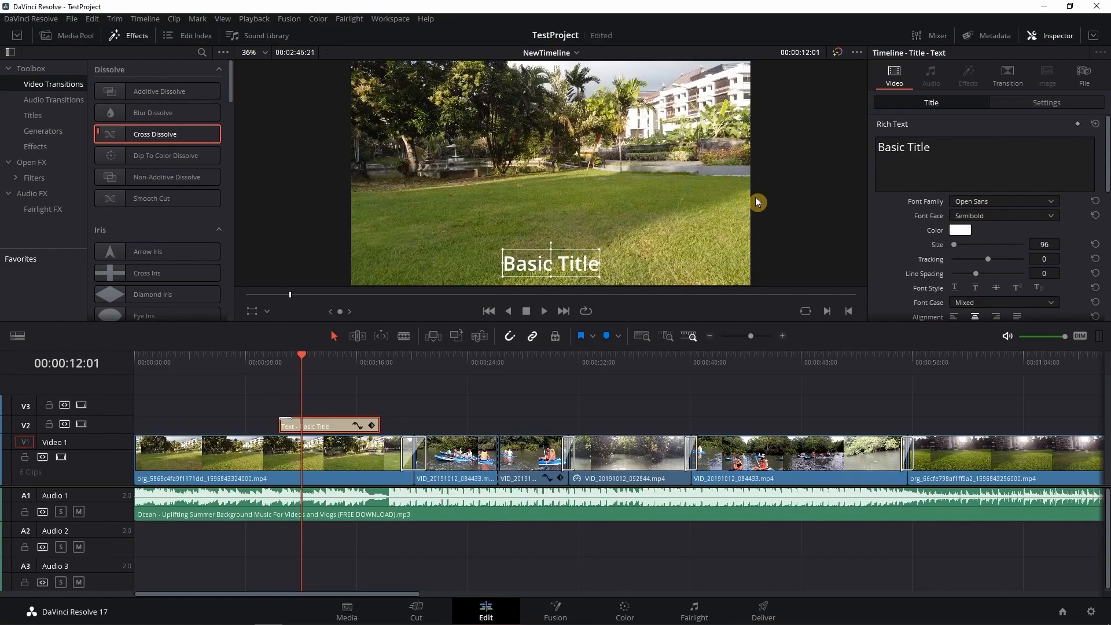
# Step: Replace the title's text with "Hi, This is the first text in this video."
pyautogui.click(955, 153)
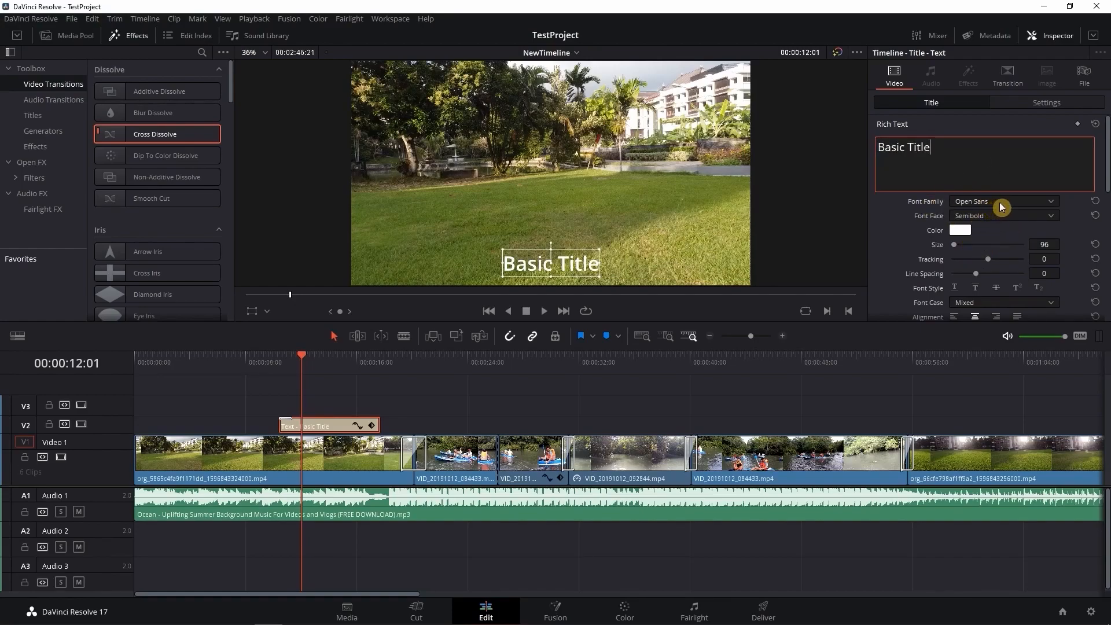
pyautogui.moveTo(936, 147); pyautogui.dragTo(847, 160)
pyautogui.moveTo(934, 149); pyautogui.dragTo(875, 148)
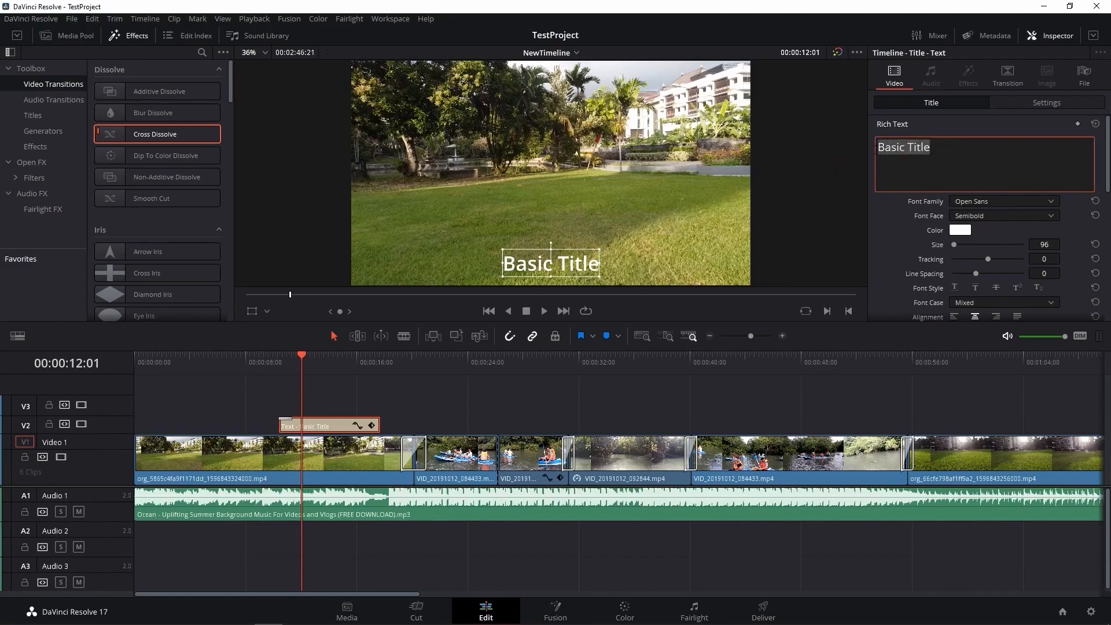
pyautogui.write('Hi')
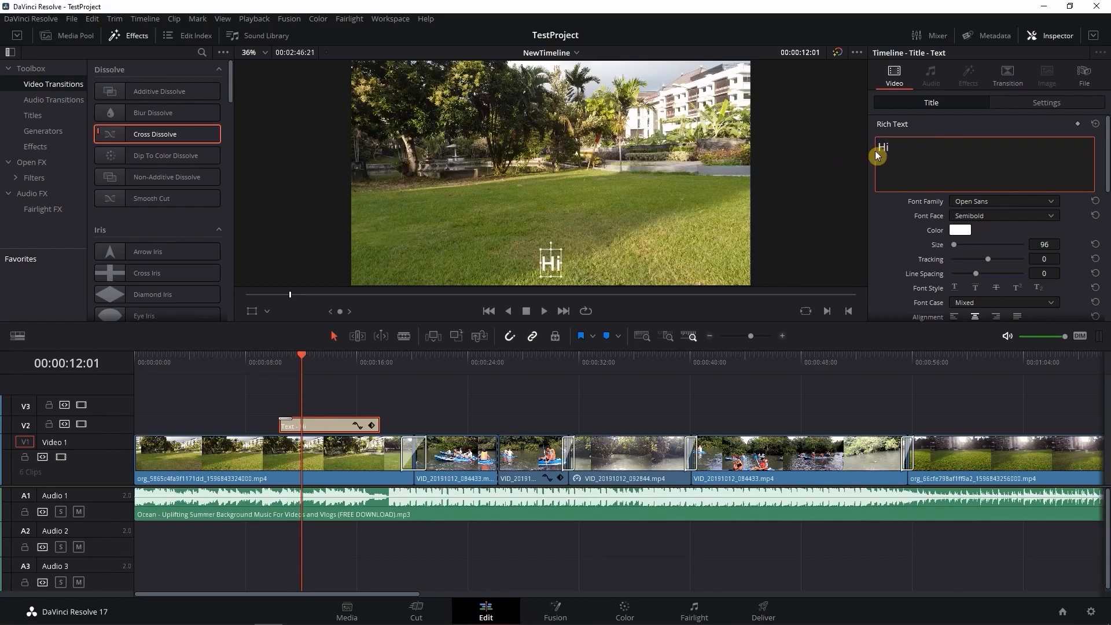
pyautogui.write(', This is the first ')
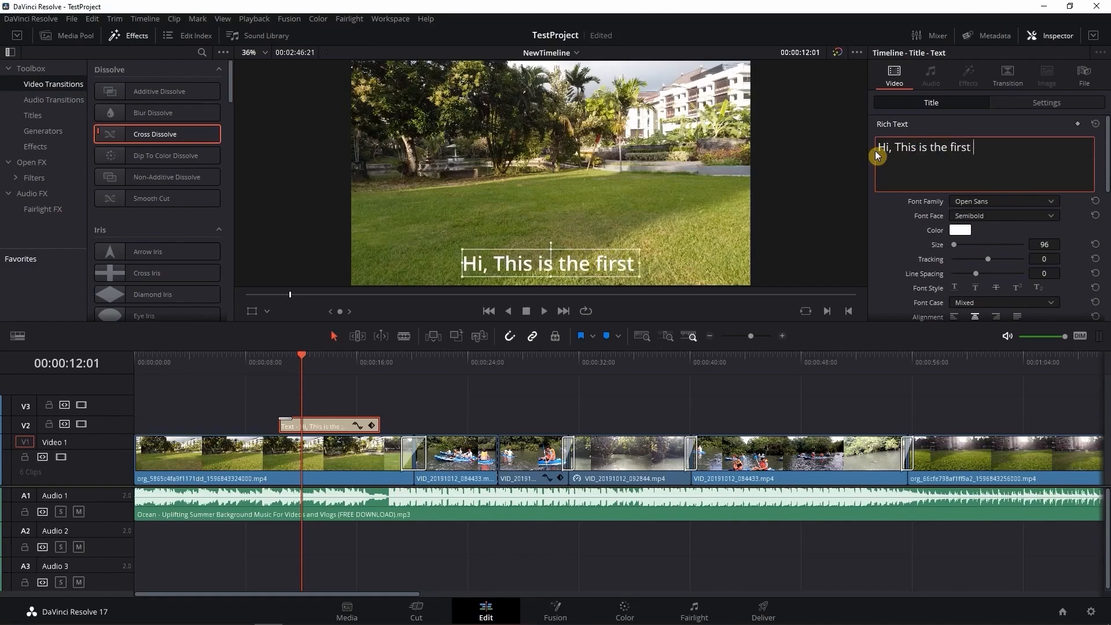
pyautogui.write('text in this video.')
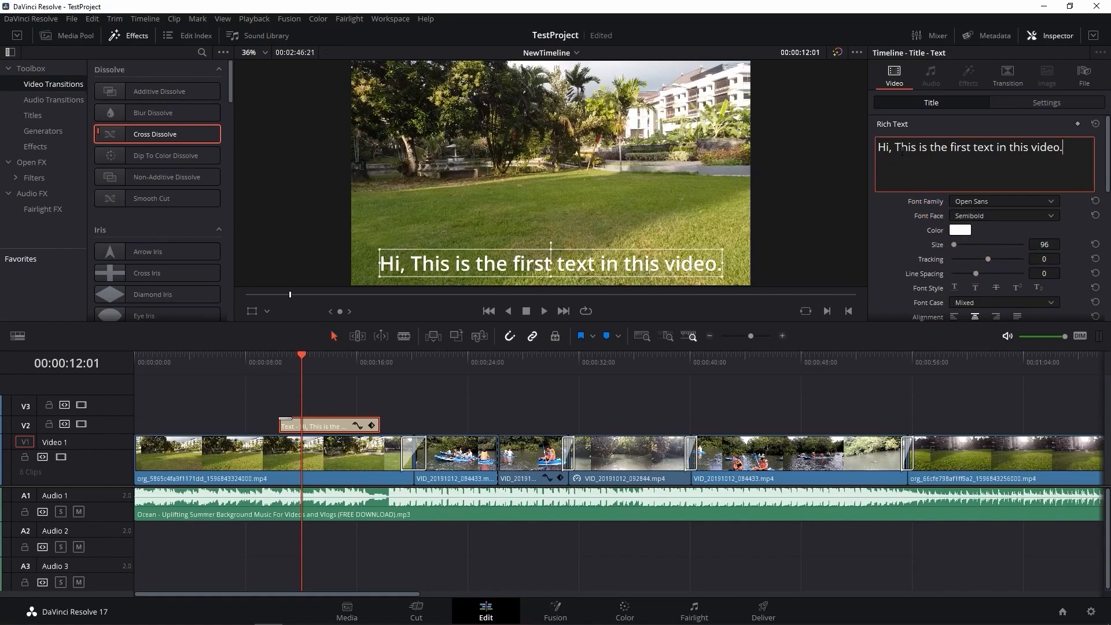
# Step: Set the title's font face to Light and preview other font families while keeping Open Sans
pyautogui.click(1047, 218)
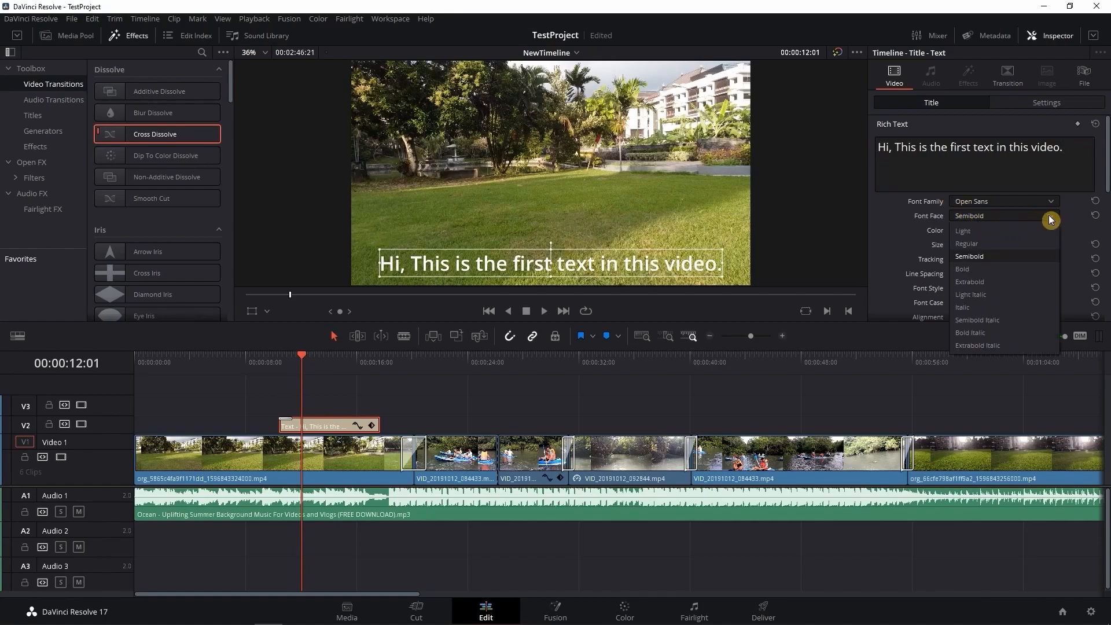
pyautogui.click(1000, 231)
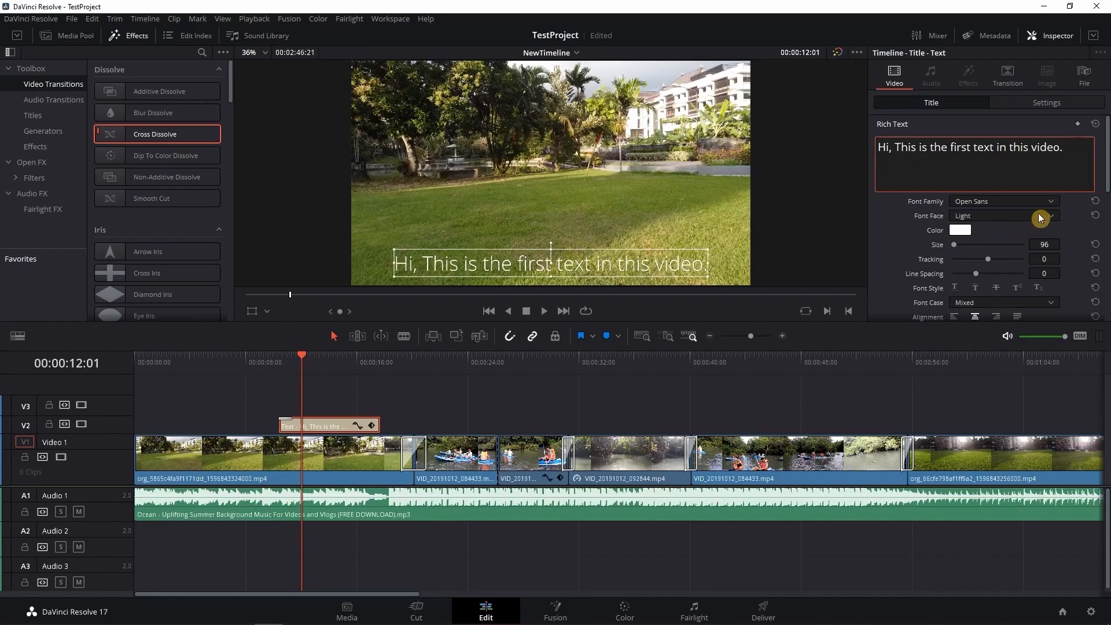
pyautogui.click(993, 201)
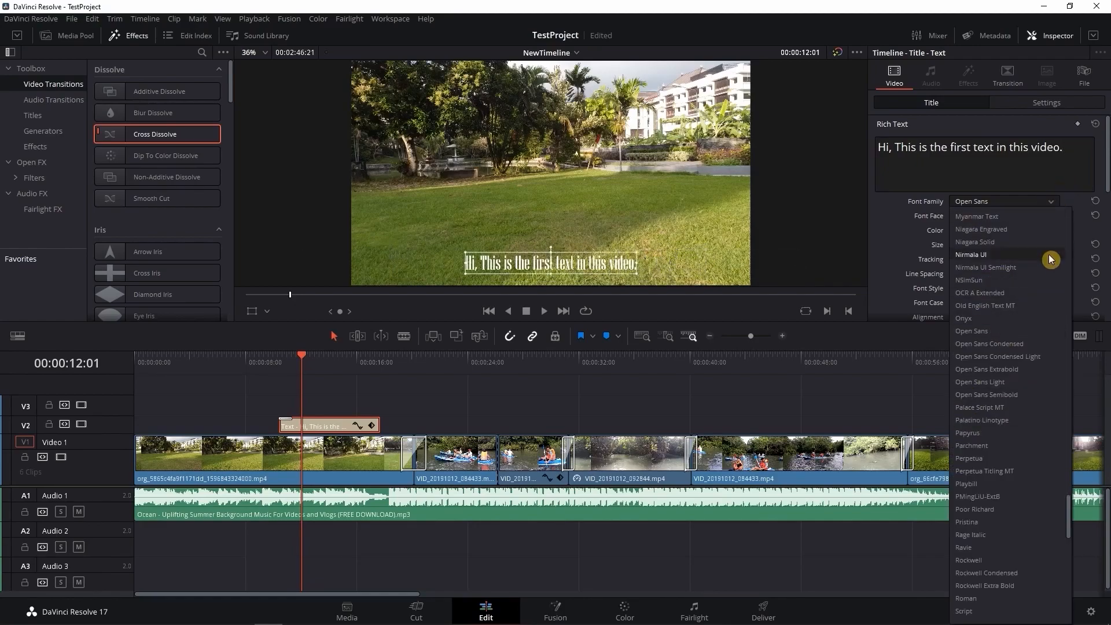
pyautogui.click(1069, 202)
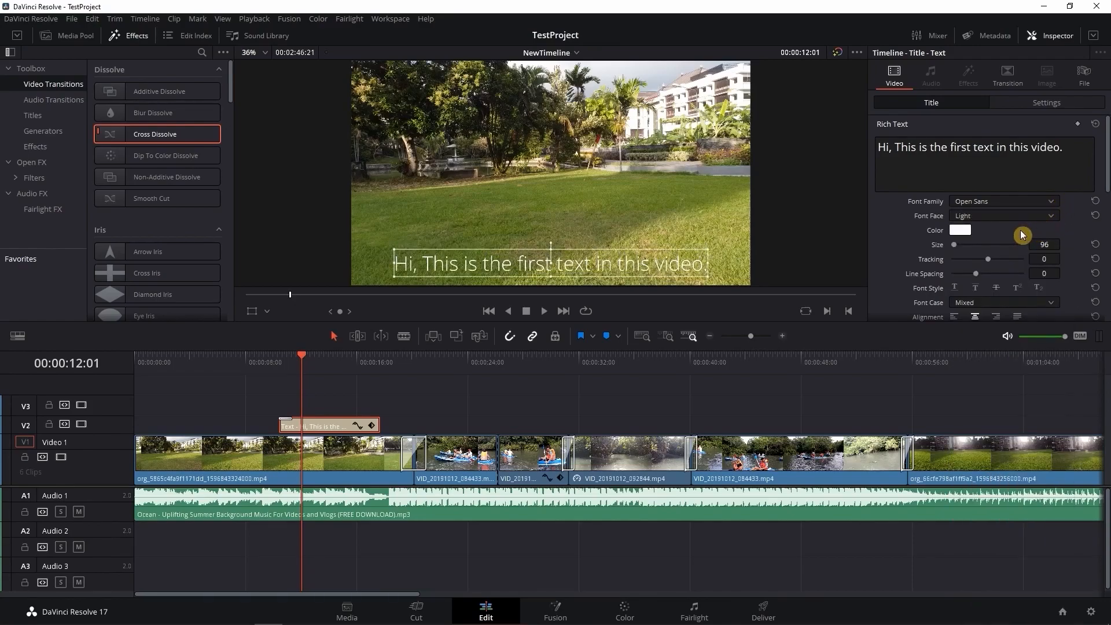
# Step: Try green for the title text, settle on near-white #fff3f5, and set the line spacing to -20
pyautogui.click(961, 230)
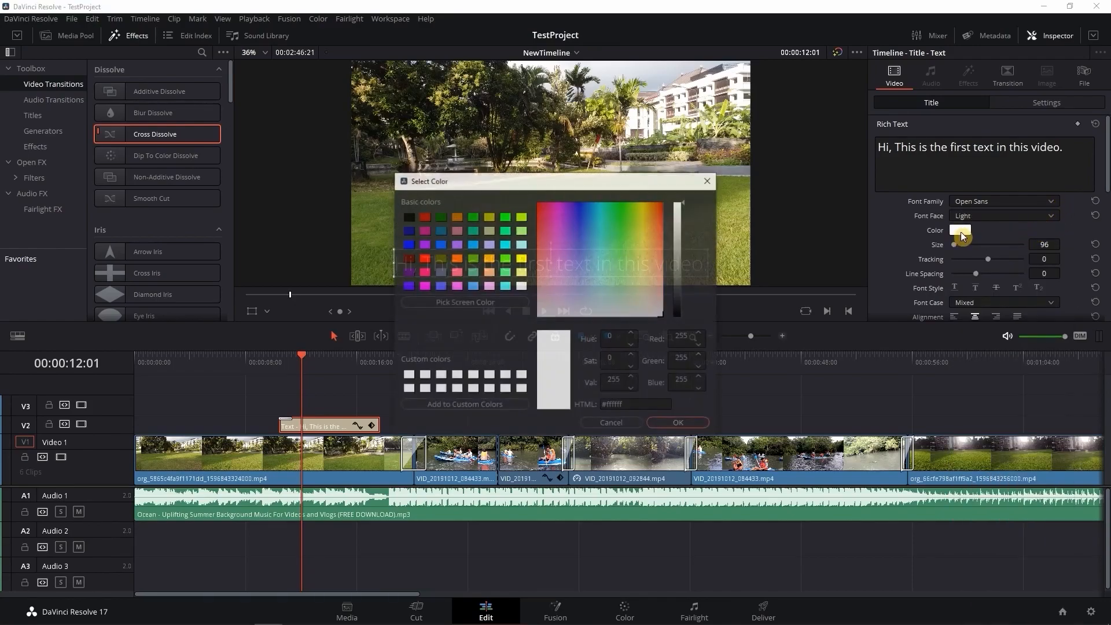
pyautogui.click(621, 237)
pyautogui.moveTo(627, 178); pyautogui.dragTo(936, 152)
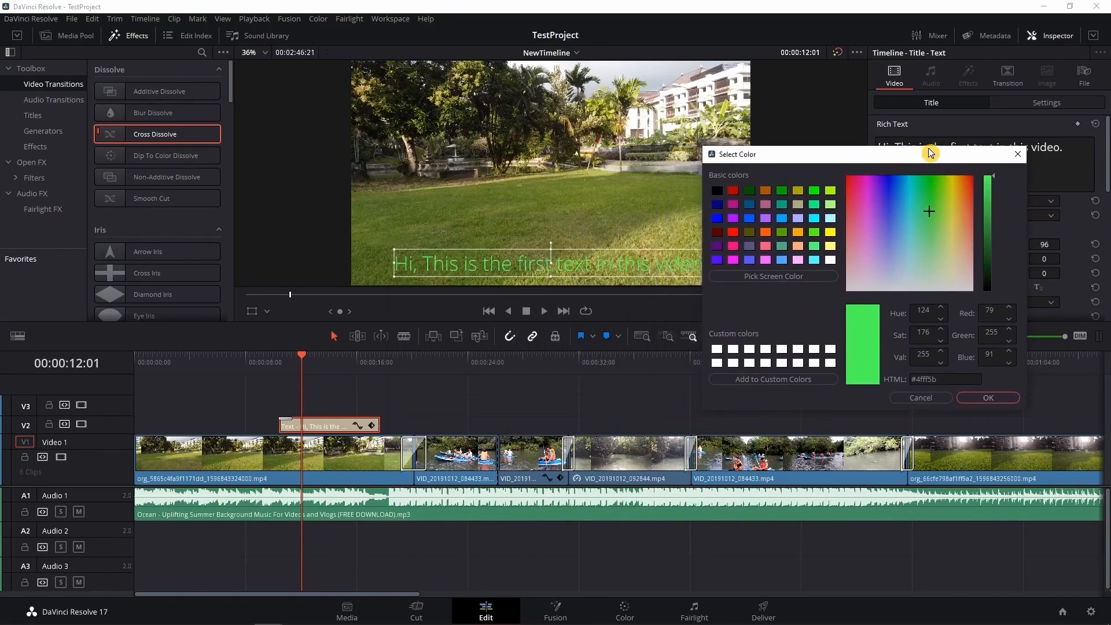
pyautogui.click(863, 203)
pyautogui.click(892, 236)
pyautogui.moveTo(919, 252)
pyautogui.mouseDown()
pyautogui.moveTo(973, 241)
pyautogui.moveTo(826, 306)
pyautogui.mouseUp()
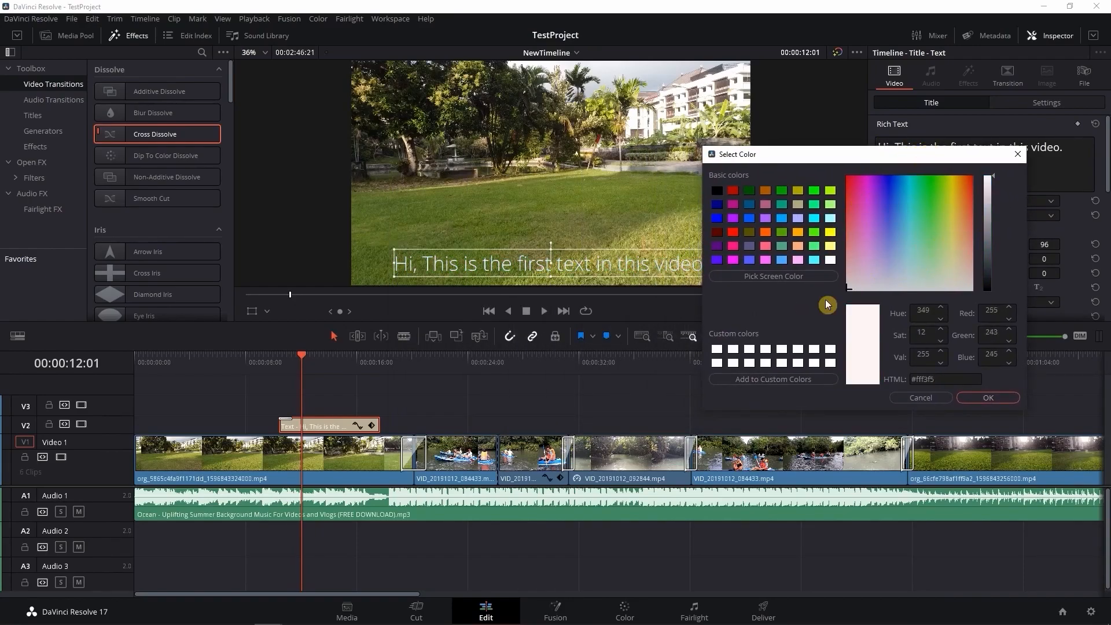
pyautogui.click(987, 398)
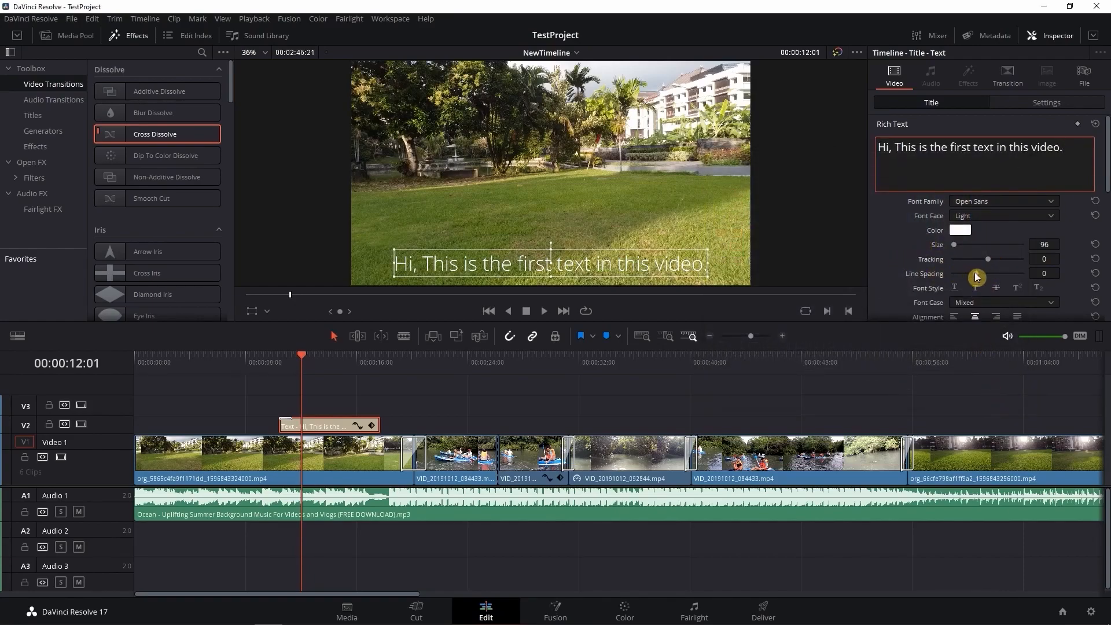
pyautogui.moveTo(979, 277)
pyautogui.mouseDown()
pyautogui.moveTo(991, 278)
pyautogui.moveTo(964, 280)
pyautogui.moveTo(975, 280)
pyautogui.mouseUp()
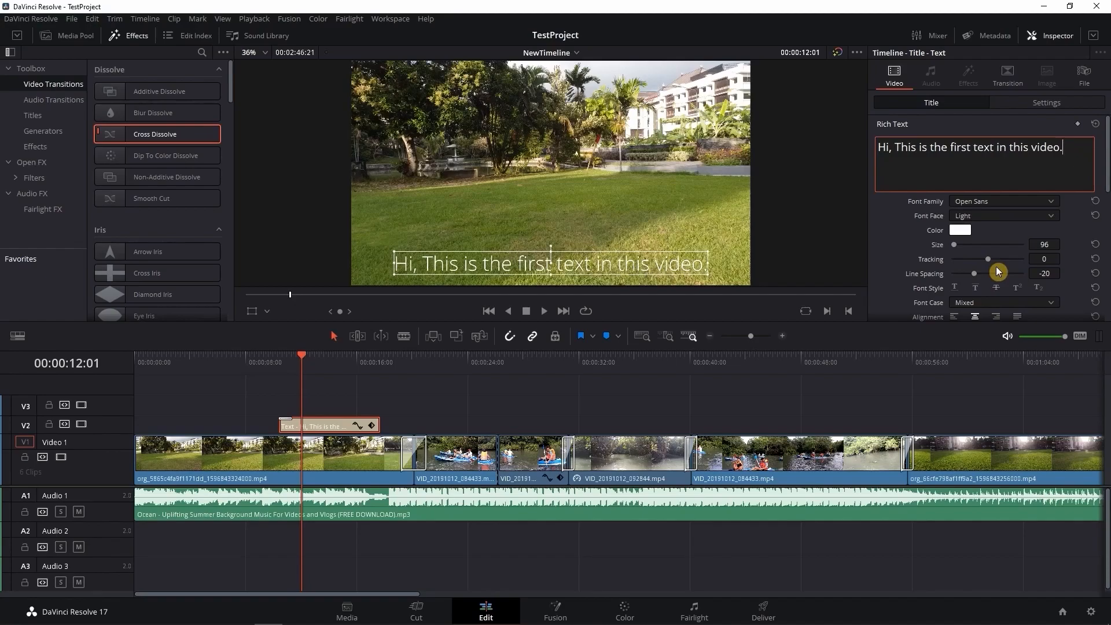
# Step: Use black (#000000) as the title's stroke color with a stroke size of 0
pyautogui.scroll(-2, 999, 273)
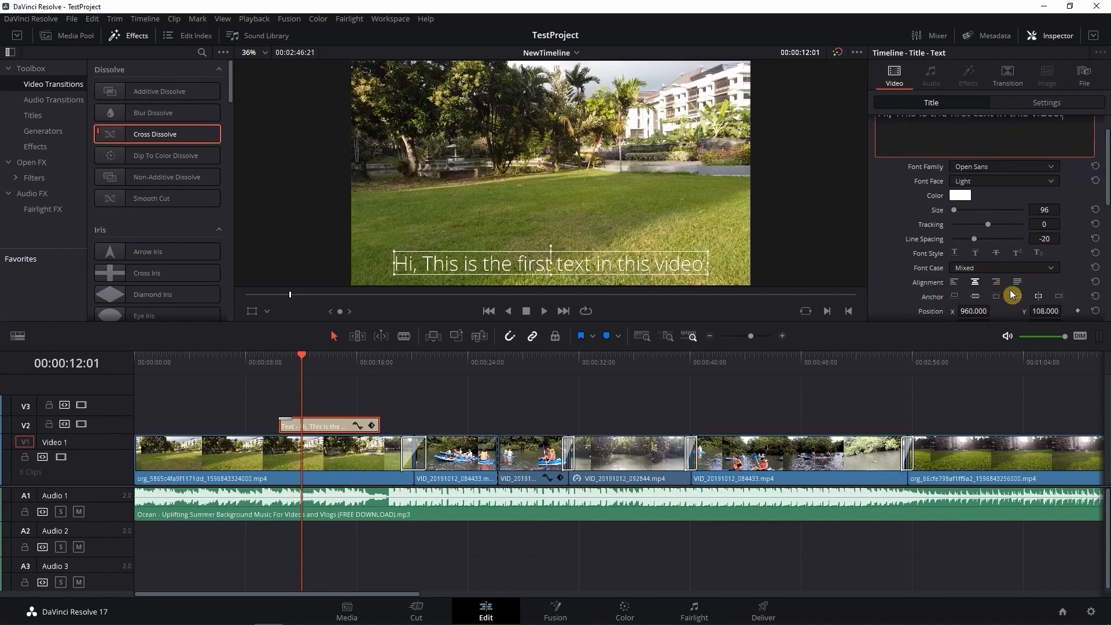
pyautogui.scroll(-4, 1014, 299)
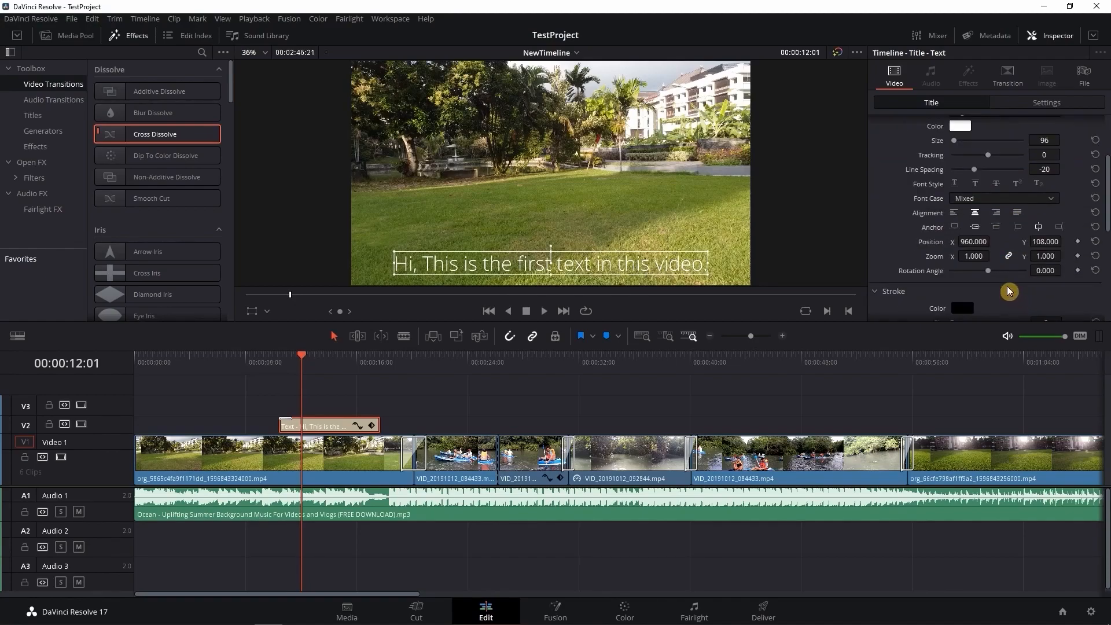
pyautogui.scroll(-4, 1007, 291)
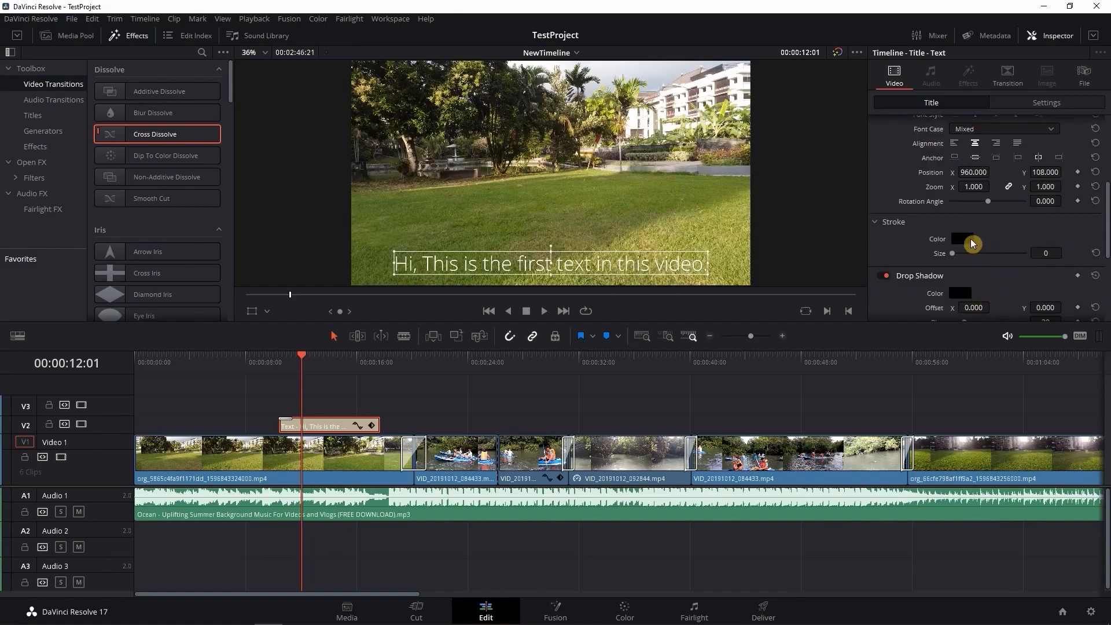
pyautogui.click(968, 243)
pyautogui.moveTo(612, 181)
pyautogui.mouseDown()
pyautogui.moveTo(855, 222)
pyautogui.moveTo(898, 170)
pyautogui.mouseUp()
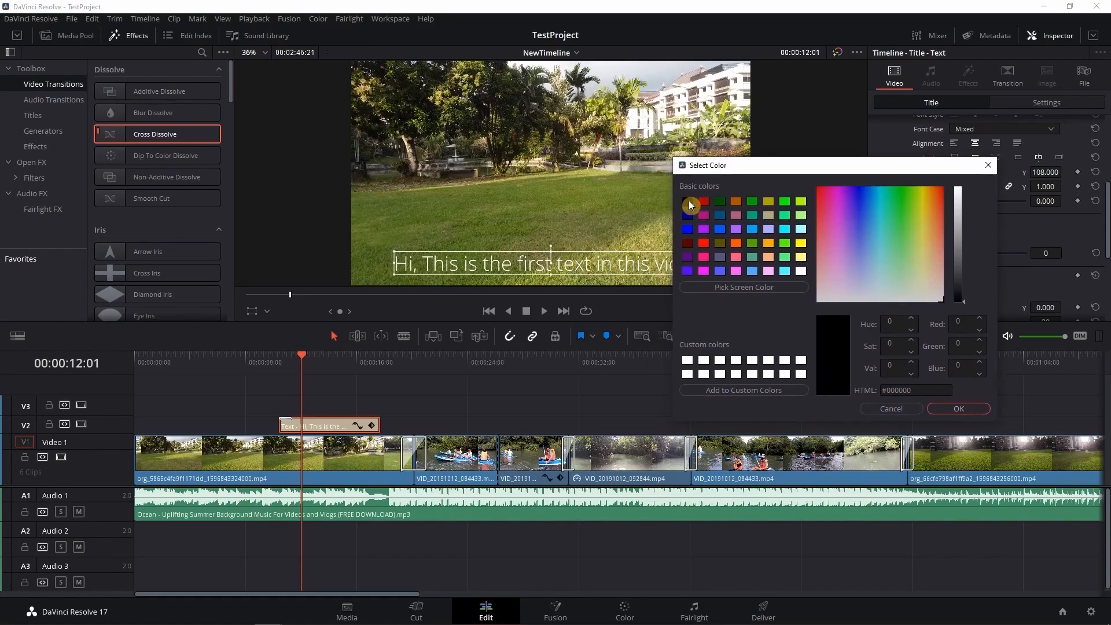
pyautogui.click(958, 409)
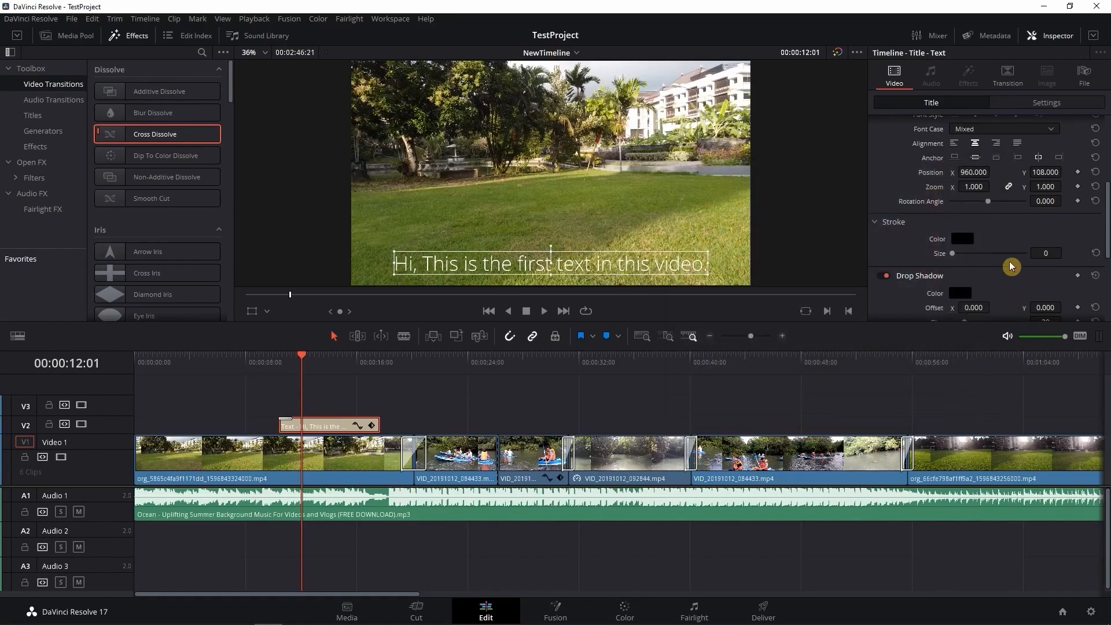
pyautogui.moveTo(955, 258)
pyautogui.mouseDown()
pyautogui.moveTo(973, 259)
pyautogui.moveTo(954, 261)
pyautogui.mouseUp()
# Step: Set the title's font size to 67 and its font face to Regular
pyautogui.scroll(3, 1019, 233)
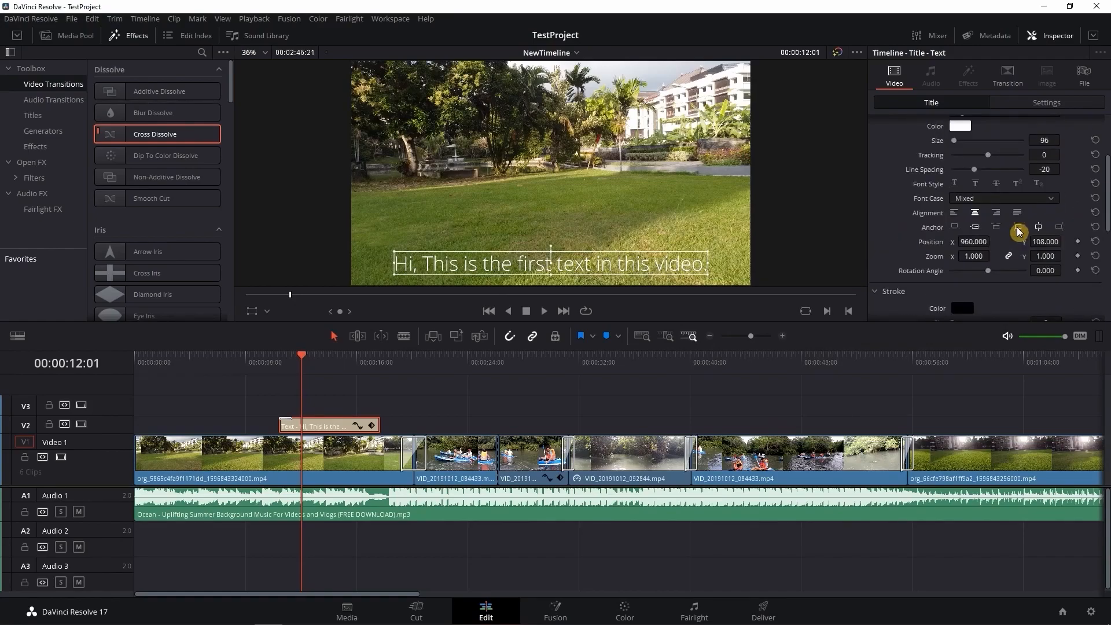
pyautogui.scroll(3, 1018, 230)
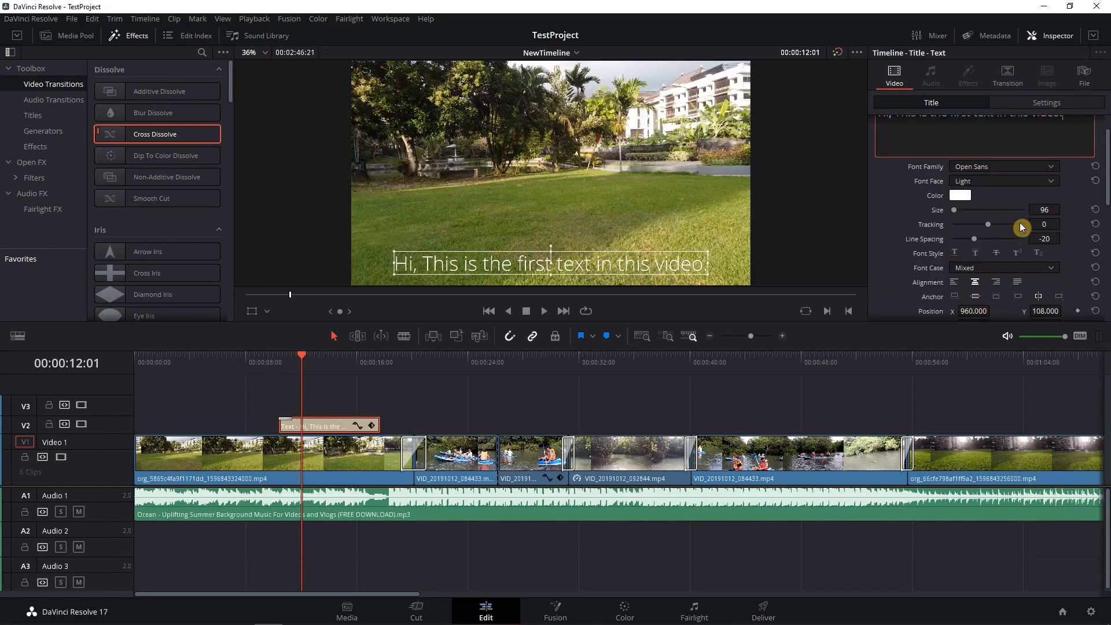
pyautogui.scroll(2, 1019, 220)
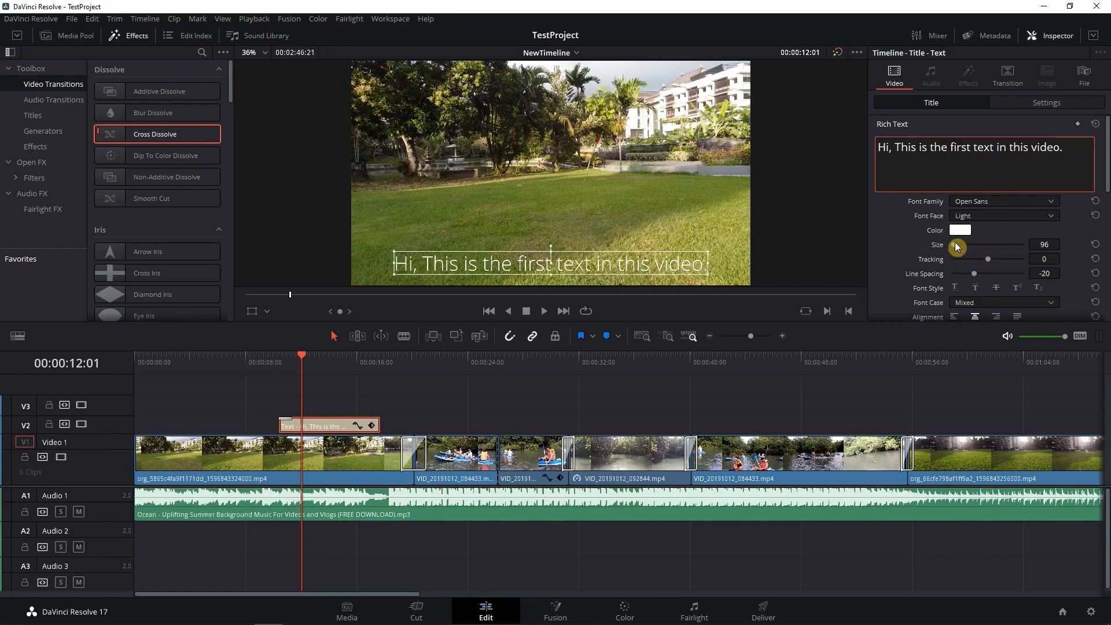
pyautogui.moveTo(1042, 244); pyautogui.dragTo(993, 250)
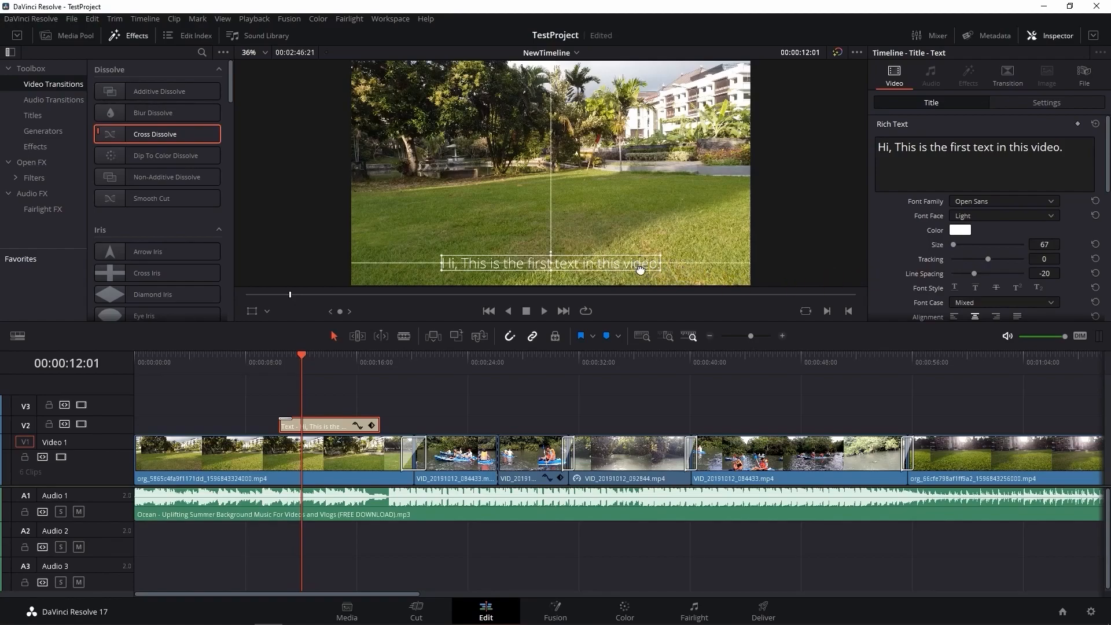
pyautogui.click(1046, 217)
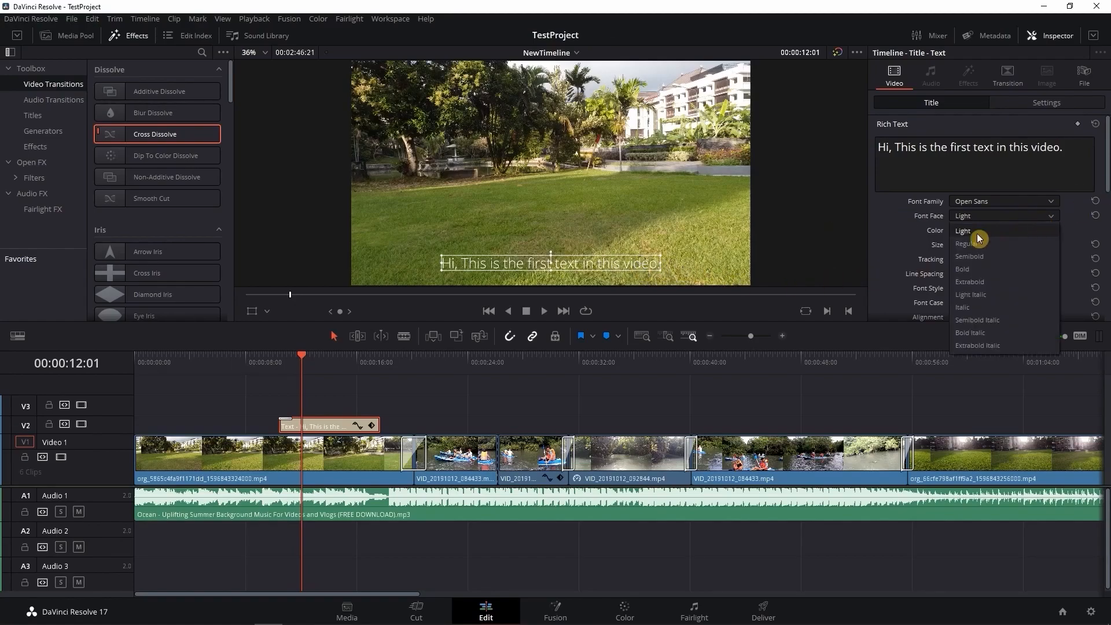
pyautogui.click(983, 244)
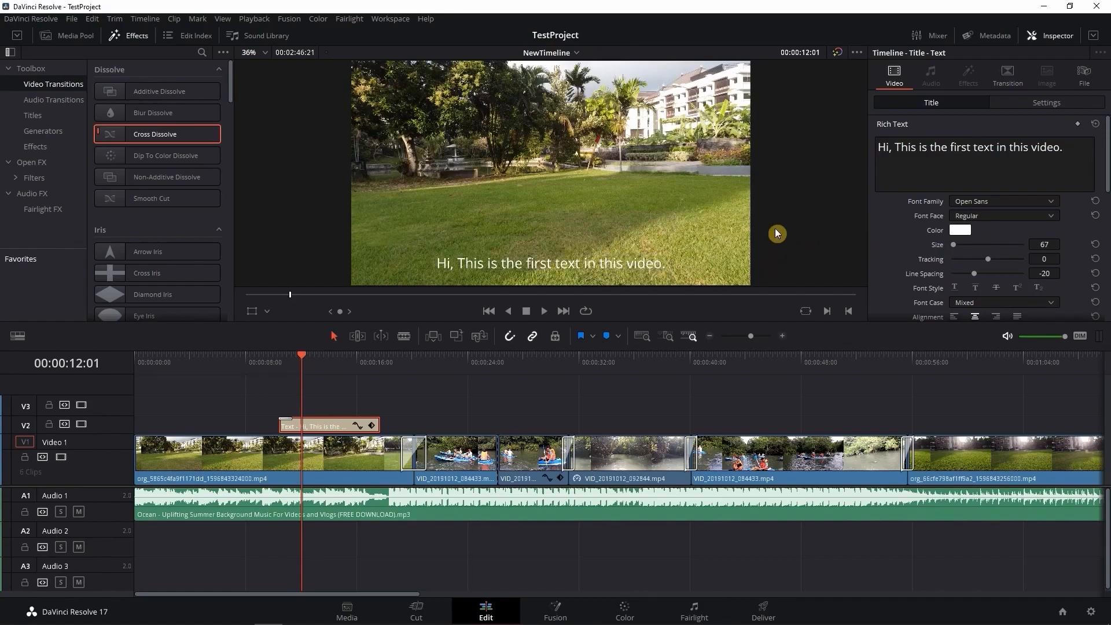
# Step: Play the timeline from 00:00:09:04 through the title clip to review the styled text
pyautogui.moveTo(302, 362); pyautogui.dragTo(263, 362)
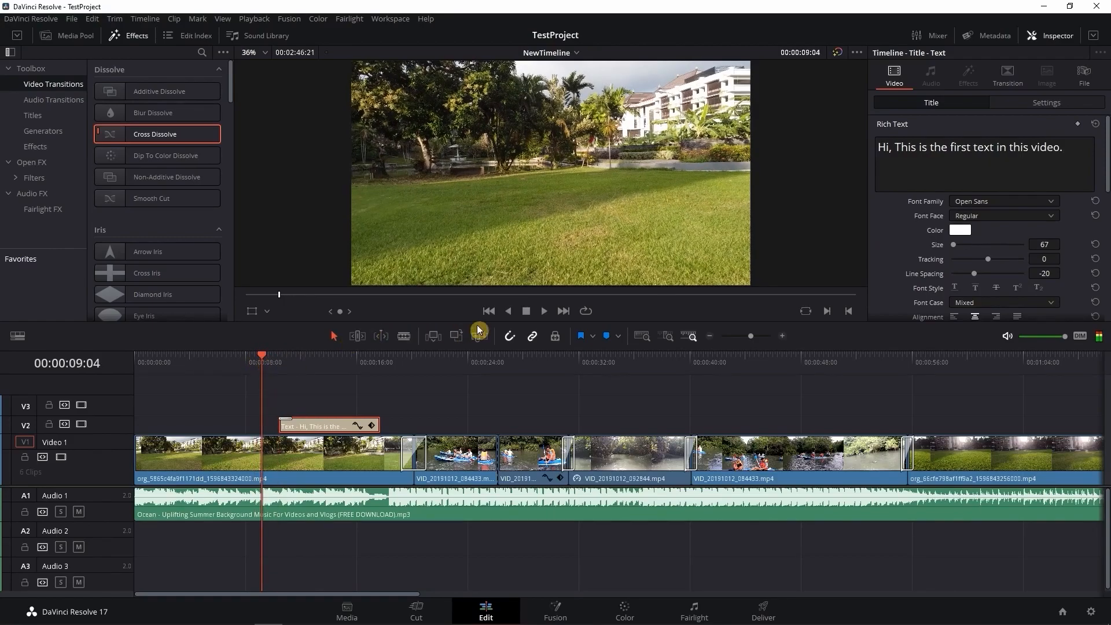
pyautogui.click(545, 312)
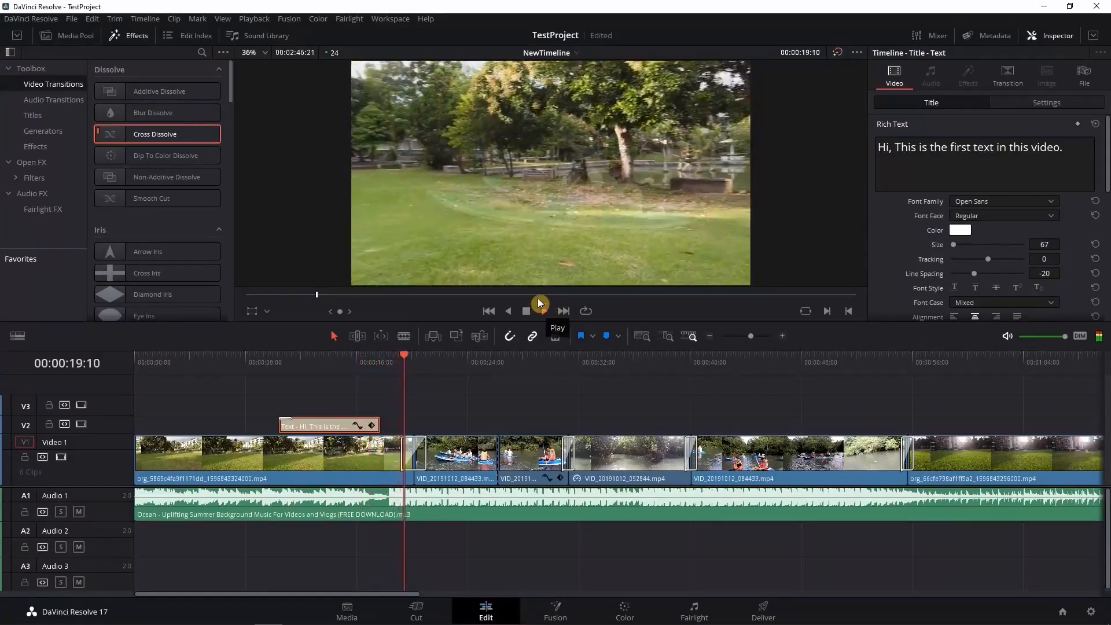
pyautogui.click(524, 313)
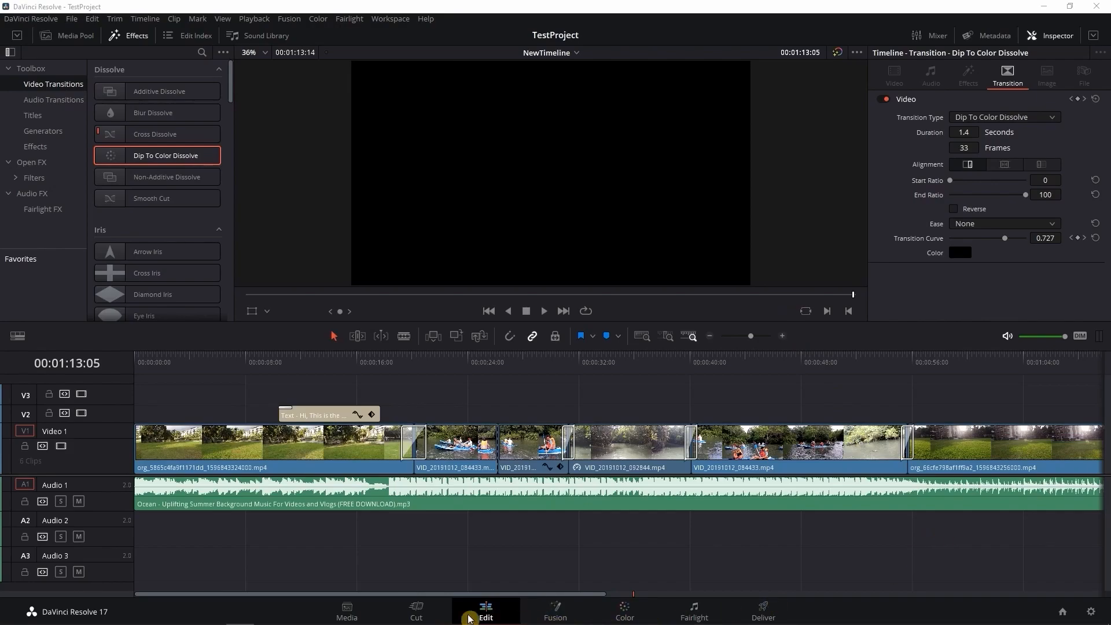
# Step: Open the Deliver page, apply the H.264 Master preset and name the output file SampleProject
pyautogui.click(763, 609)
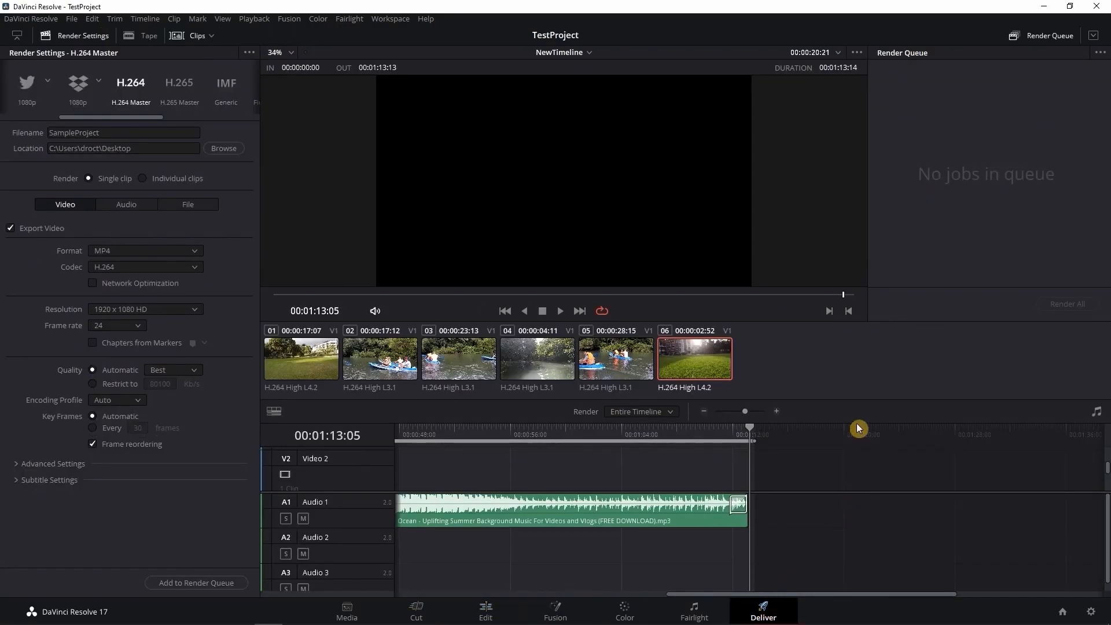
pyautogui.click(114, 132)
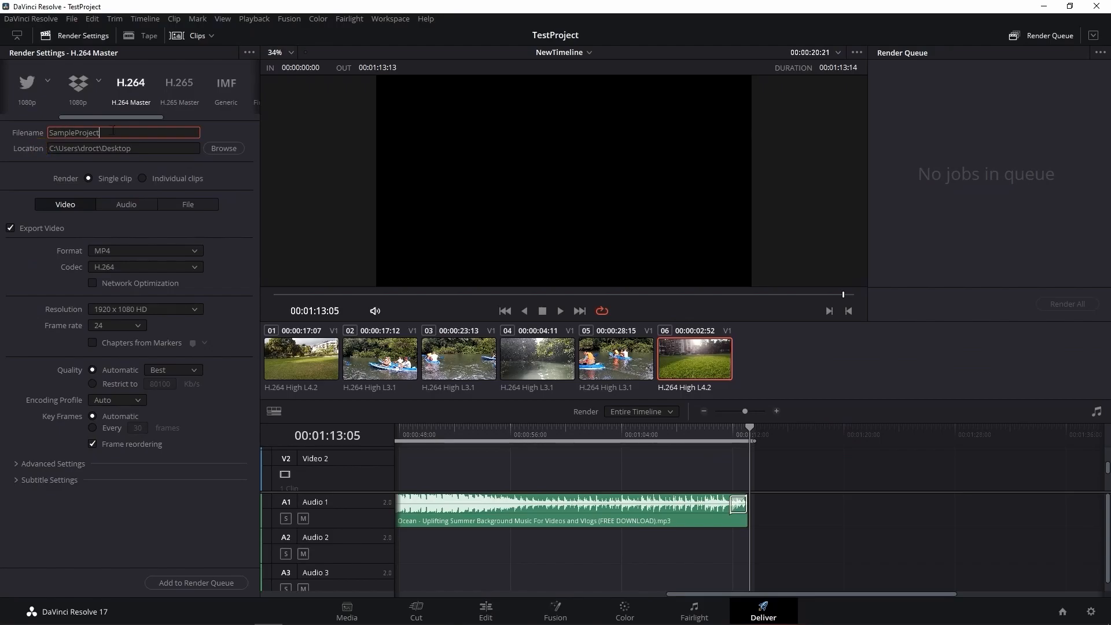
pyautogui.moveTo(123, 121)
pyautogui.mouseDown()
pyautogui.moveTo(52, 122)
pyautogui.moveTo(127, 119)
pyautogui.mouseUp()
pyautogui.click(114, 98)
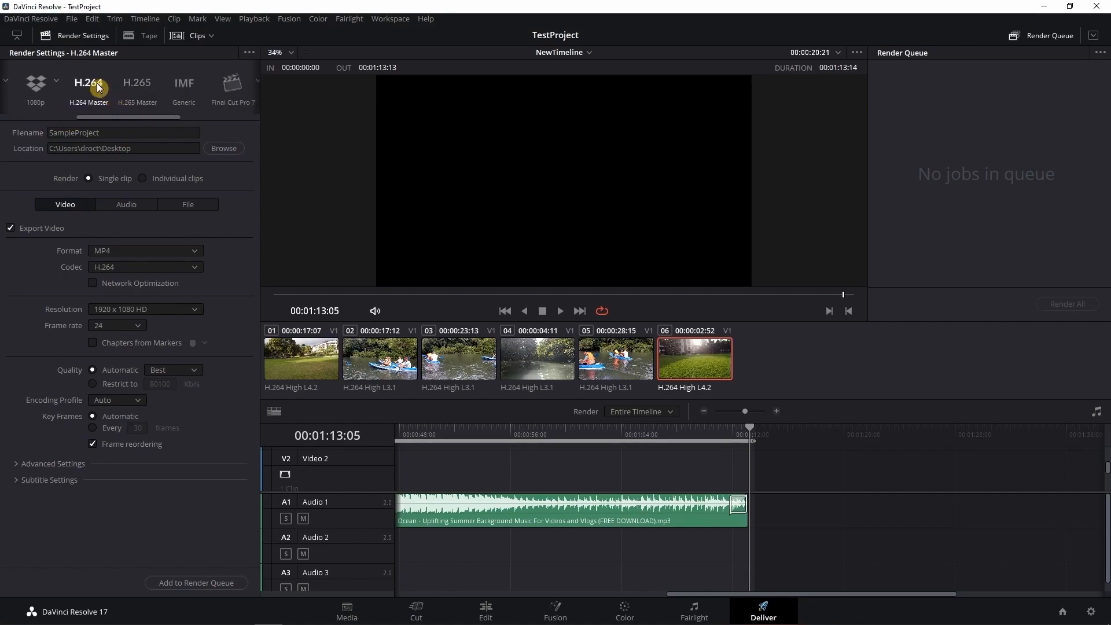
pyautogui.click(90, 132)
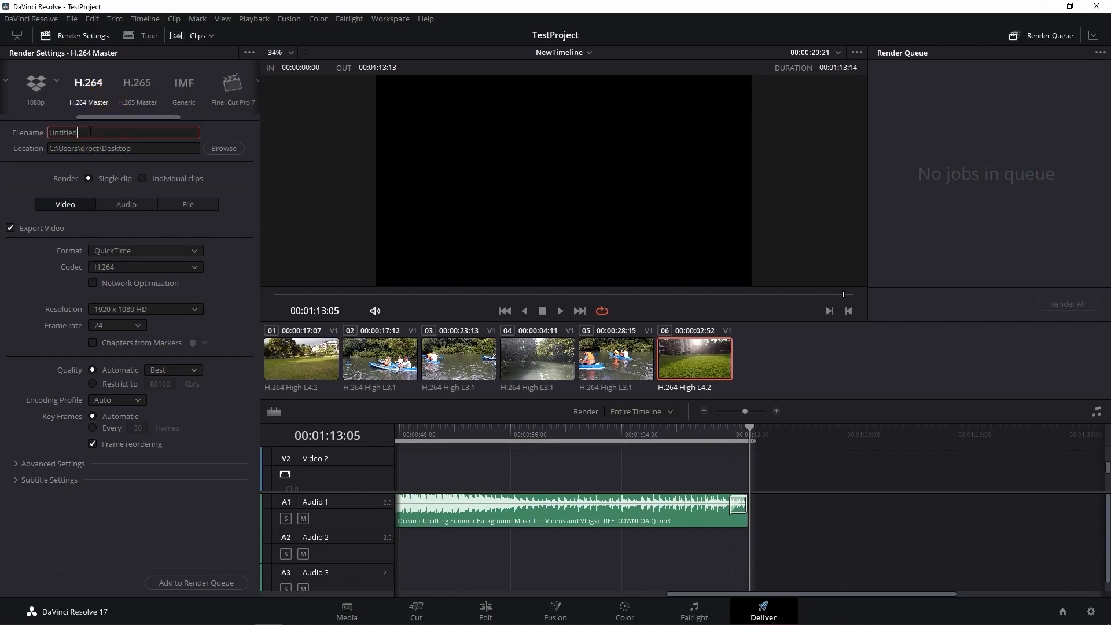
pyautogui.click(100, 131)
pyautogui.hotkey('ctrl', 'a')
pyautogui.write('z')
# Step: Check the file destination on the Desktop without changing it and set the export format to MP4
pyautogui.click(225, 149)
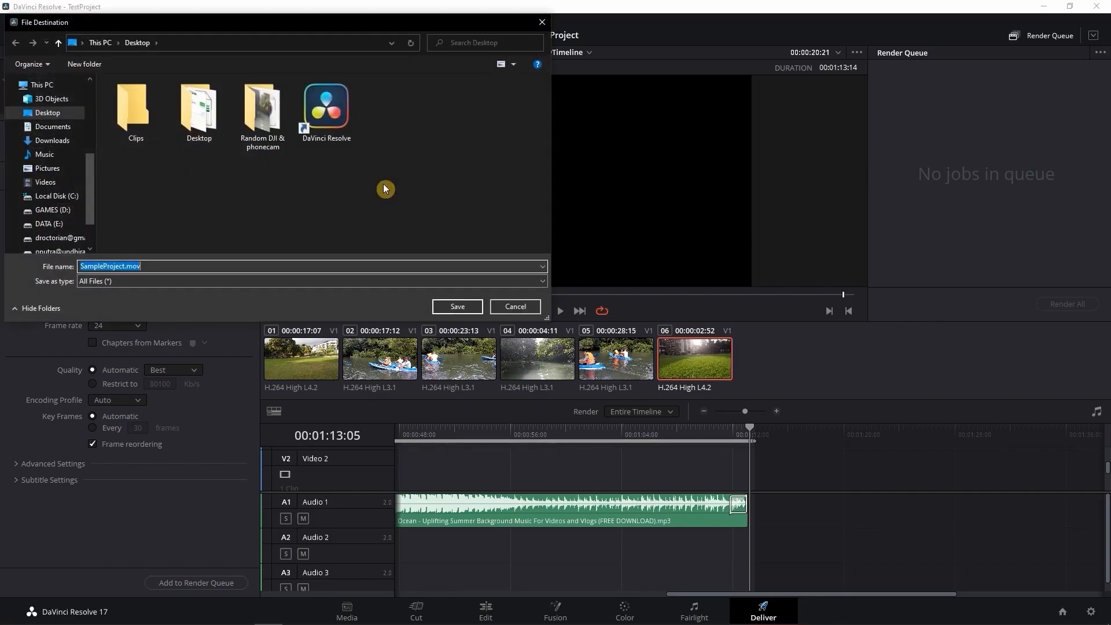
pyautogui.click(517, 307)
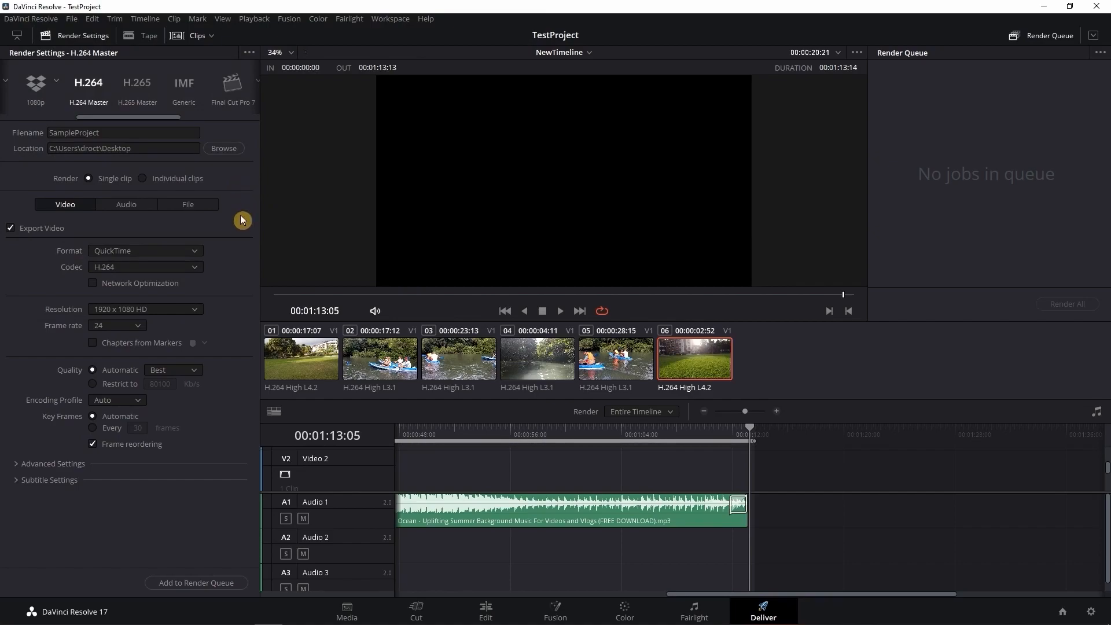
pyautogui.click(180, 252)
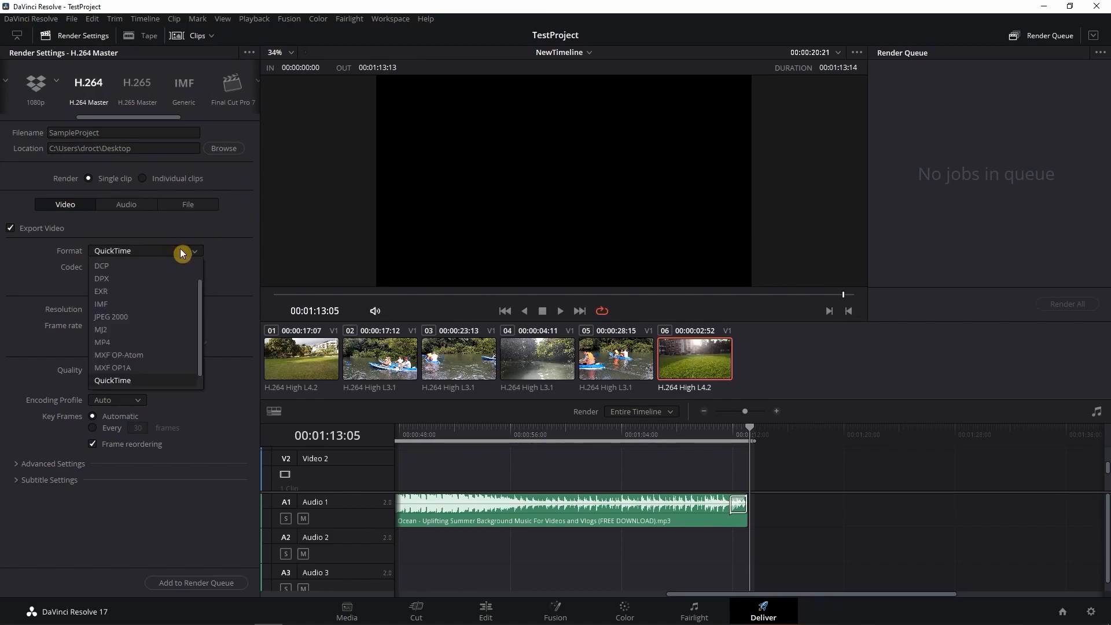
pyautogui.click(128, 343)
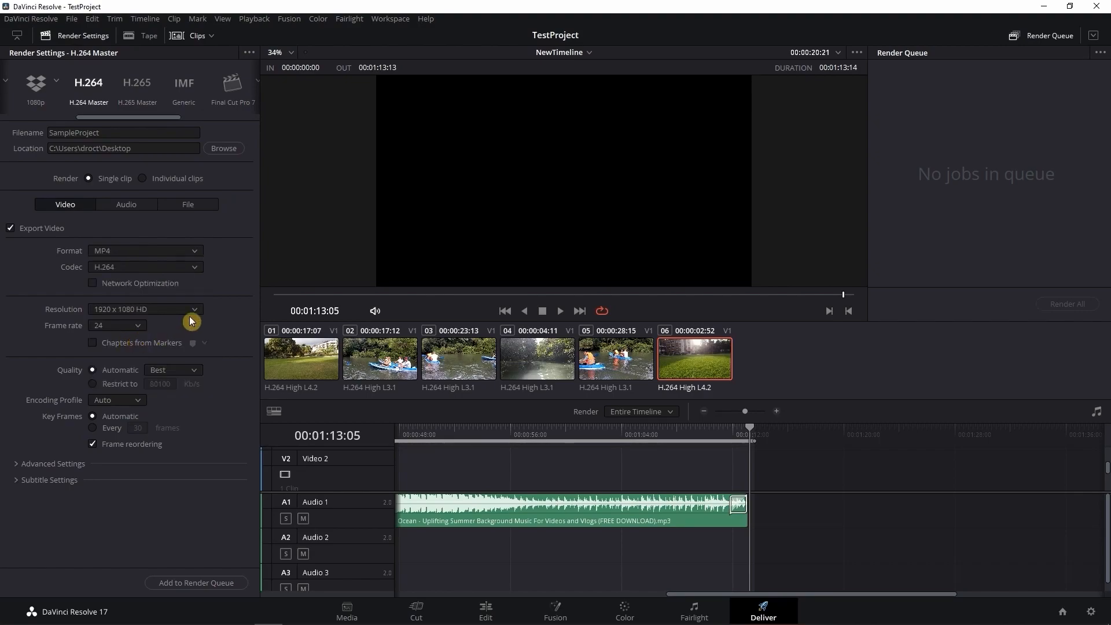
# Step: Look through the resolution options and try restricting the video quality to 80000 Kb/s, returning it to Automatic
pyautogui.click(159, 308)
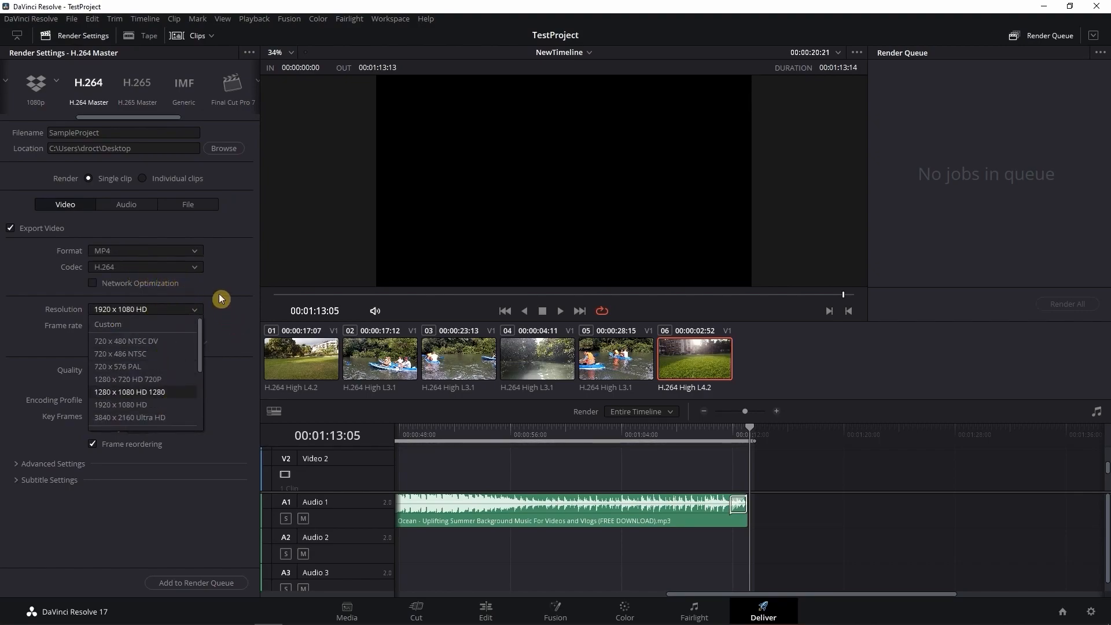
pyautogui.click(227, 322)
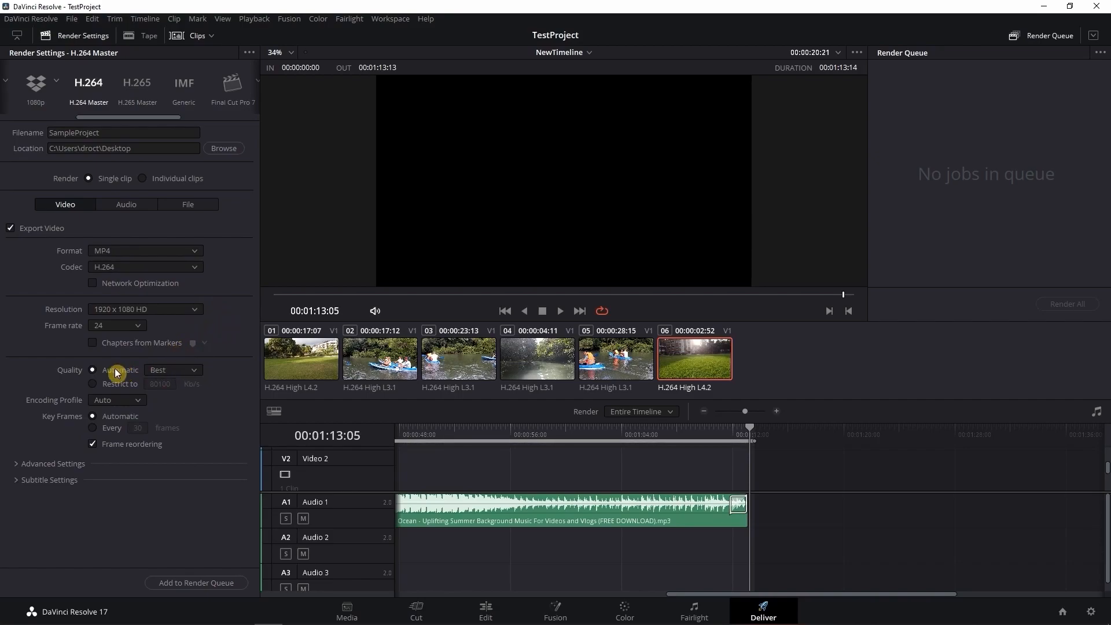
pyautogui.click(120, 386)
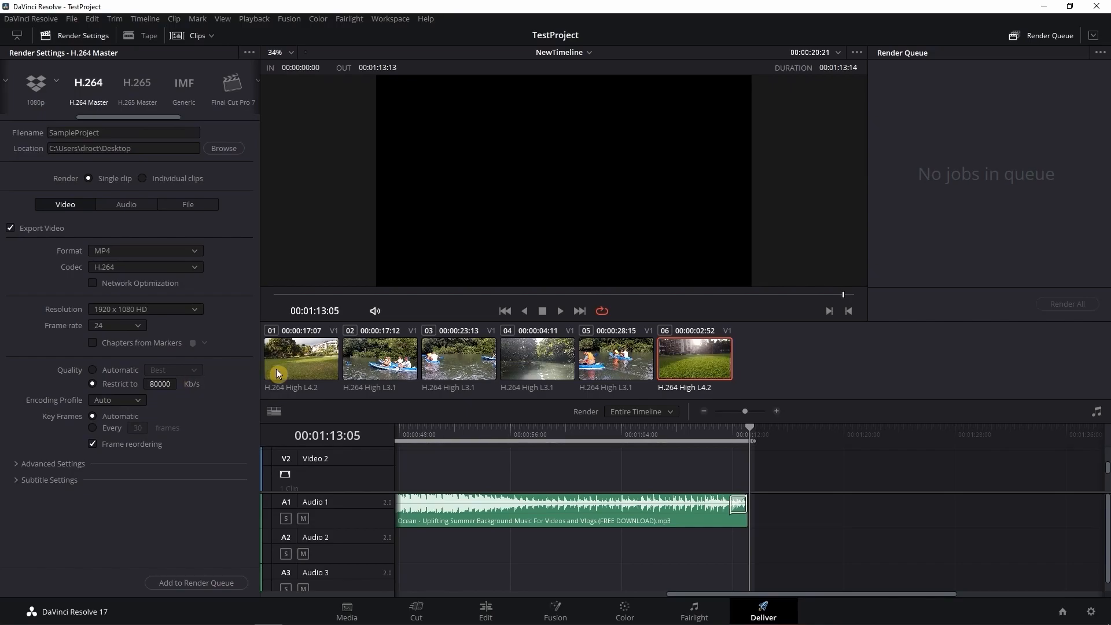
pyautogui.click(112, 372)
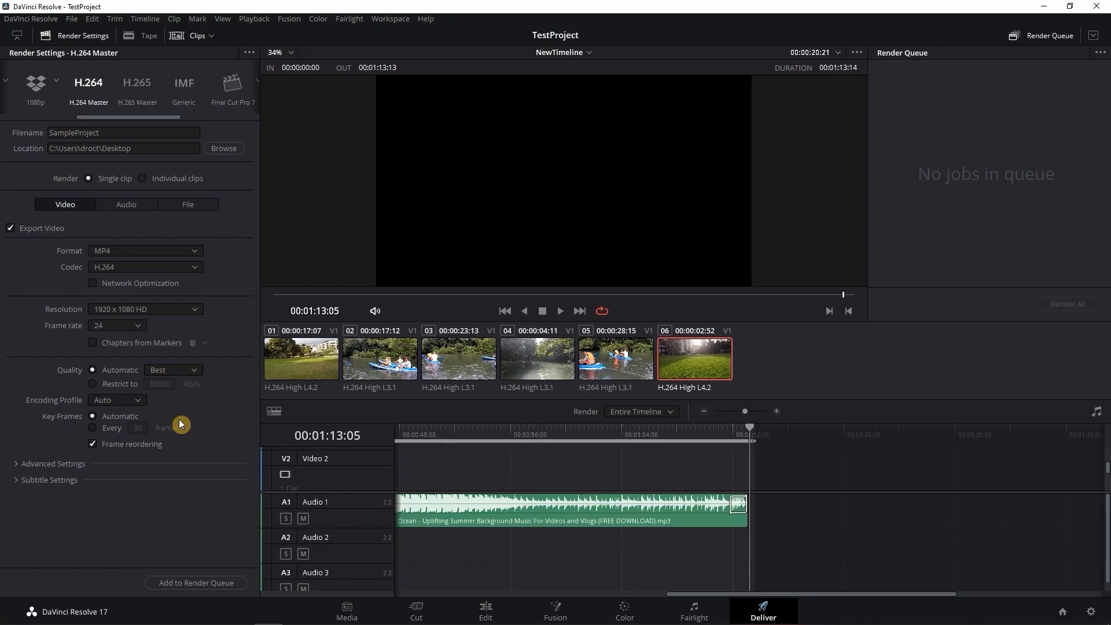
# Step: Review the advanced video settings and the audio export settings for the render
pyautogui.click(66, 465)
pyautogui.click(66, 465)
pyautogui.click(128, 206)
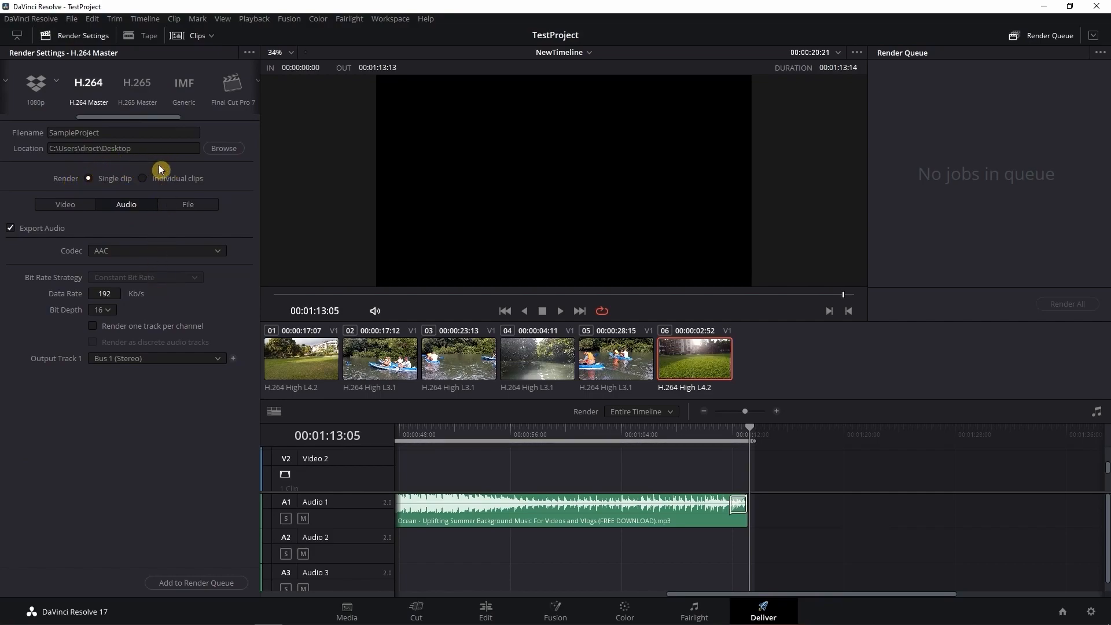
pyautogui.click(44, 208)
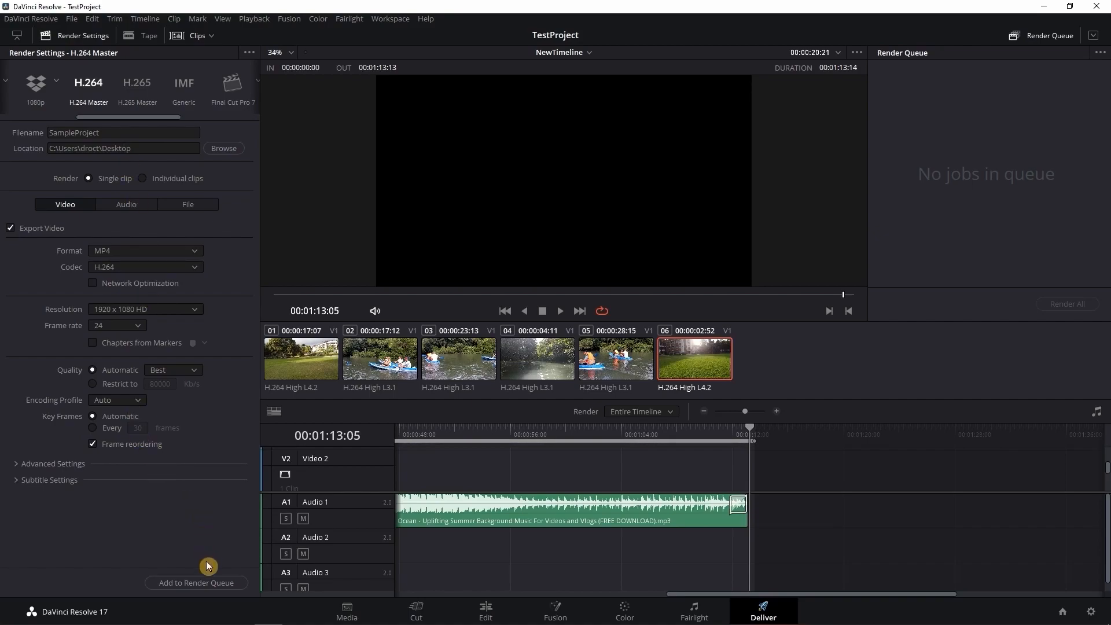
# Step: Add the timeline export to the render queue and start rendering it
pyautogui.click(205, 584)
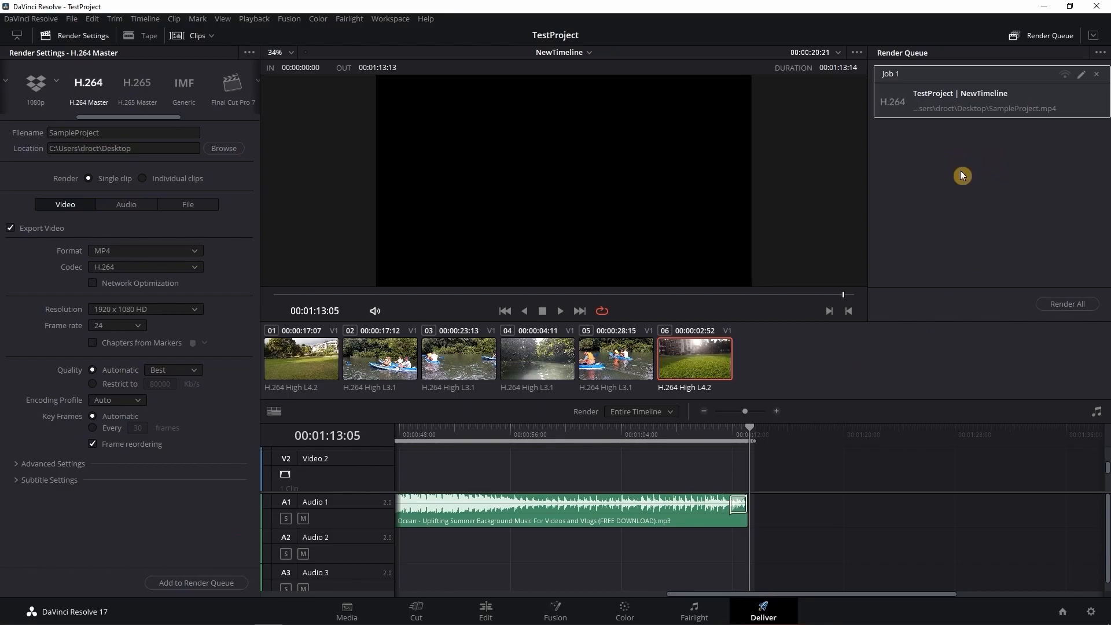
pyautogui.click(1065, 305)
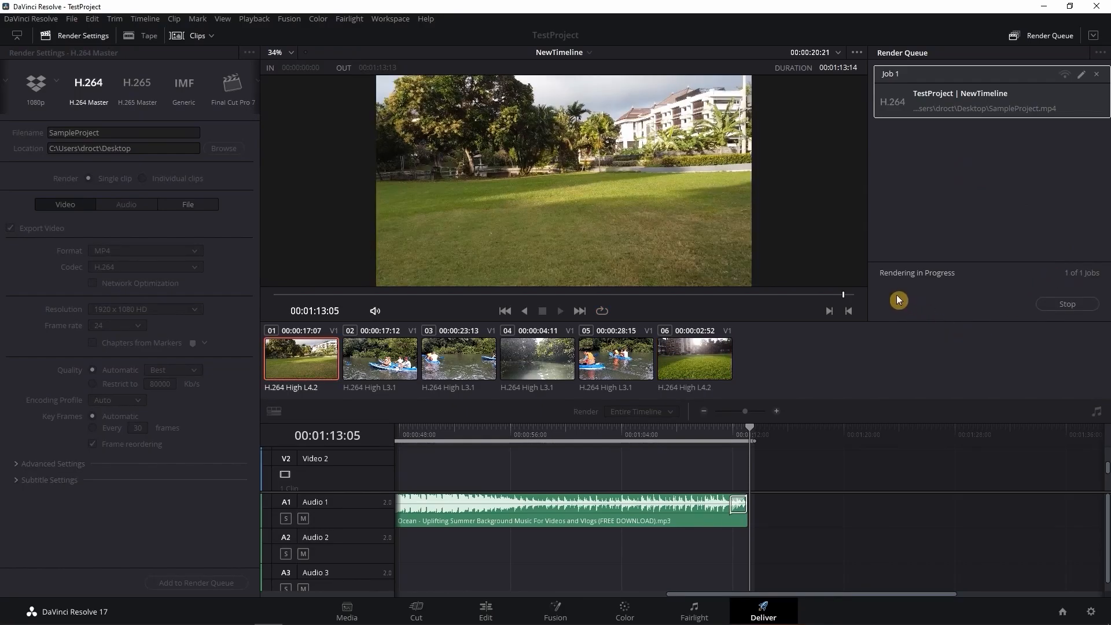